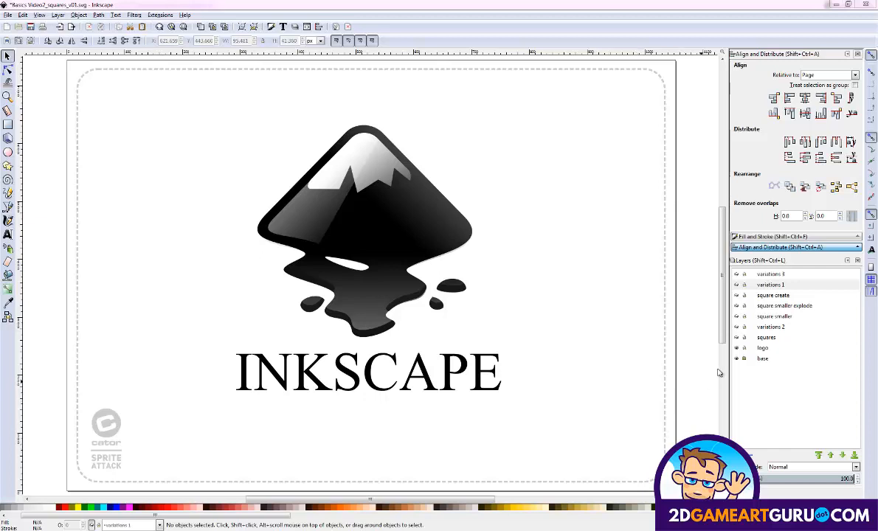
Hide the logo layer and briefly show the squares layer to preview the finished crate and ground tiles
left_click(736, 348)
left_click(736, 337)
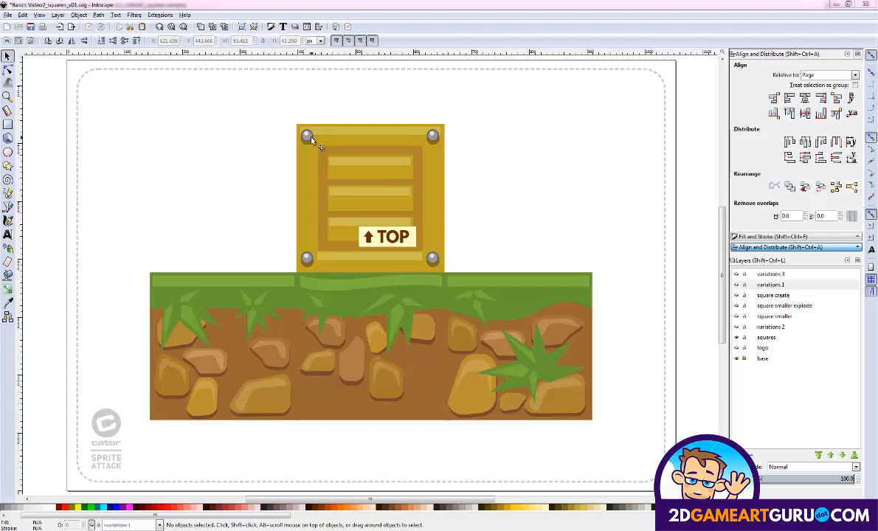
left_click(735, 338)
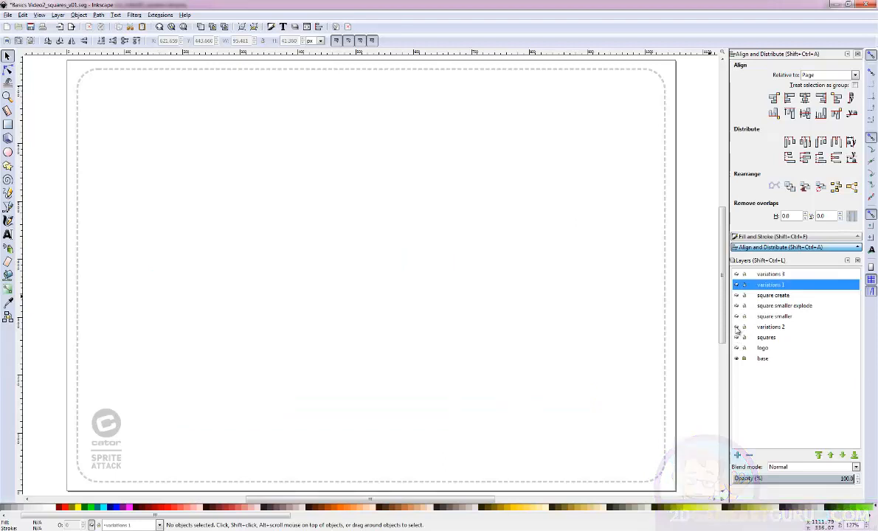
Show the square smaller layer as a reference and briefly preview the tile's parts on the square smaller explode layer
left_click(736, 316)
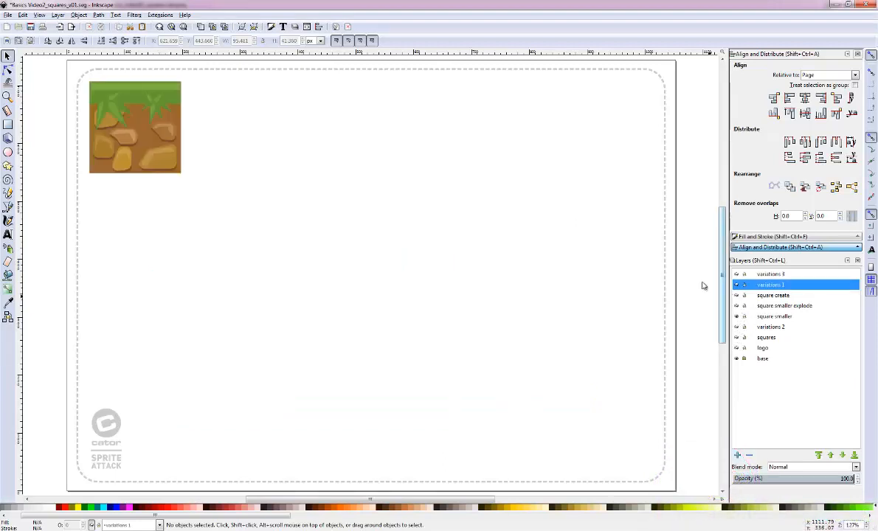
left_click(736, 306)
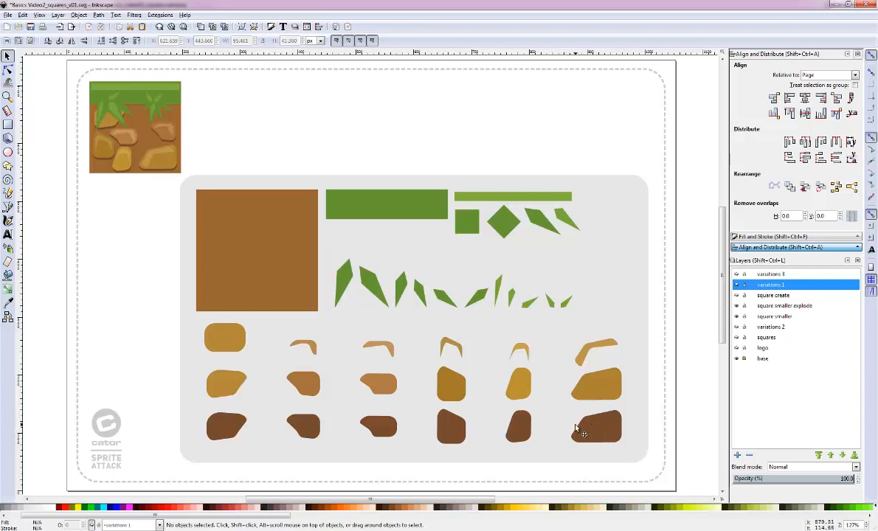
left_click(739, 307)
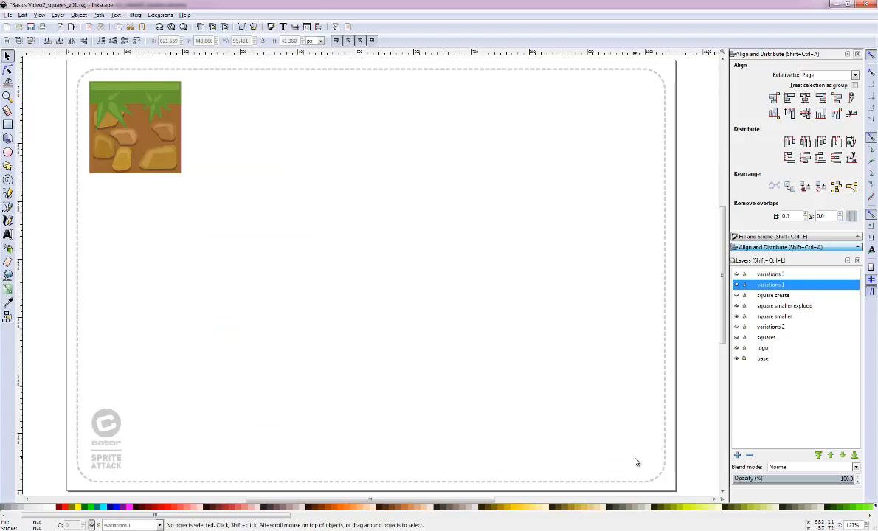
Draw a brown square about 285 px wide on the square create layer near the middle of the page
key("r")
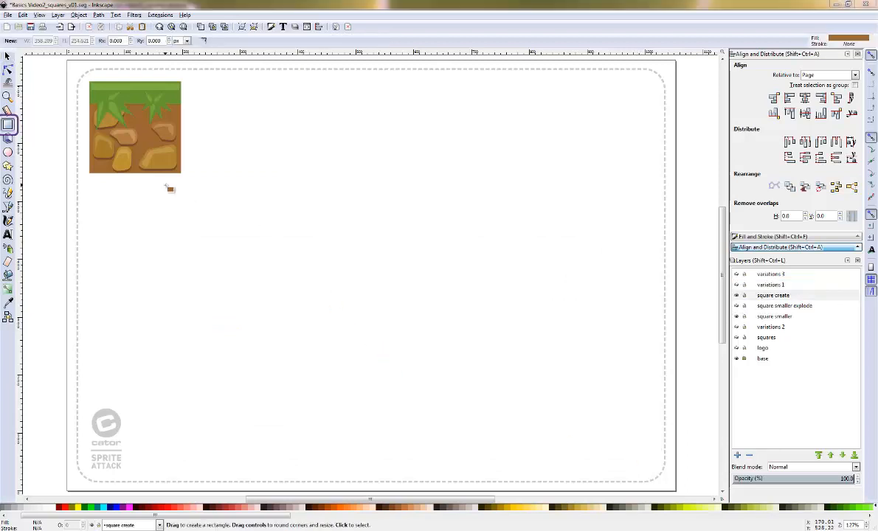
key("F4")
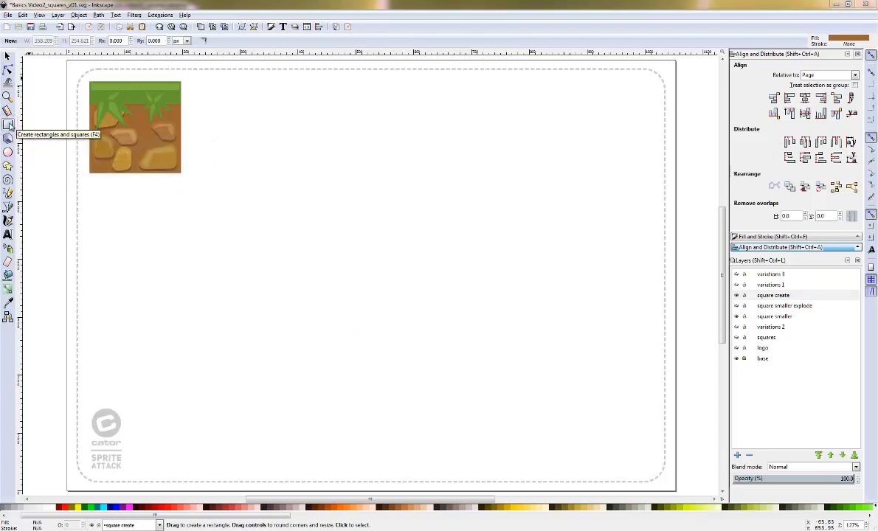
left_click_drag(250, 168, 417, 375)
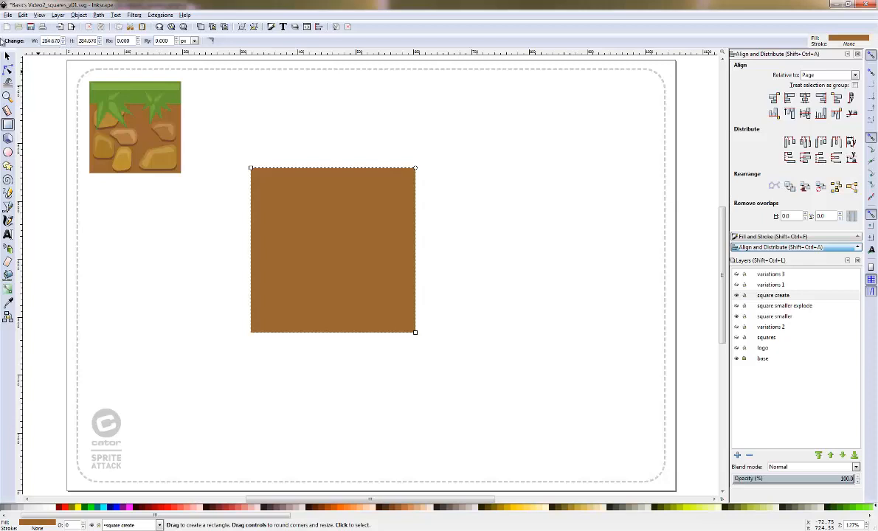
Set the brown square's width and height to 300 px each
double_click(55, 42)
type("200")
key("Tab")
type("2")
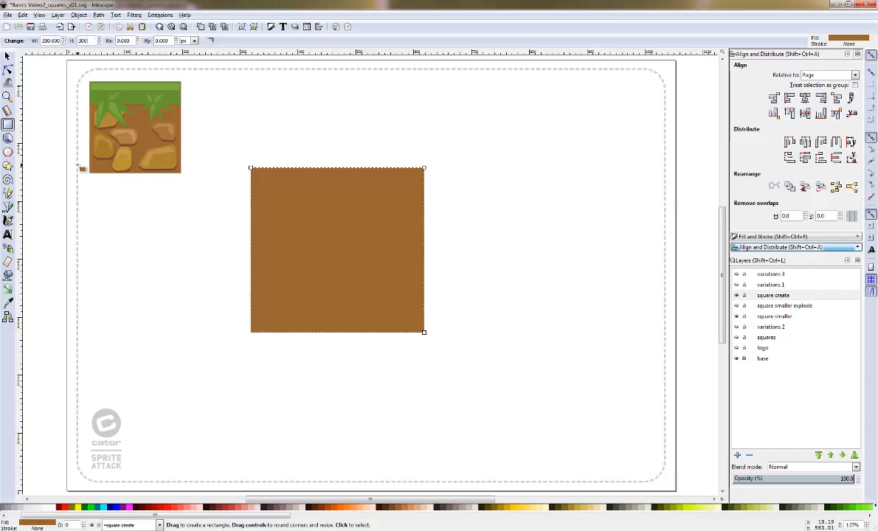
type("00")
key("Return")
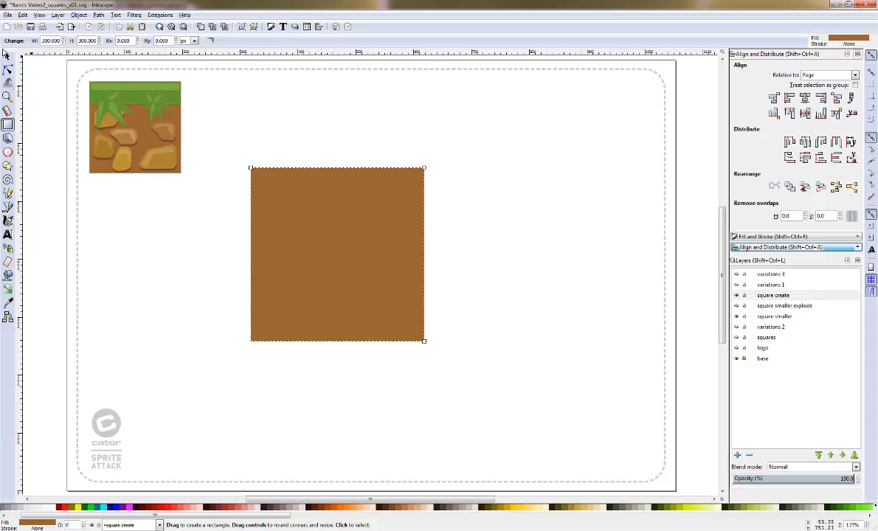
Center the brown square horizontally and vertically relative to the page, and deselect it
left_click(7, 56)
left_click_drag(315, 264, 344, 269)
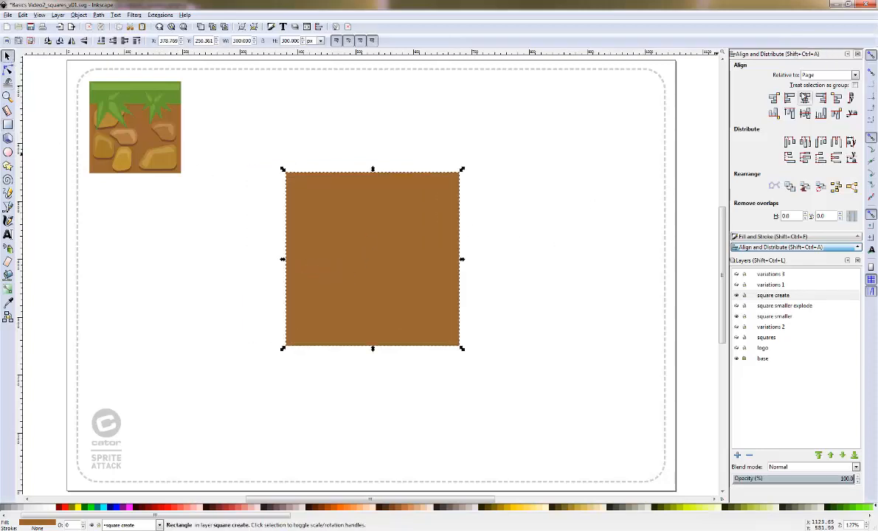
left_click(804, 98)
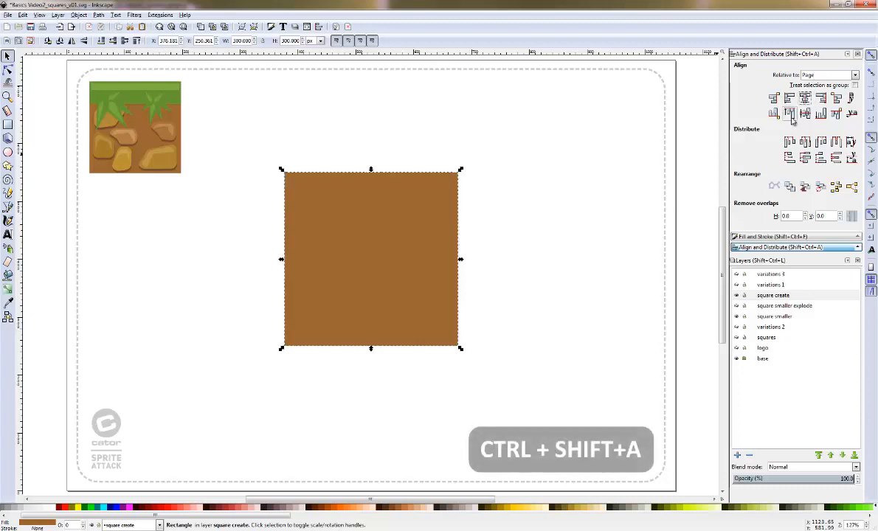
left_click(805, 113)
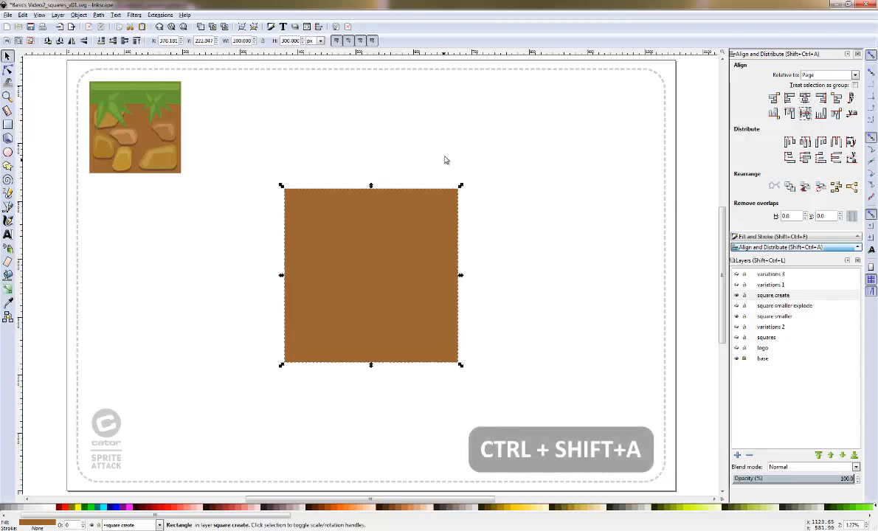
left_click(483, 189)
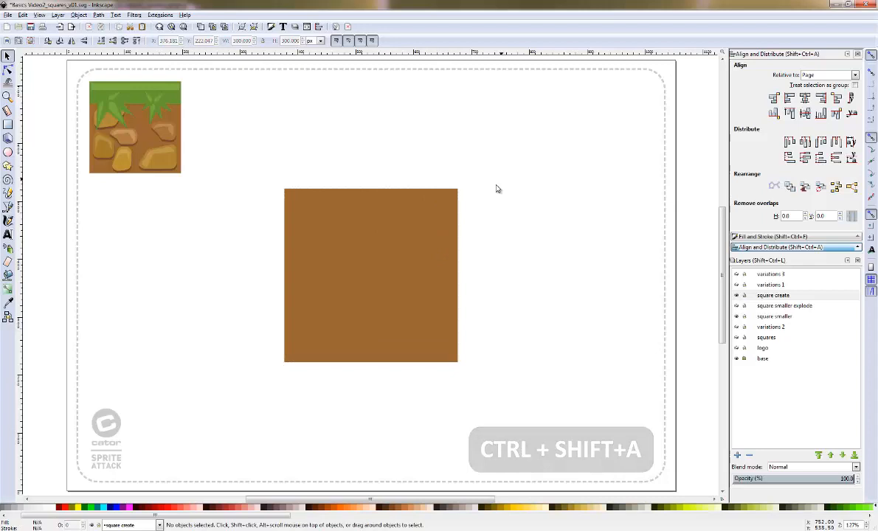
Round the brown square's corners fully into a circle, and return them to sharp corners
left_click(383, 252)
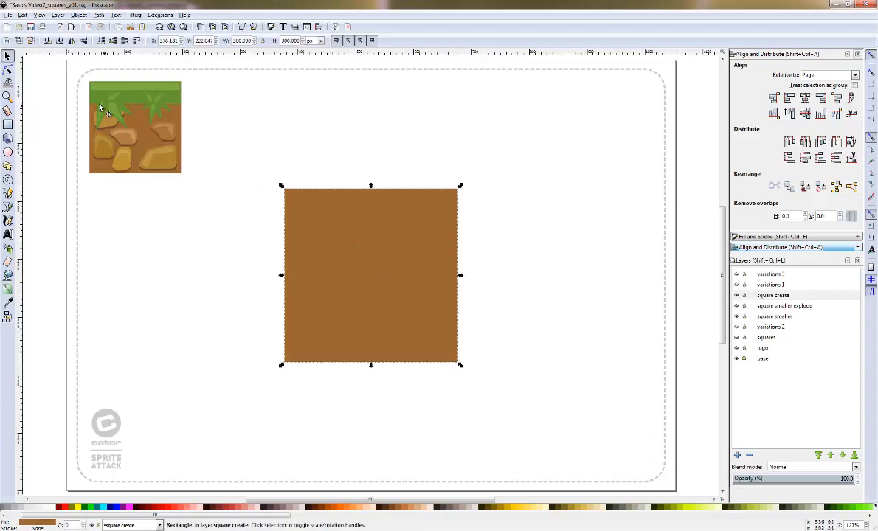
left_click(7, 69)
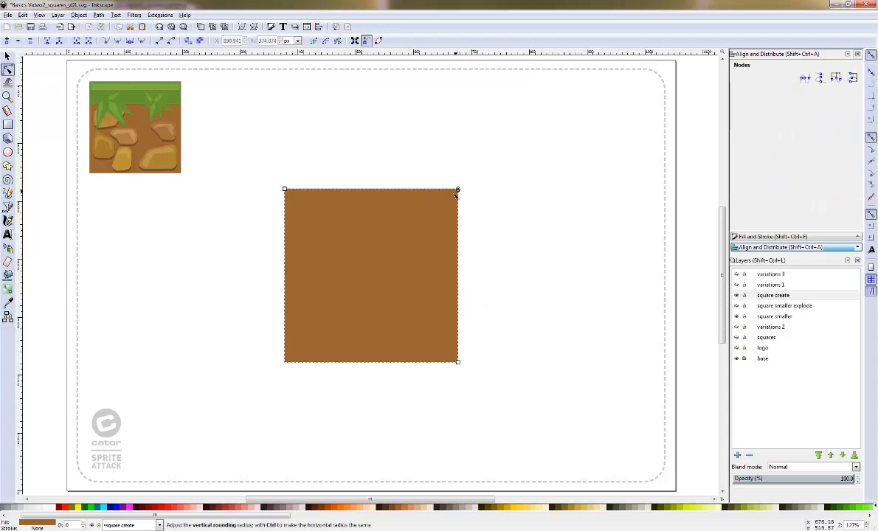
mouse_move(456, 192)
left_mouse_down()
mouse_move(421, 225)
mouse_move(435, 227)
mouse_move(465, 207)
mouse_move(467, 186)
left_mouse_up()
left_click_drag(458, 188, 448, 308)
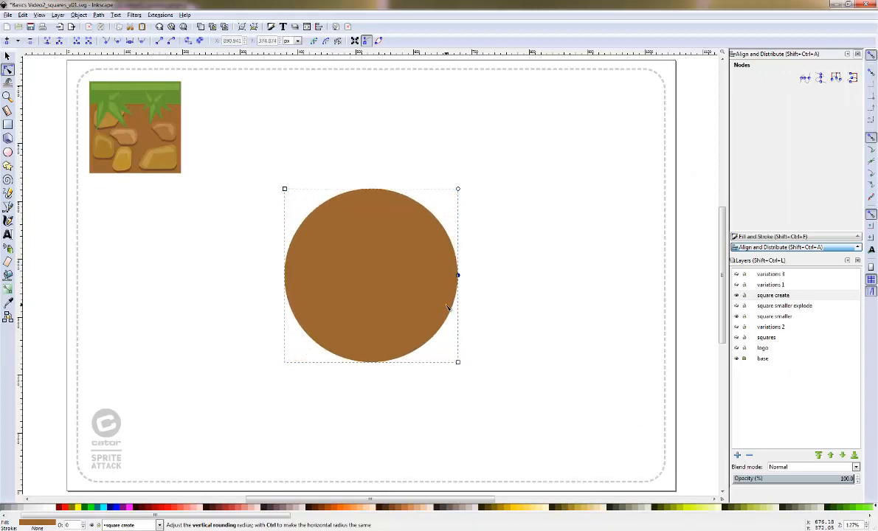
left_click_drag(447, 268, 466, 158)
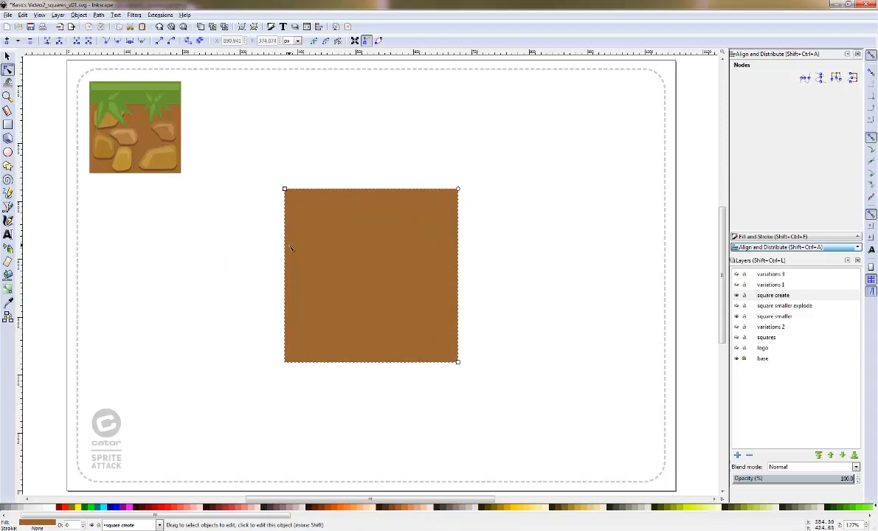
Duplicate the brown square and shrink the copy from below to a strip about 72 px high along the top edge
left_click(8, 56)
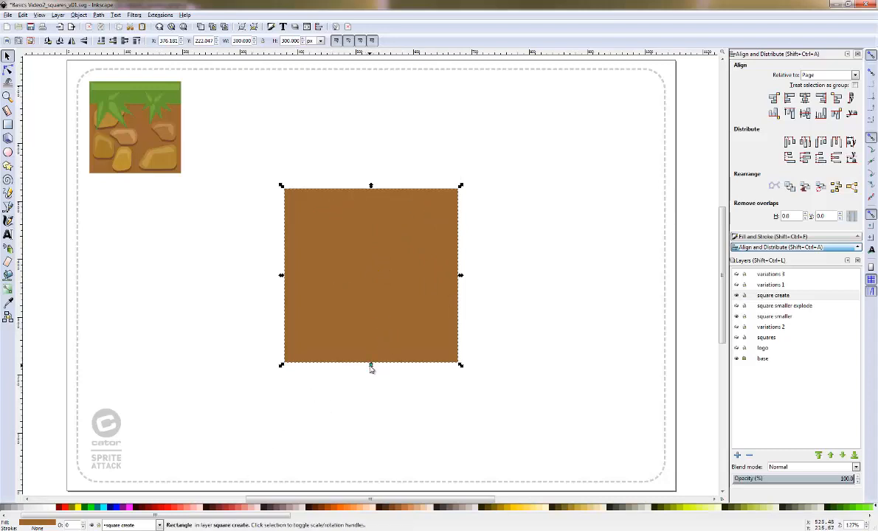
key("ctrl+d")
left_click_drag(371, 369, 367, 231)
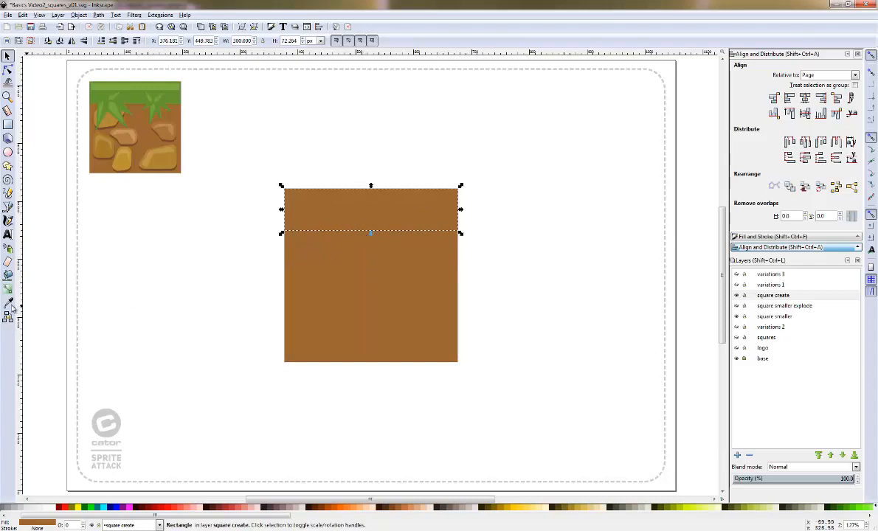
Fill the upper strip with the dark green sampled from the reference tile's grass
left_click(670, 507)
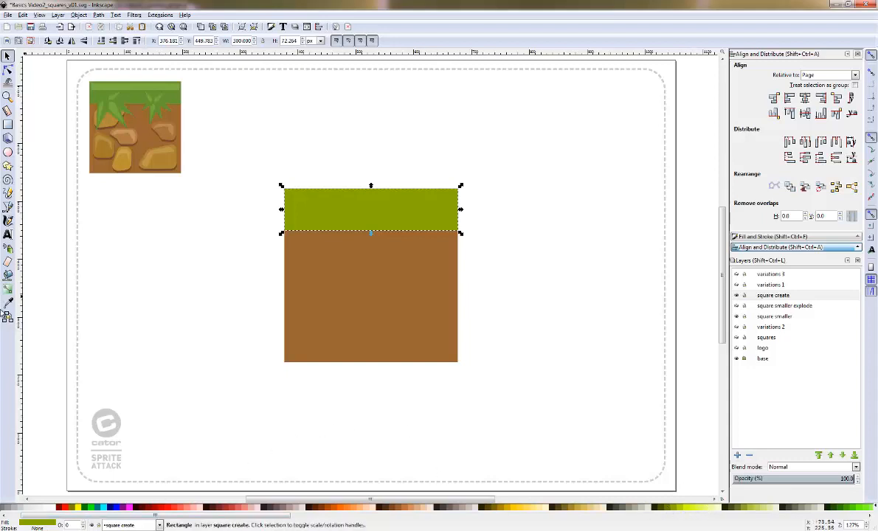
left_click(8, 303)
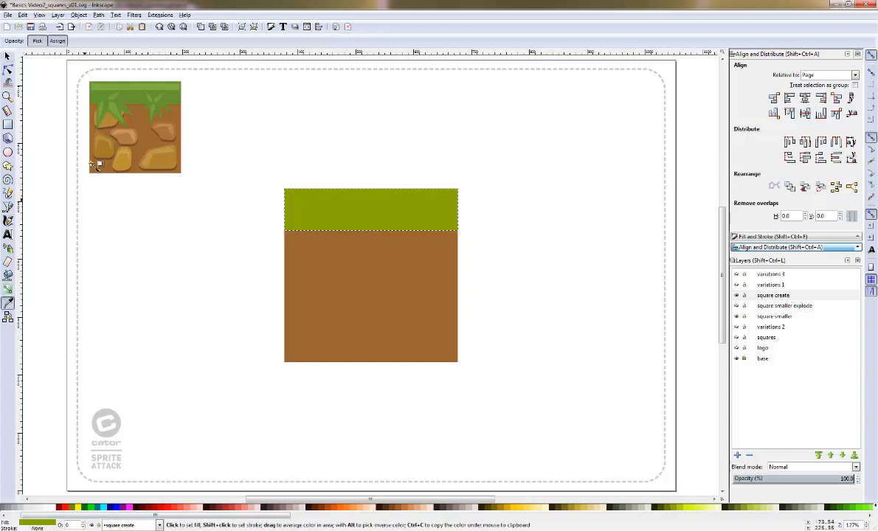
left_click(145, 97)
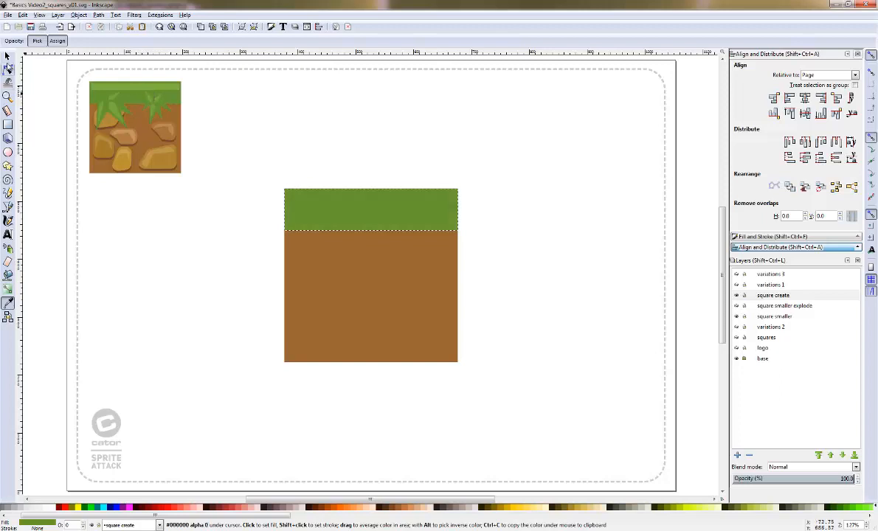
Duplicate the green strip and shrink the copy to about 17 px high, set slightly below the tile's top edge
left_click(8, 56)
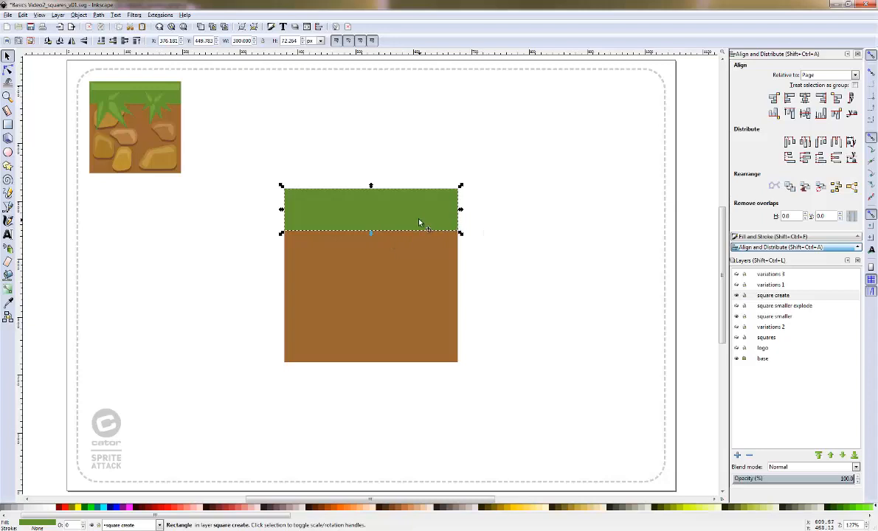
left_click_drag(371, 236, 373, 195)
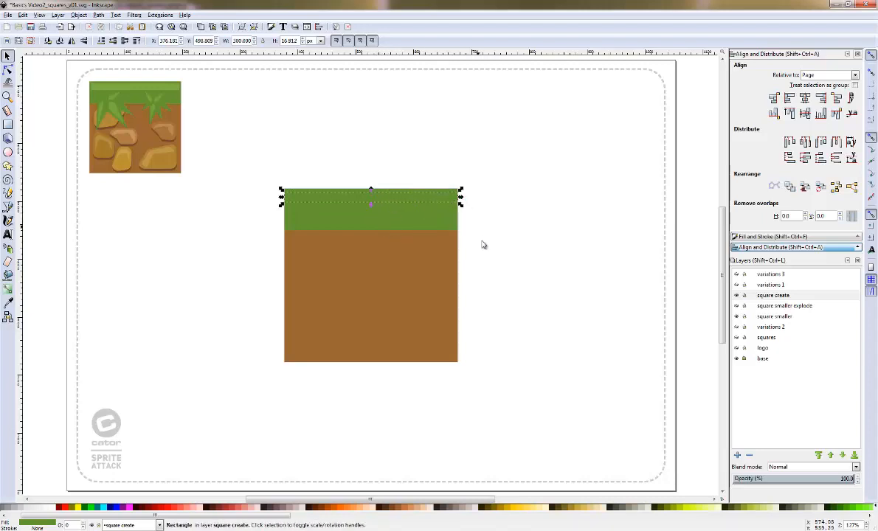
Open the thin strip's fill settings and compare the Wheel, HSL, CMS and CMYK colour modes
left_click(34, 525)
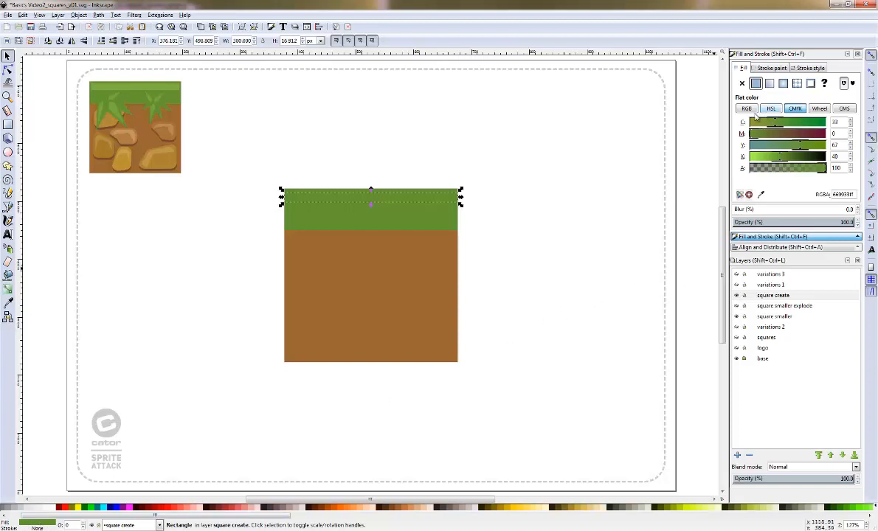
left_click(819, 108)
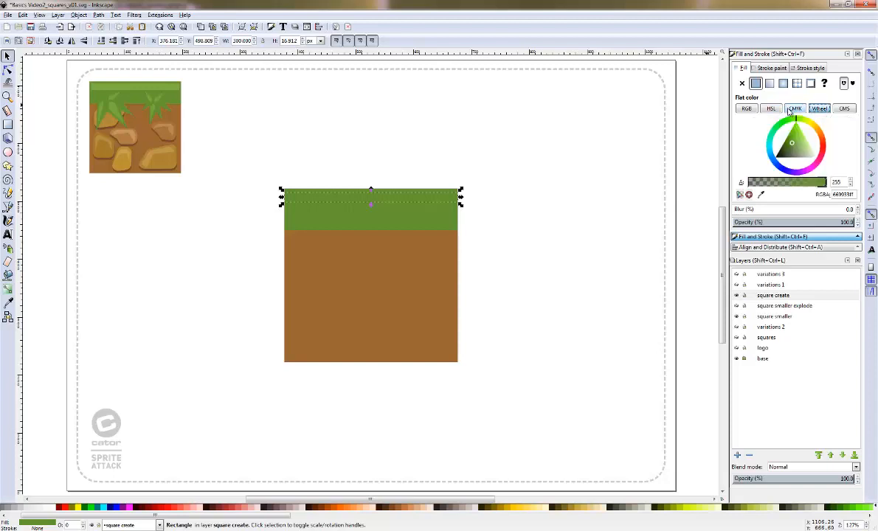
left_click(771, 108)
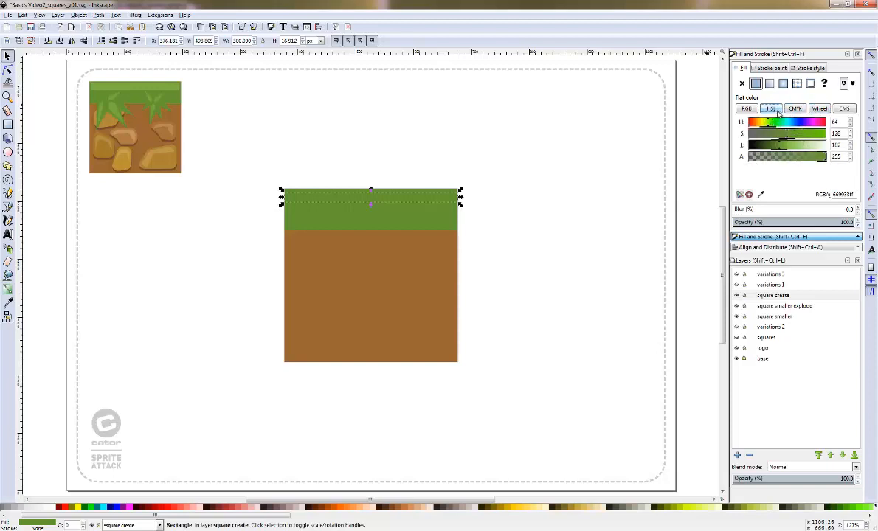
left_click(845, 109)
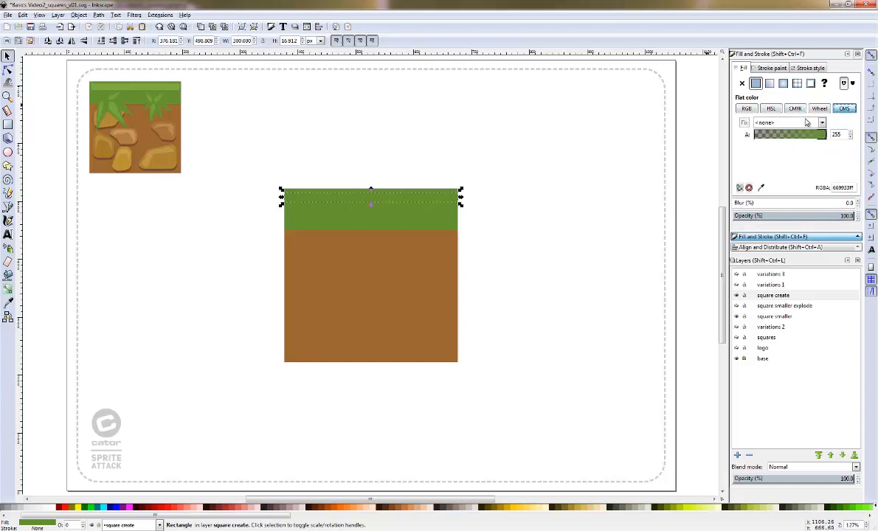
left_click(795, 109)
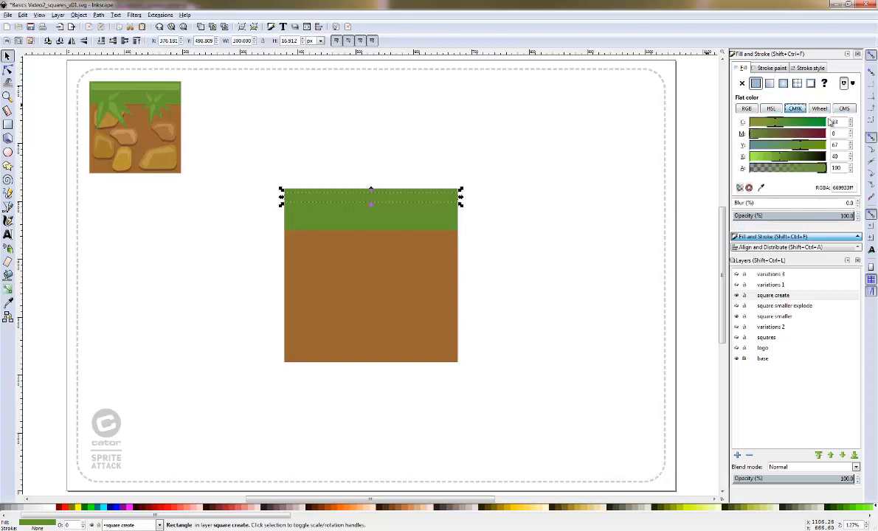
left_click(813, 110)
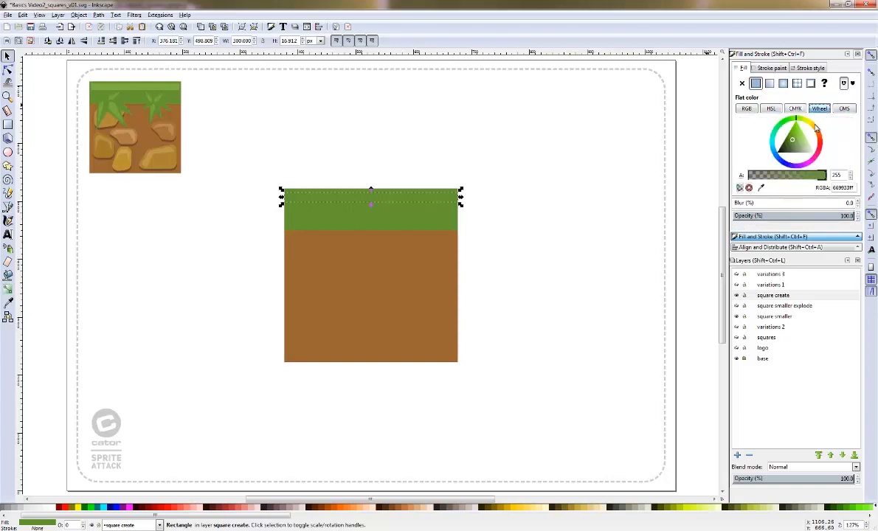
Try different hues for the thin strip in HSL mode, from red through orange to yellow-green at hue 50
left_click(775, 109)
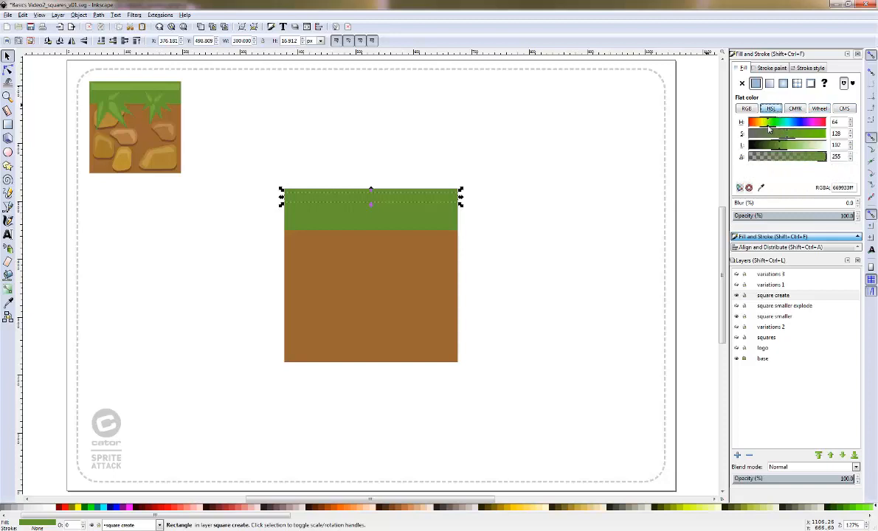
left_click_drag(768, 126, 748, 125)
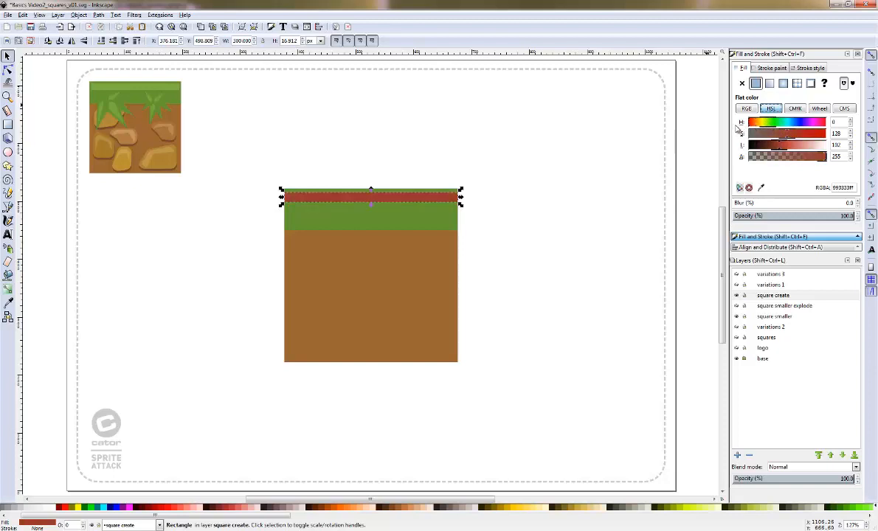
left_click(750, 126)
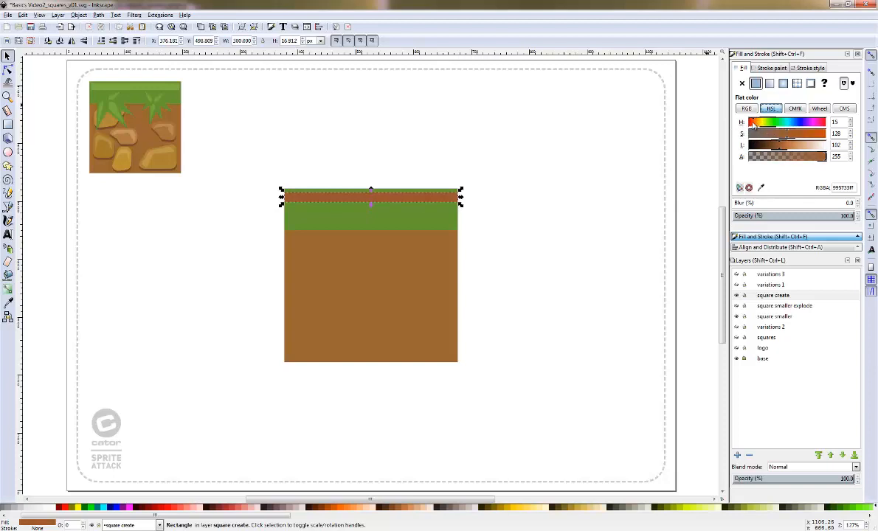
left_click(762, 125)
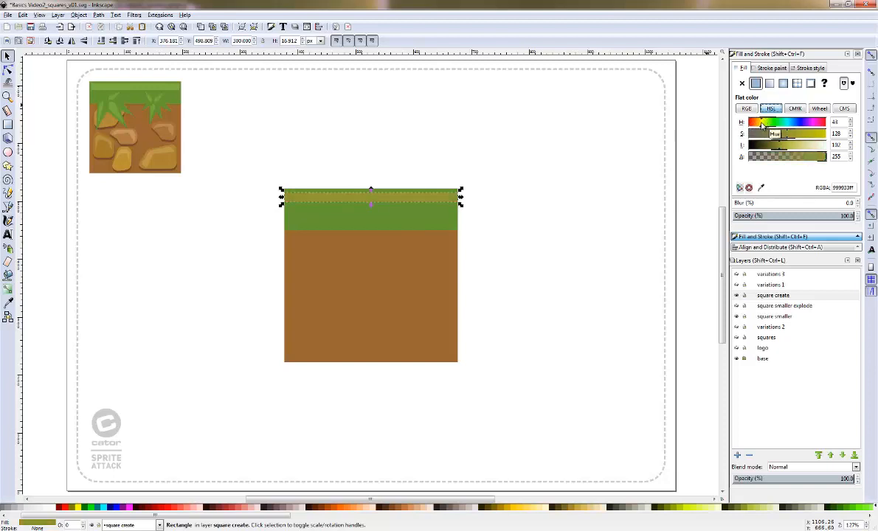
mouse_move(762, 126)
left_mouse_down()
mouse_move(824, 127)
mouse_move(762, 124)
left_mouse_up()
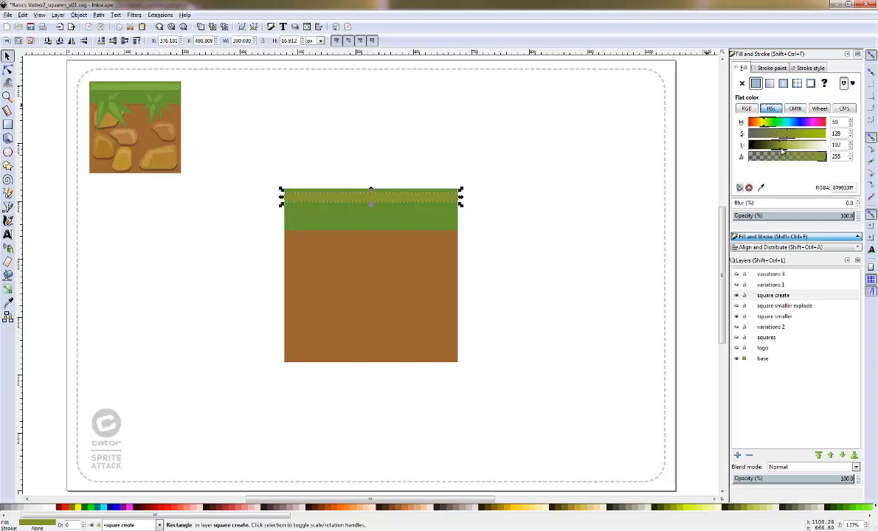
Try lightness and saturation changes on the thin strip, ending with lightness 134 and saturation 128
left_click_drag(778, 150, 792, 150)
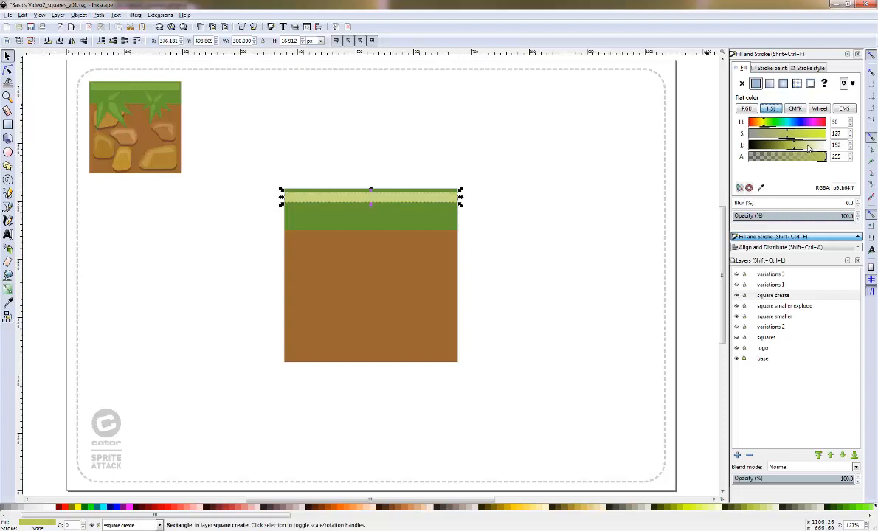
left_click_drag(791, 150, 753, 133)
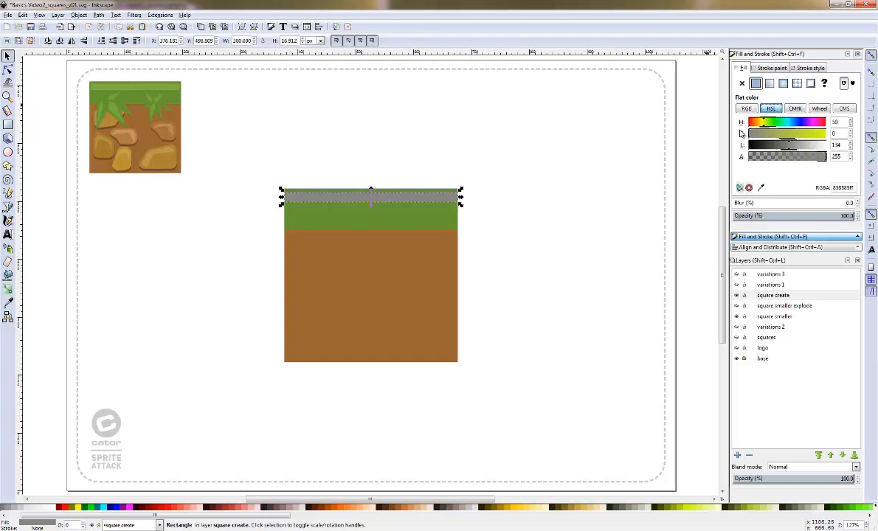
left_click_drag(742, 134, 788, 138)
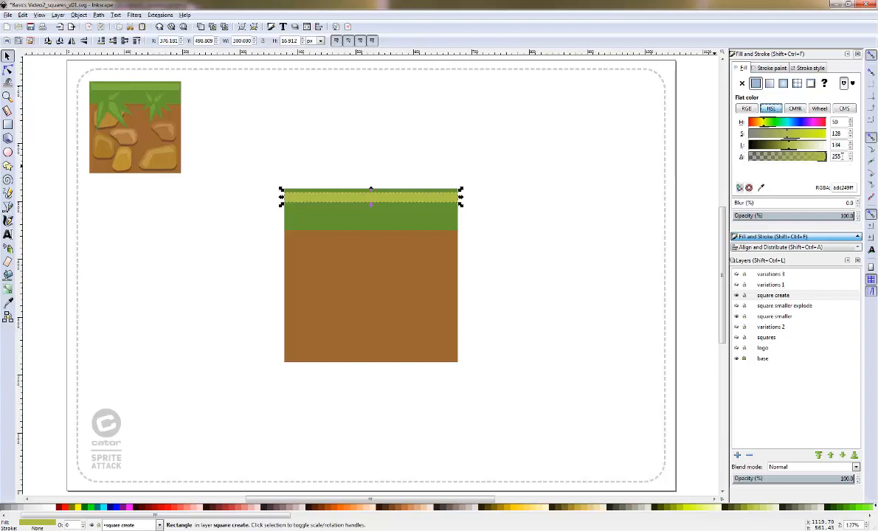
Try the strip's fill alpha at 0 and 135, then readjust its lightness to 131 and hue to 56
left_click_drag(827, 164, 745, 162)
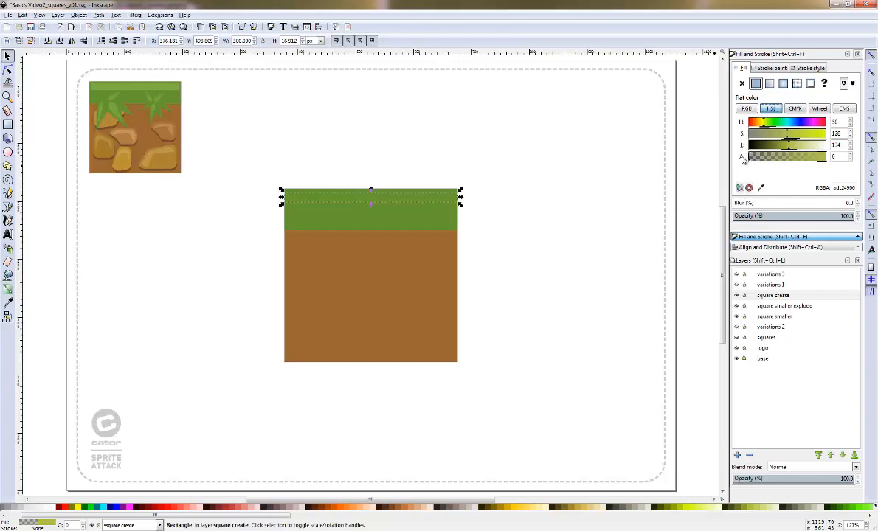
left_click_drag(748, 158, 786, 159)
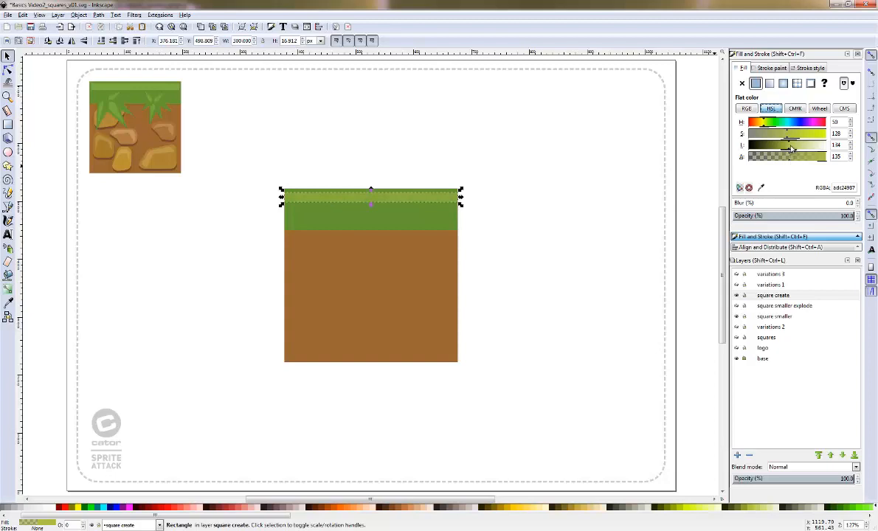
left_click_drag(803, 146, 827, 147)
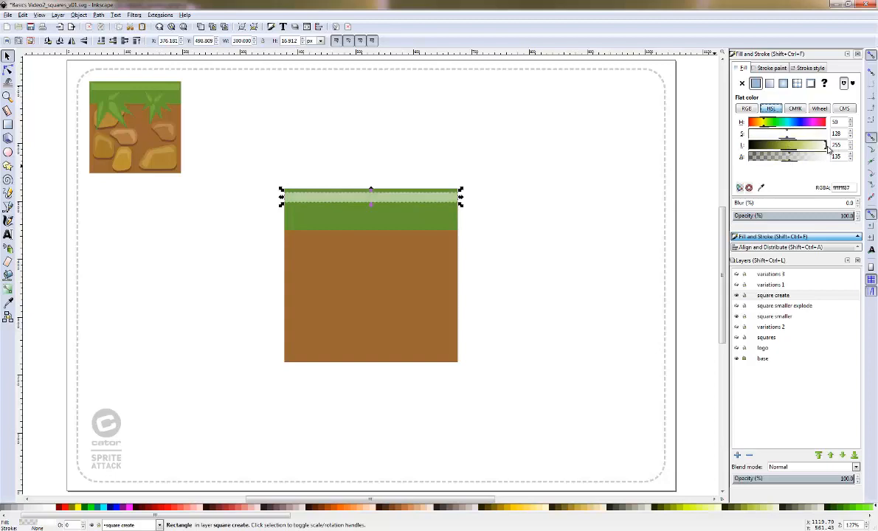
left_click_drag(824, 151, 790, 148)
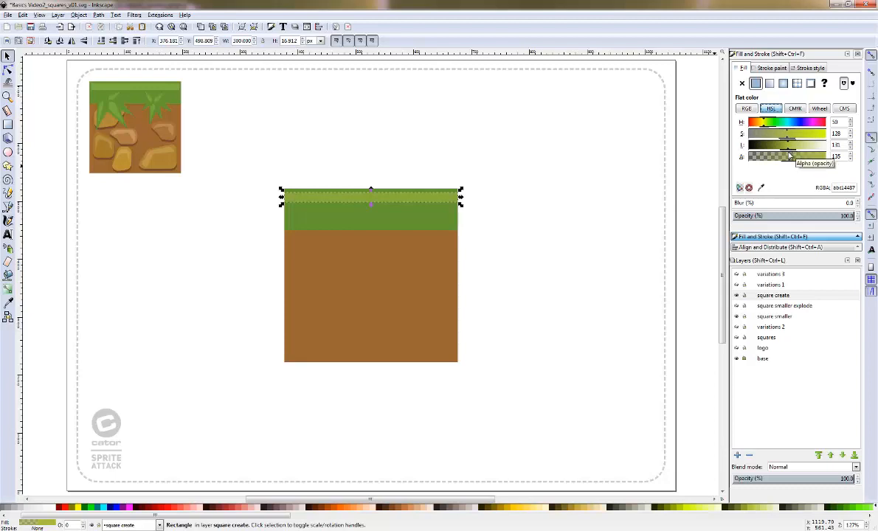
left_click_drag(763, 127, 760, 126)
left_click(766, 128)
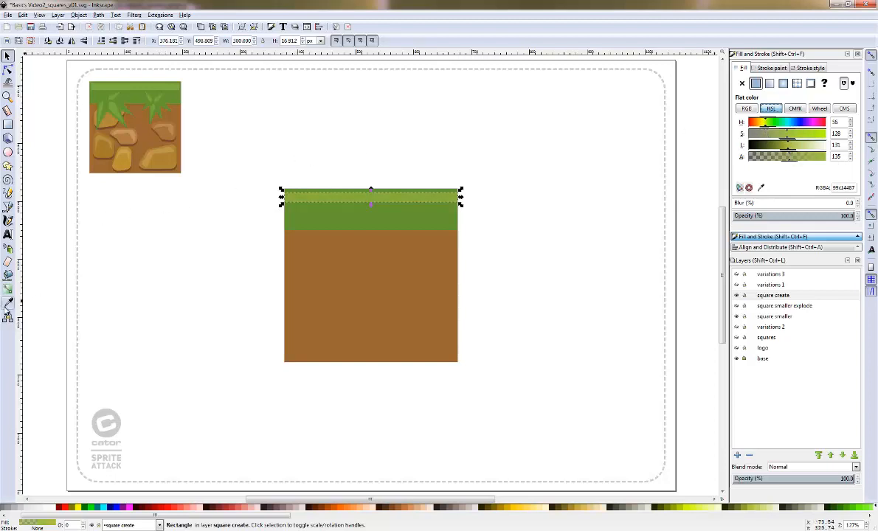
Fill the thin strip with the light green sampled from the reference tile's grass highlight and deselect it
left_click(7, 304)
left_click(150, 91)
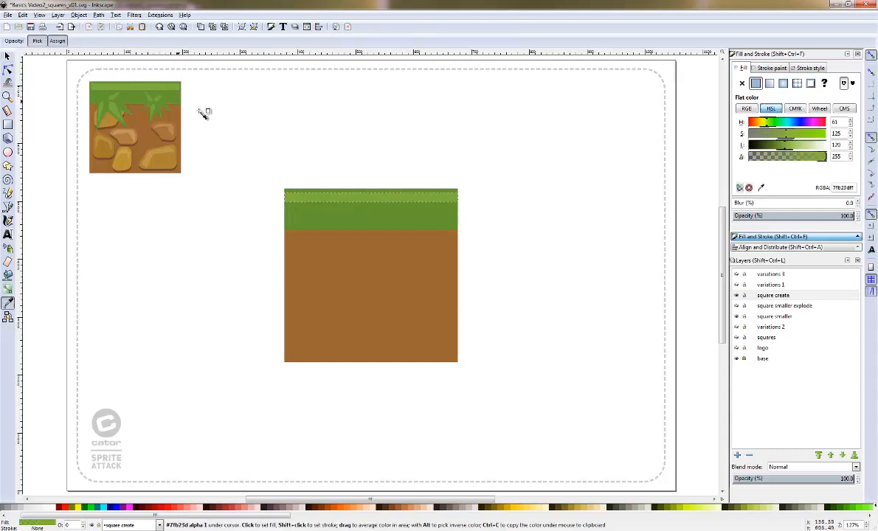
left_click(7, 56)
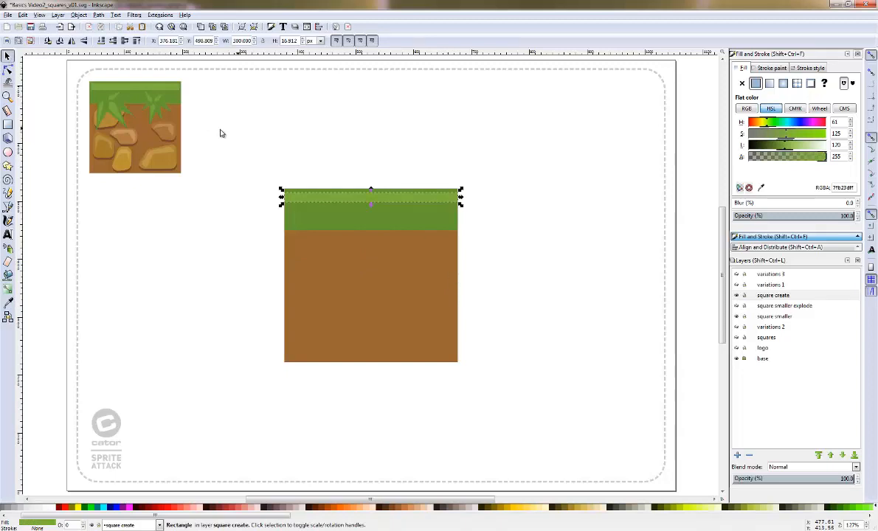
left_click(345, 163)
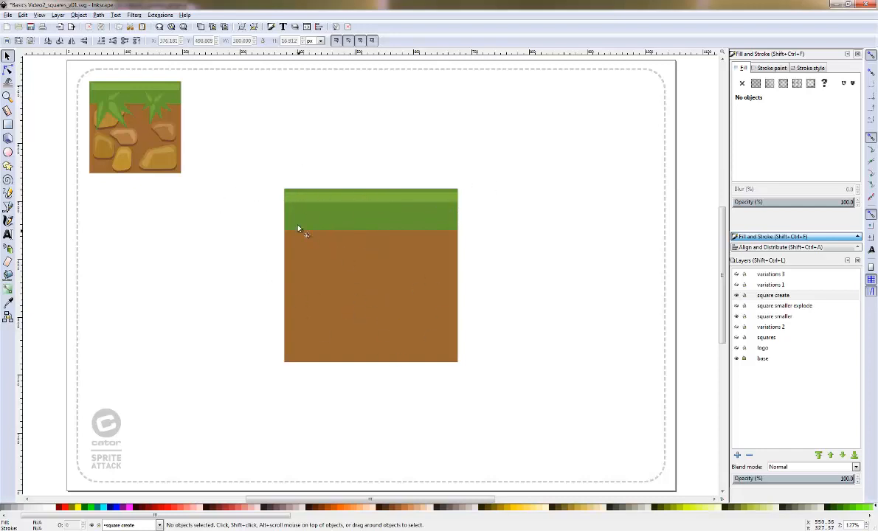
Draw a light green square about 83 px wide in the empty area to the right of the tile
left_click(338, 229)
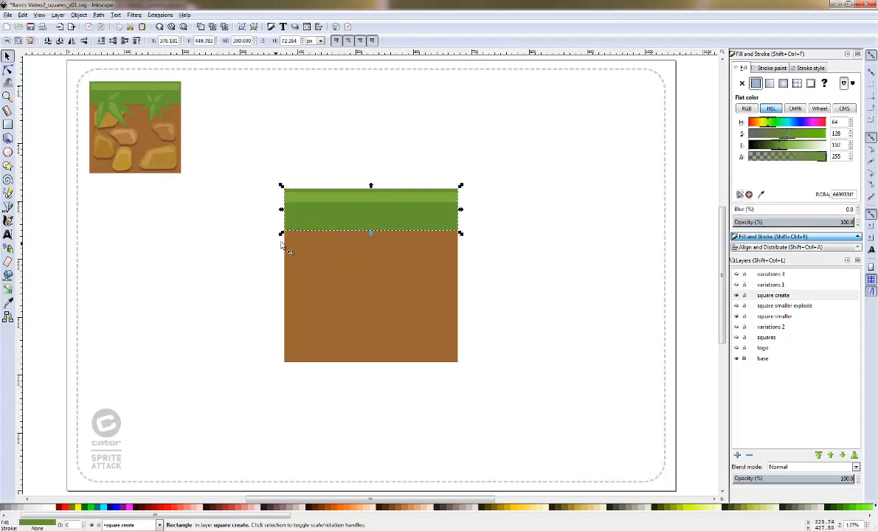
key("F4")
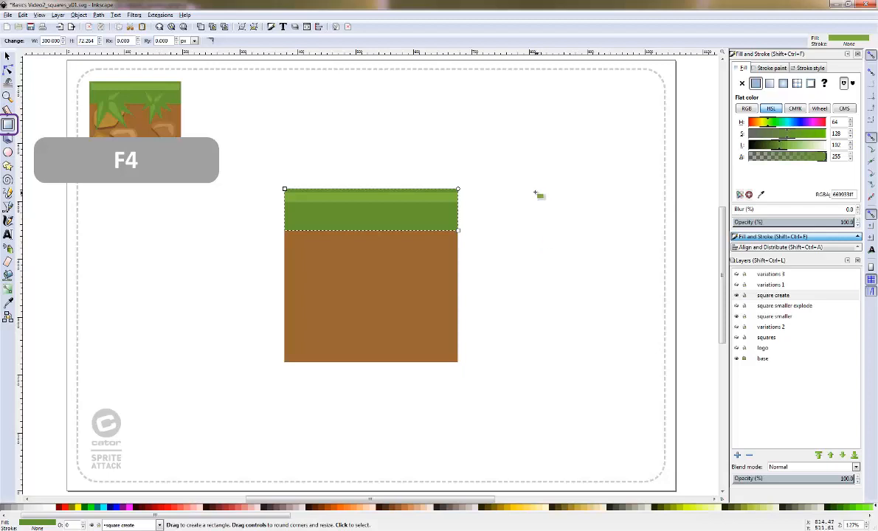
left_click_drag(524, 156, 573, 205)
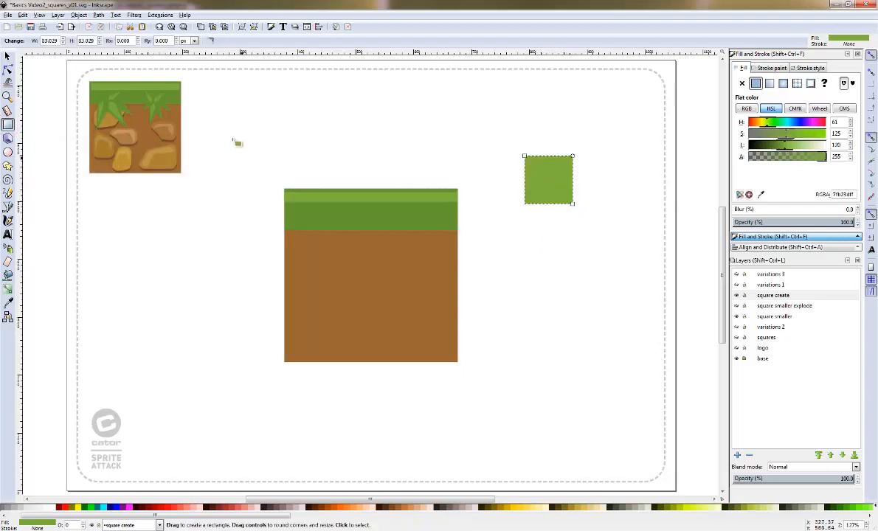
Rotate the light green square 45 degrees and narrow it symmetrically about its centre to a diamond about 42 px wide
left_click(8, 56)
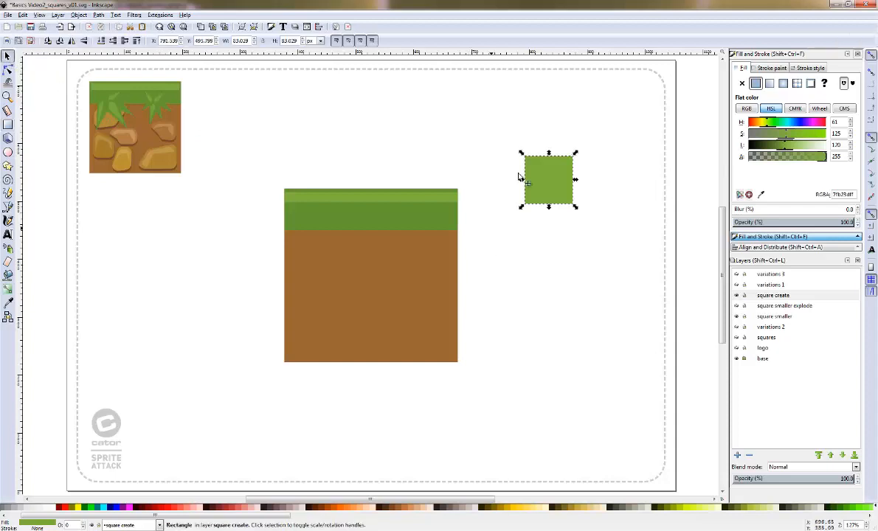
left_click(558, 197)
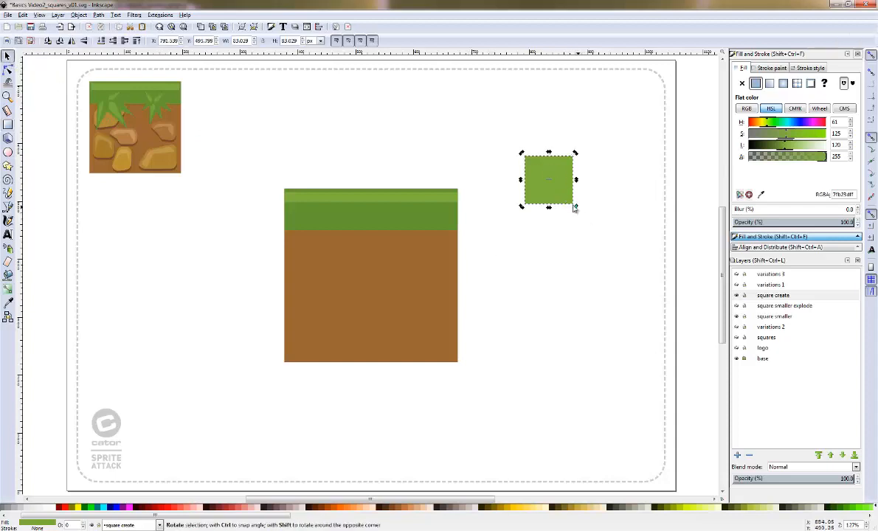
left_click_drag(576, 208, 528, 226)
left_click(528, 225)
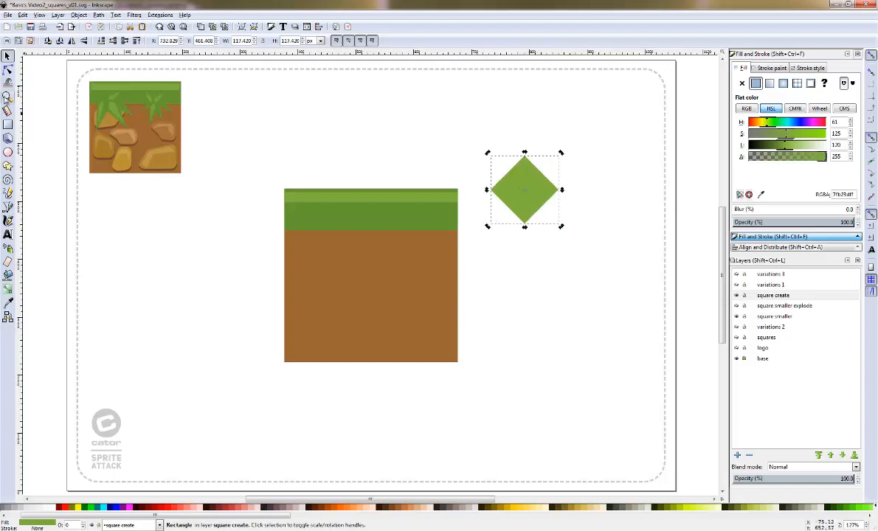
left_click(8, 71)
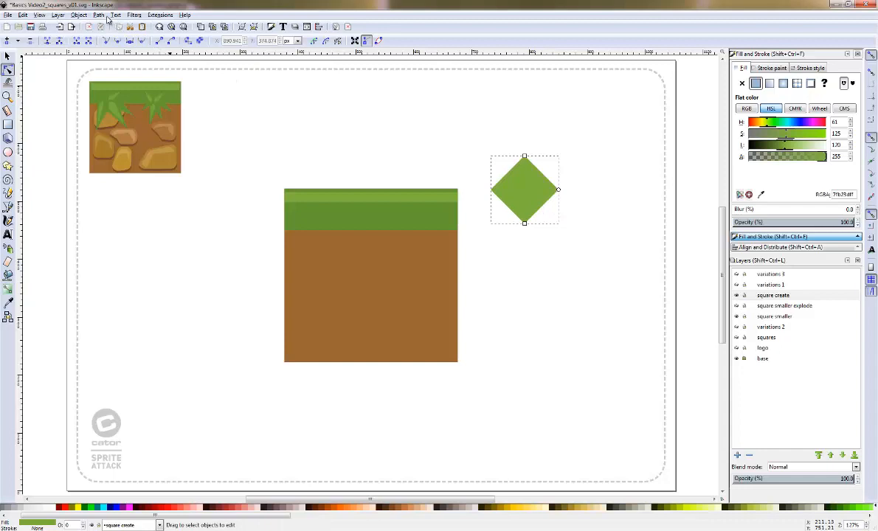
left_click(7, 56)
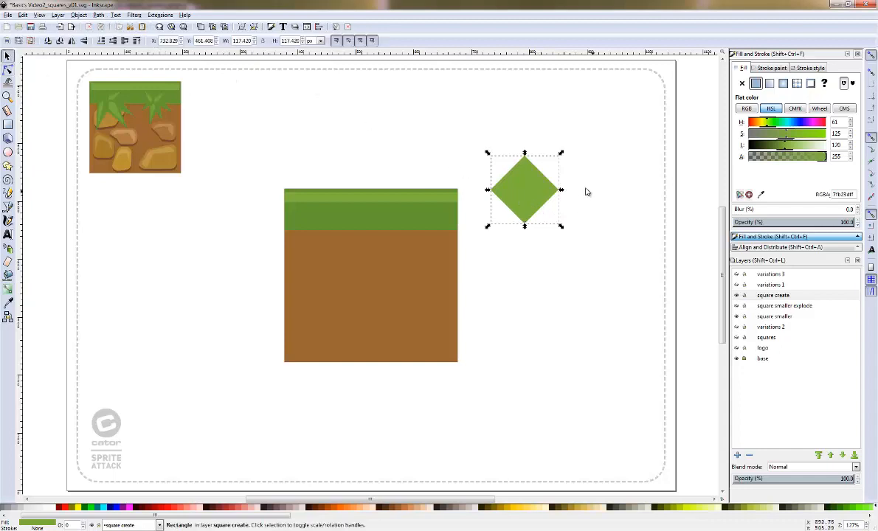
left_click_drag(562, 191, 539, 195)
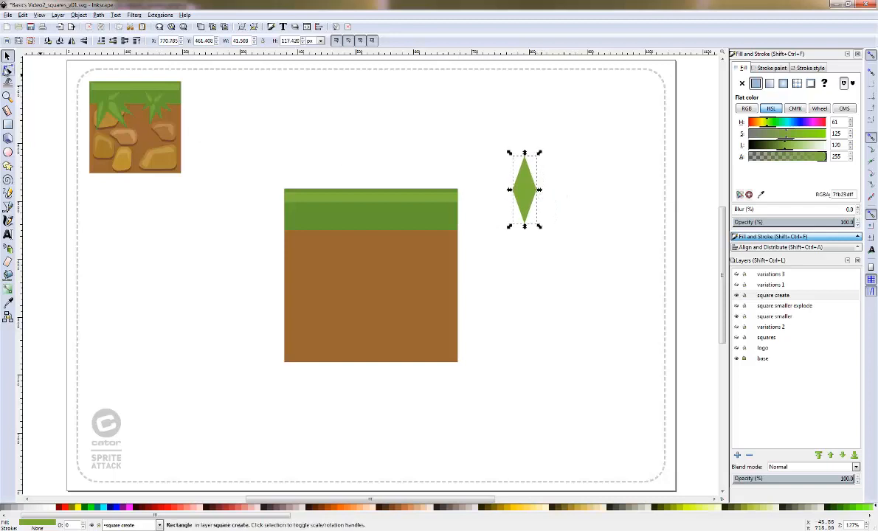
Convert the narrow diamond to a path and move its top and bottom nodes down to form a pointed grass blade
left_click(8, 70)
left_click(78, 16)
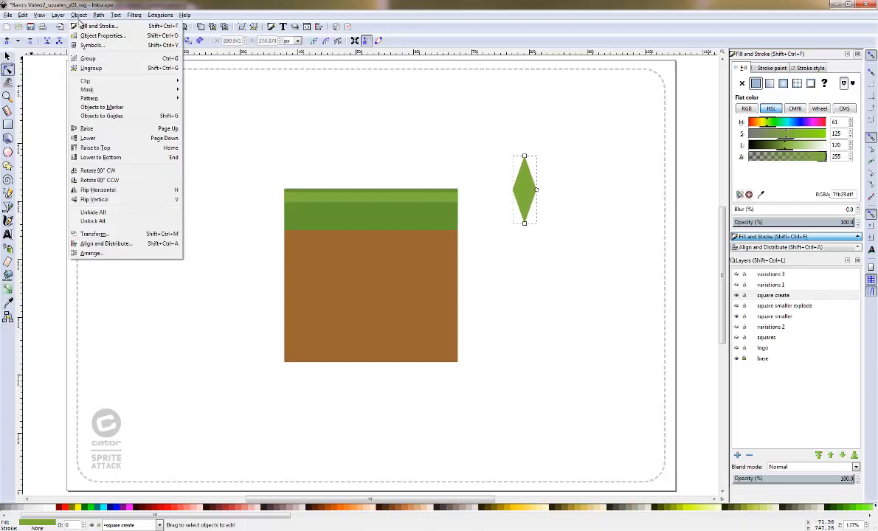
left_click(98, 15)
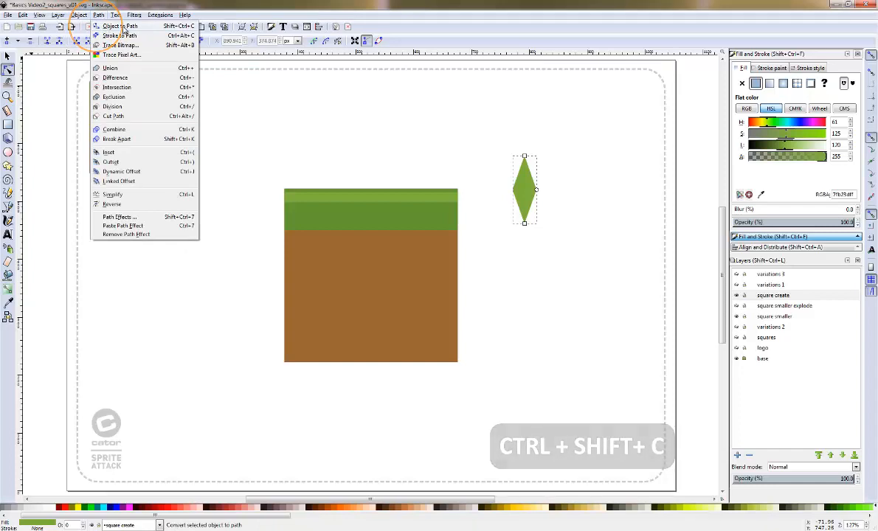
left_click(121, 27)
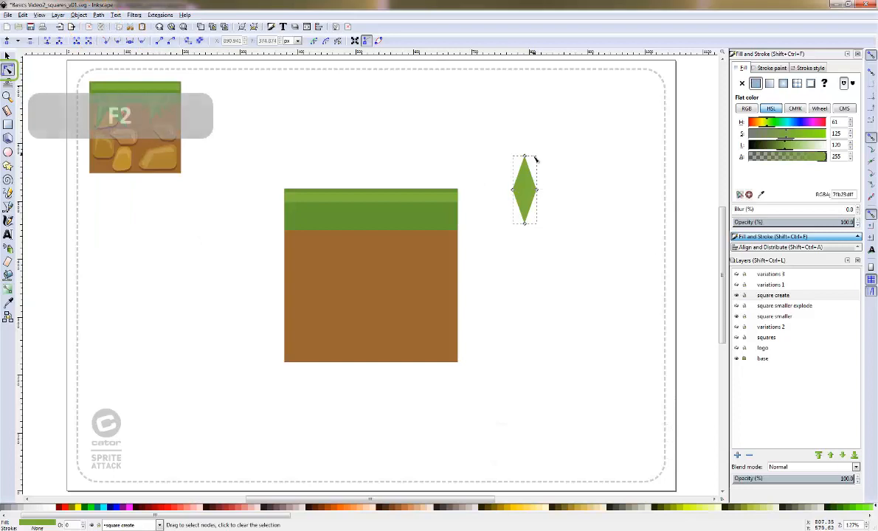
left_click_drag(524, 159, 525, 177)
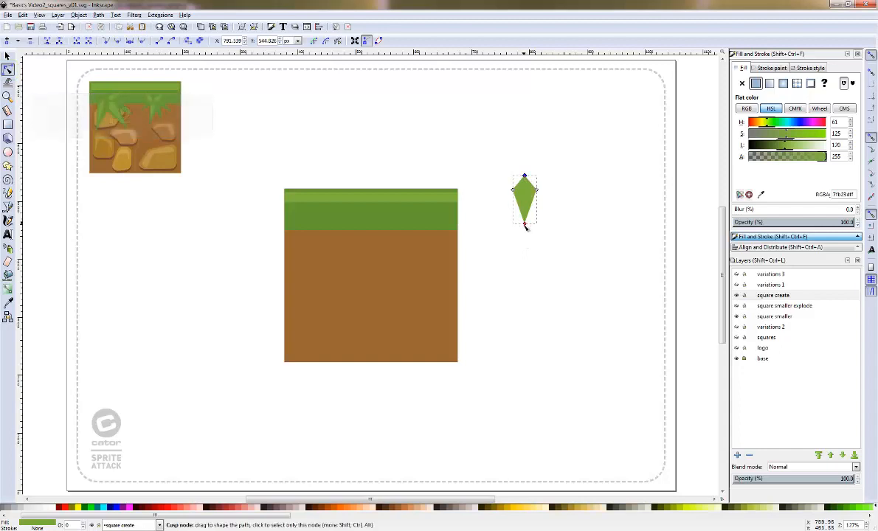
left_click_drag(524, 224, 525, 243)
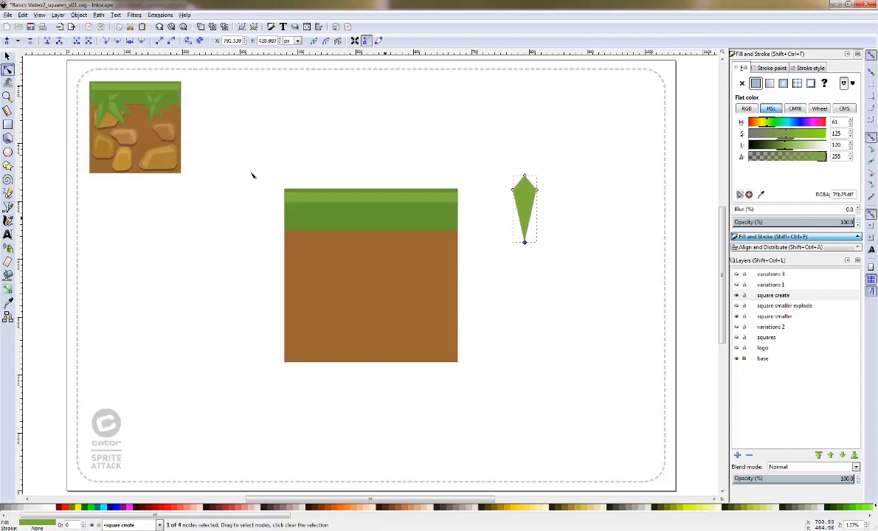
Fill the grass blade with the dark green sampled from the tile's grass strip
key("F1")
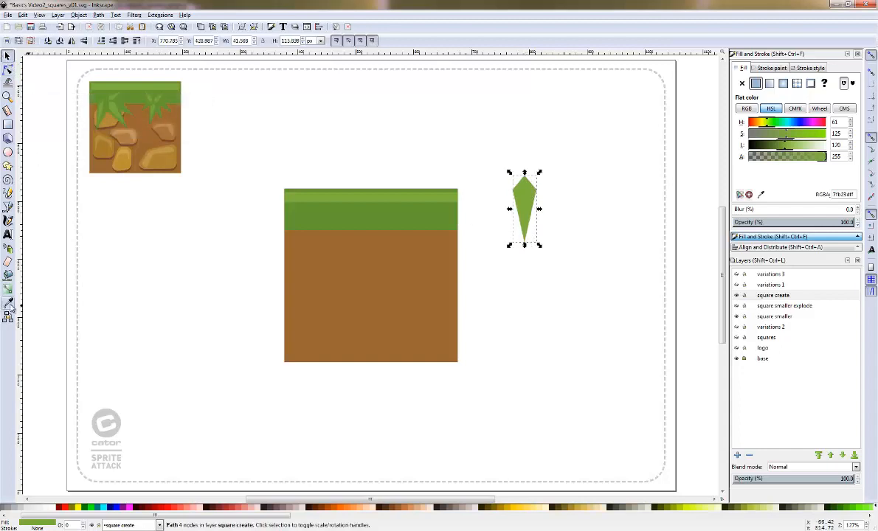
left_click(8, 303)
left_click(355, 224)
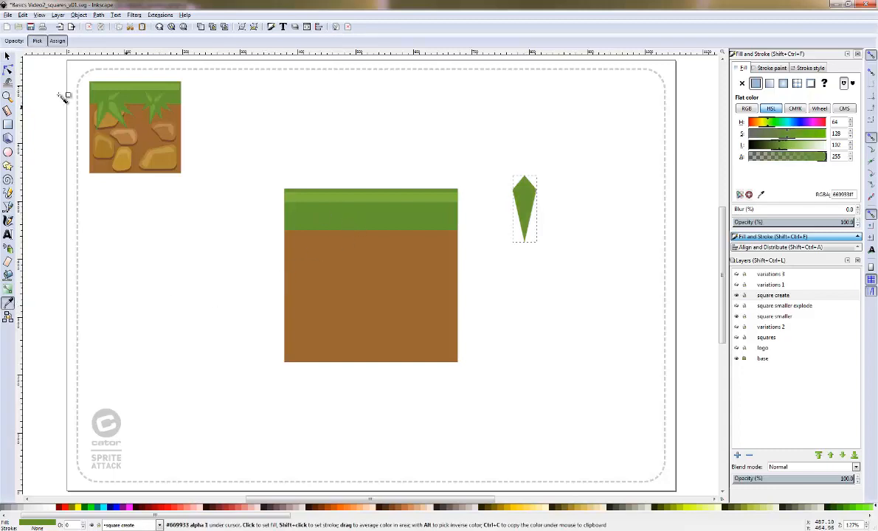
left_click(8, 56)
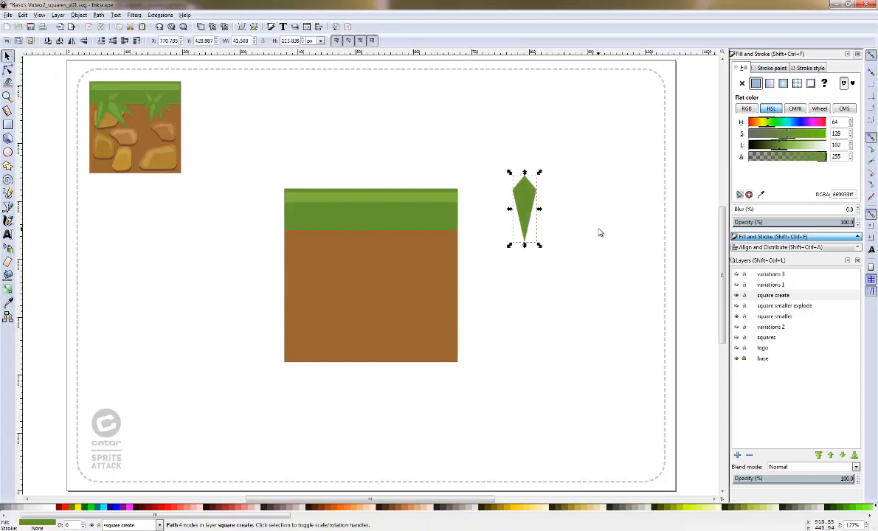
Rotate the blade 45 degrees so its tip points down-right and place it over the lower edge of the tile's grass strip
left_click(530, 233)
left_click_drag(539, 244, 549, 225)
left_click_drag(513, 197, 396, 218)
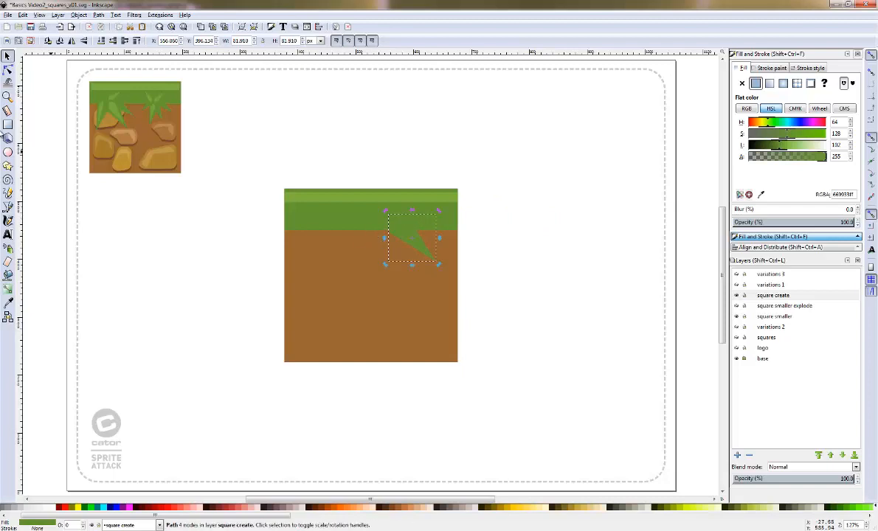
left_click(7, 124)
left_click_drag(486, 198, 547, 274)
key("ctrl+z")
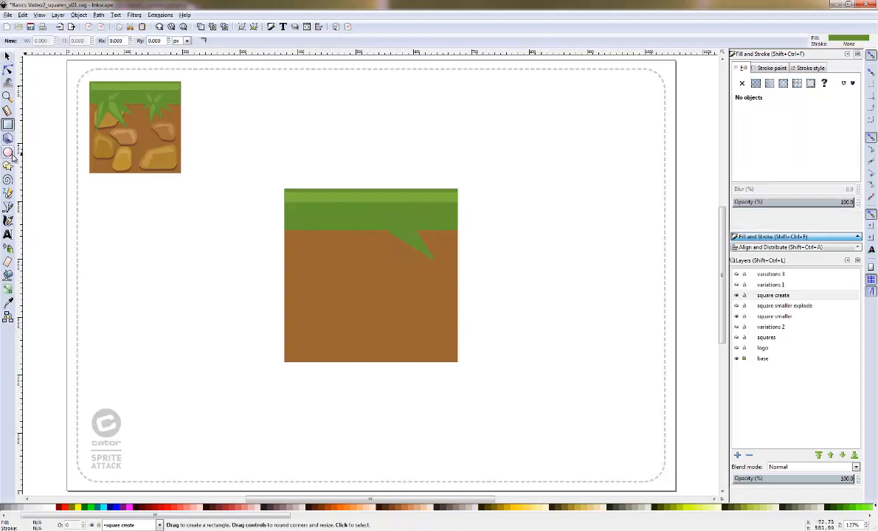
left_click(8, 152)
left_click_drag(488, 174, 563, 247)
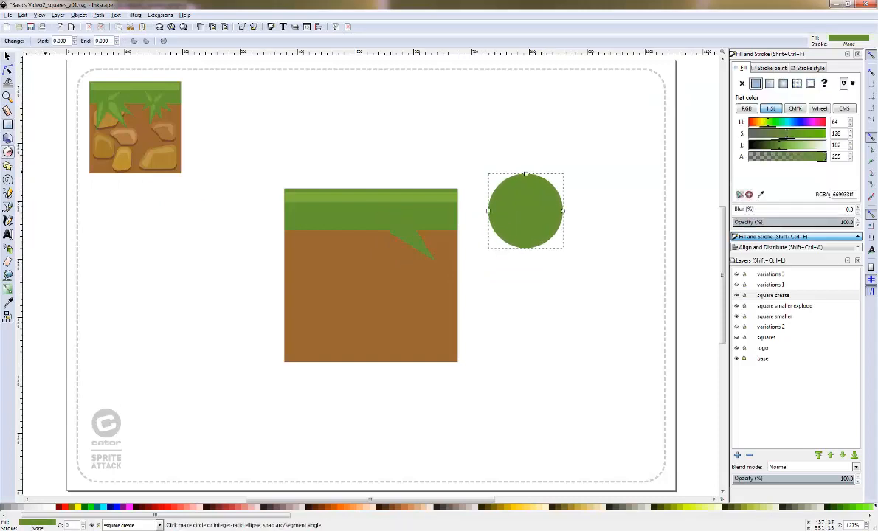
key("ctrl+z")
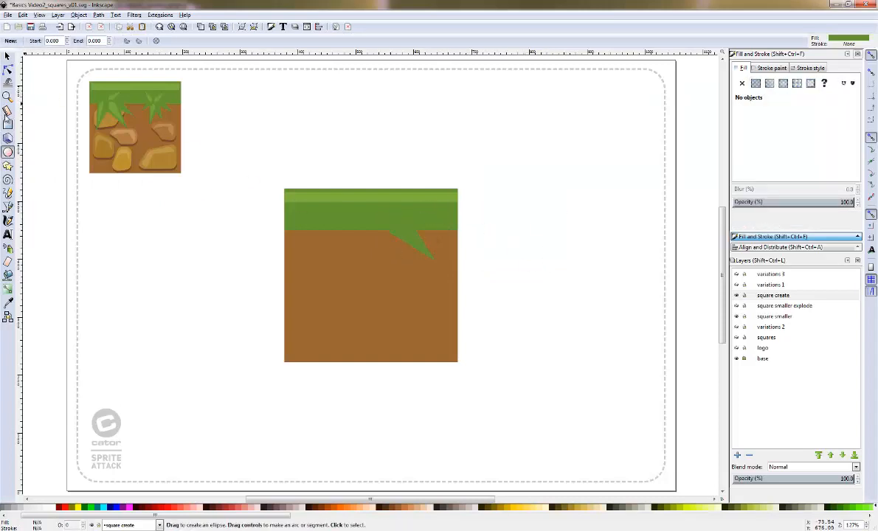
left_click(7, 124)
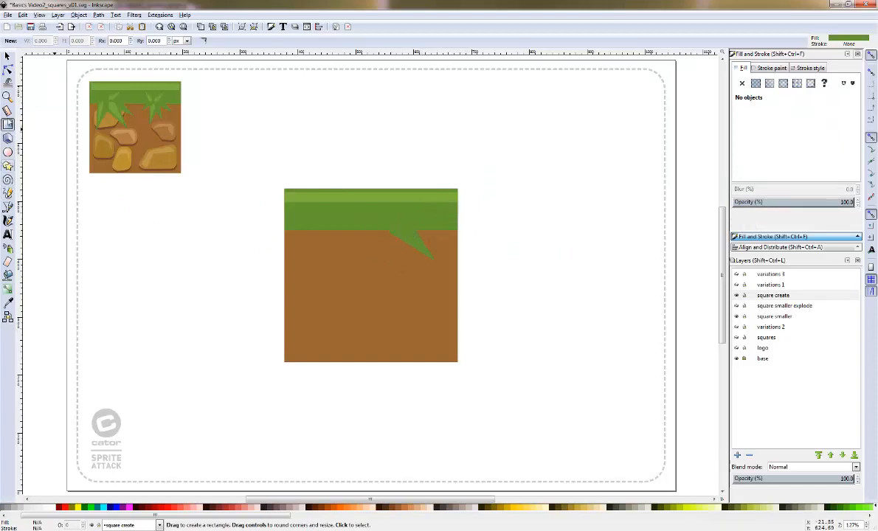
Move the grass blade beside the tile and add three duplicates, rotated in different directions, to fan out a four-blade tuft
left_click(8, 58)
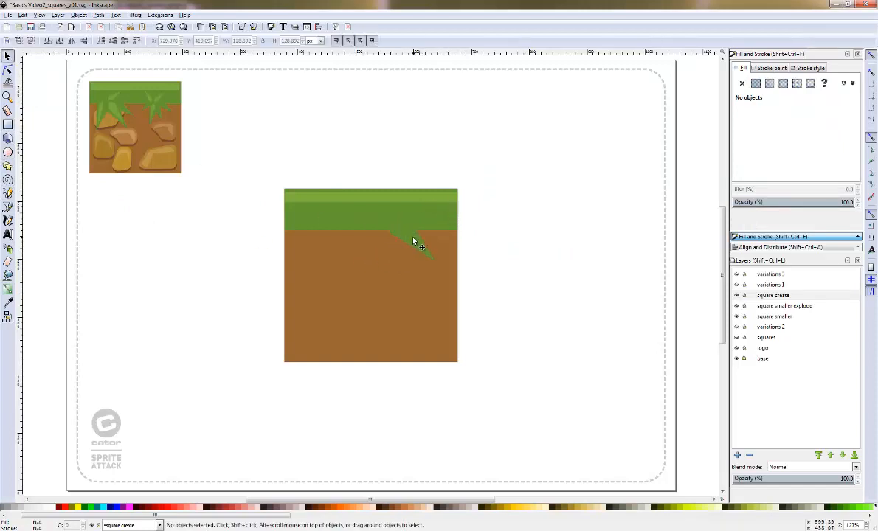
left_click_drag(413, 240, 507, 244)
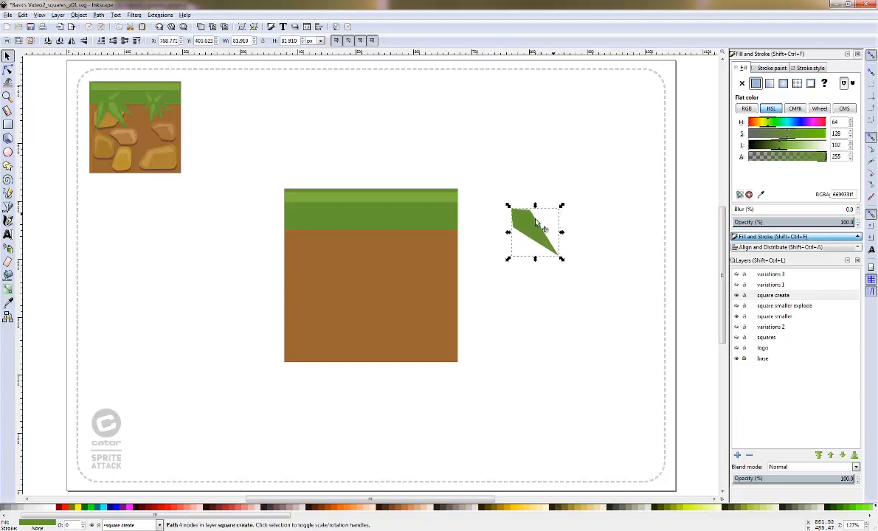
left_click(536, 222)
key("ctrl+d")
left_click_drag(563, 204, 495, 204)
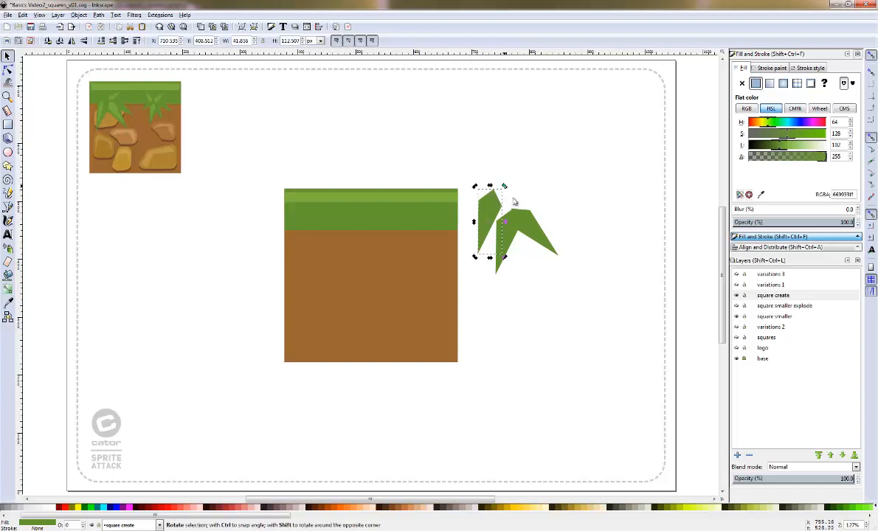
left_click_drag(515, 201, 467, 213)
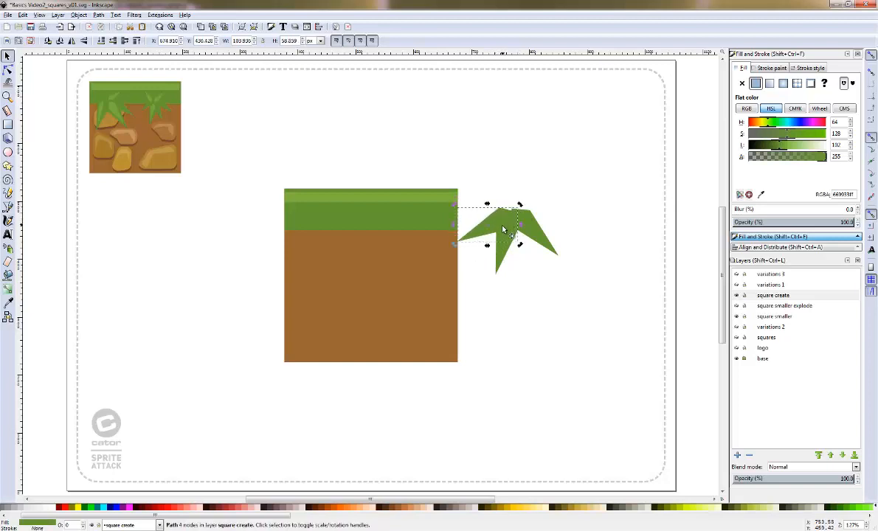
left_click_drag(503, 229, 533, 210)
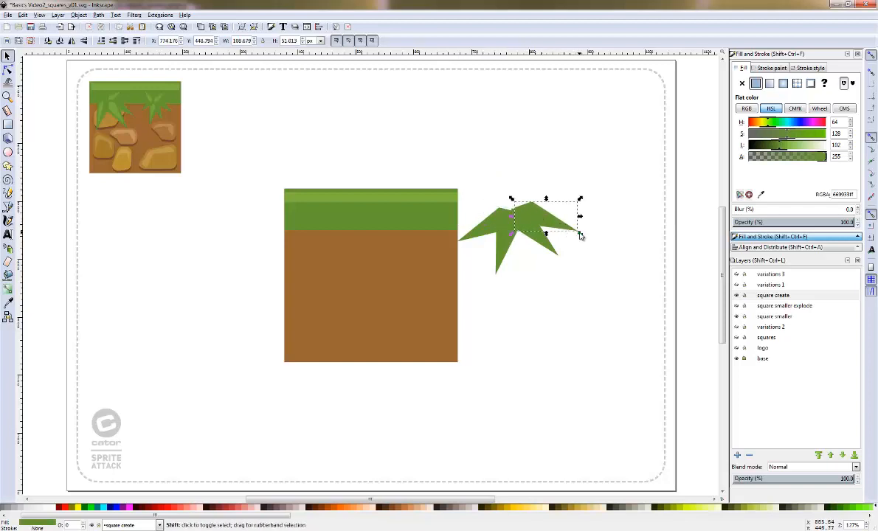
left_click_drag(580, 235, 572, 233)
Move all four blades onto the left part of the grass strip's lower edge and scale them down to about 160 px wide
left_click_drag(595, 190, 454, 282)
left_click_drag(536, 216, 344, 237)
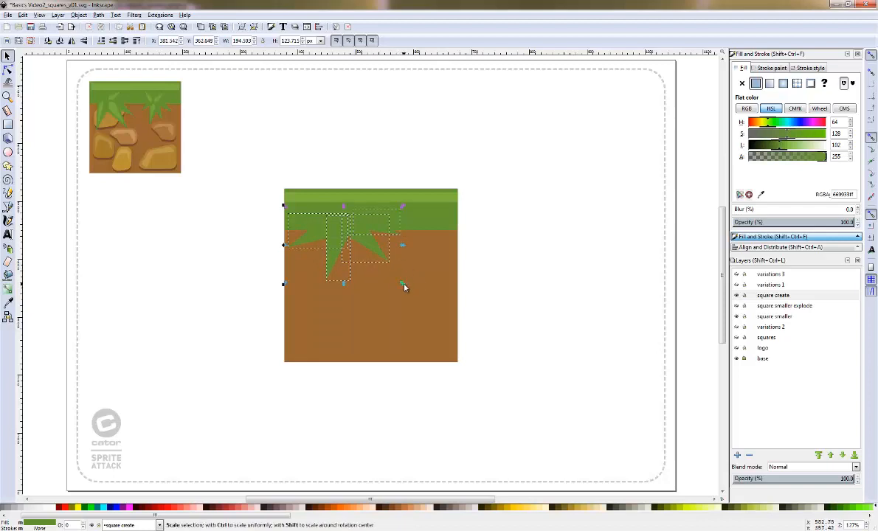
left_click_drag(403, 286, 393, 279)
left_click_drag(356, 236, 347, 236)
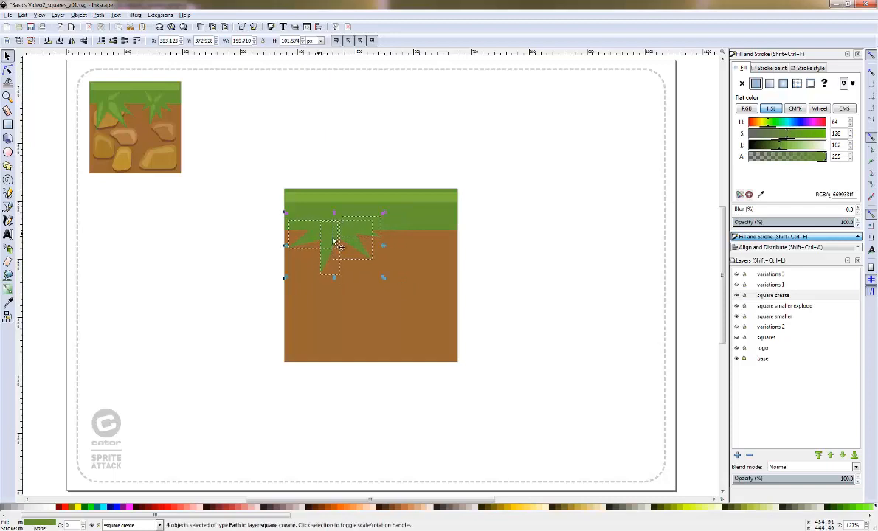
left_click(573, 257)
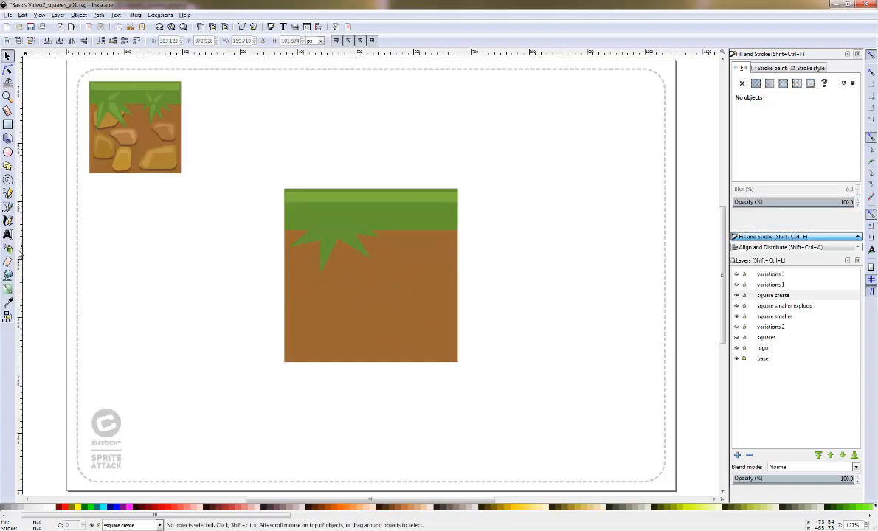
left_click(8, 96)
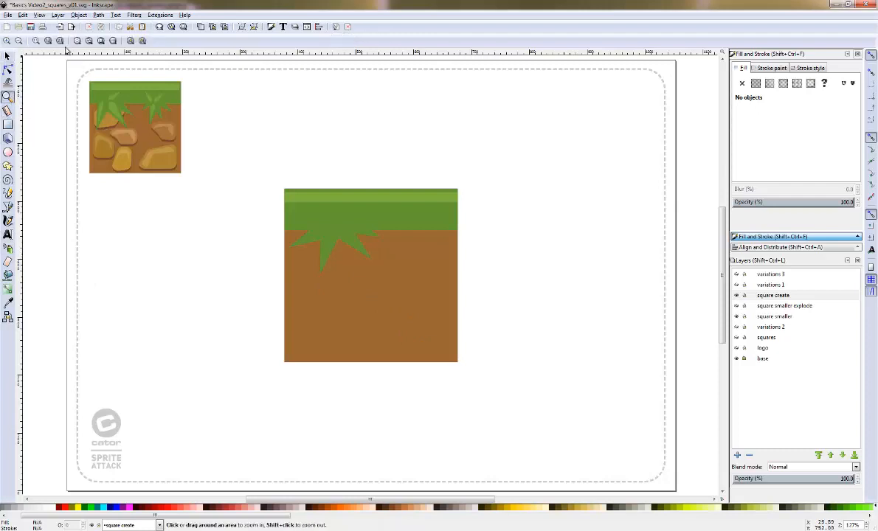
left_click(20, 42)
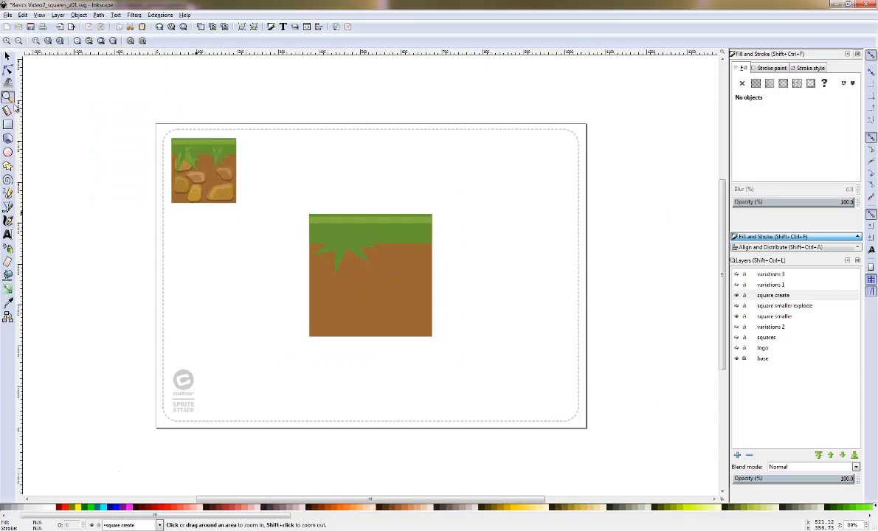
left_click(20, 42)
left_click(20, 41)
left_click(20, 41)
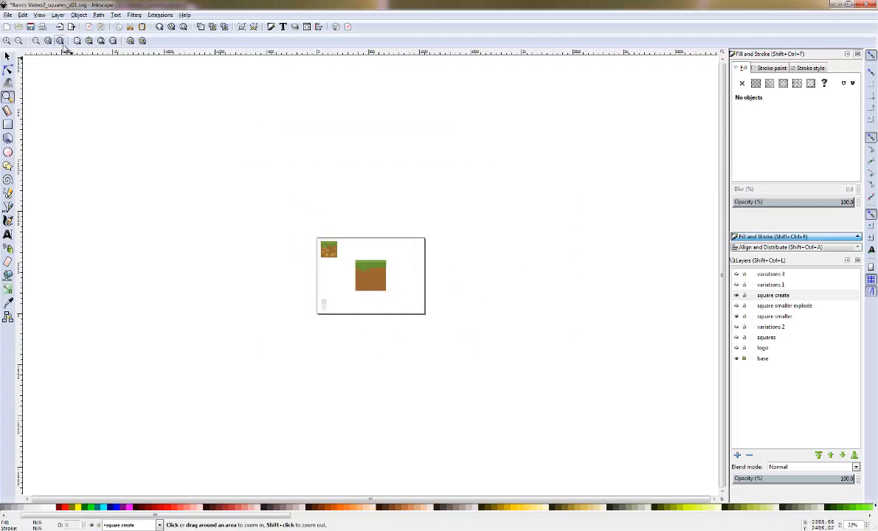
key("5")
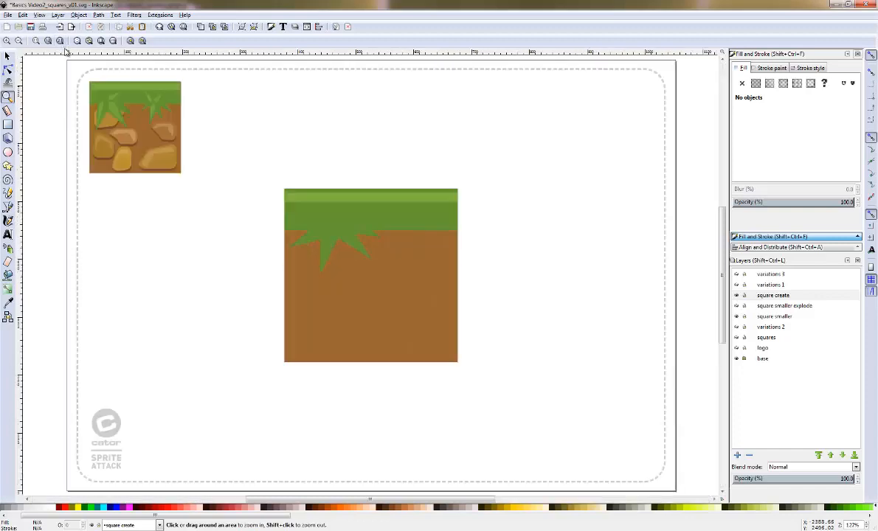
Duplicate a tuft blade and rotate the copies into a second, two-blade tuft at the right part of the grass strip's lower edge
left_click(8, 56)
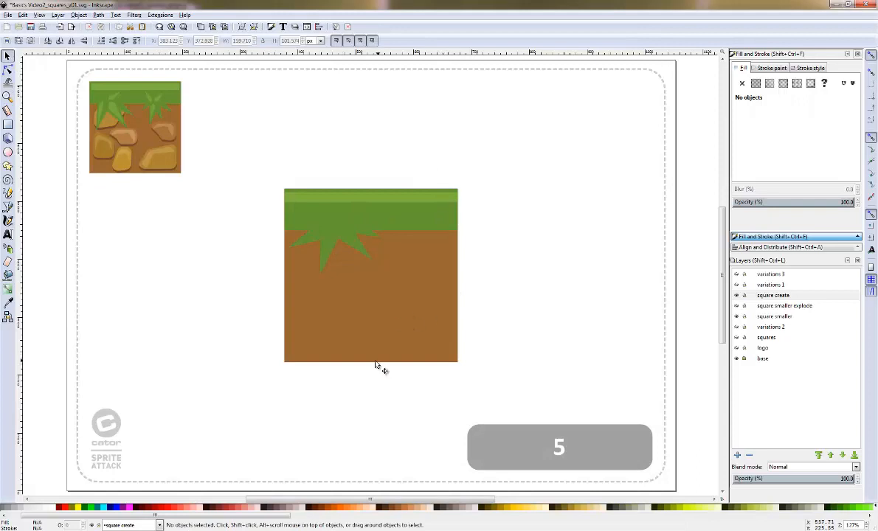
left_click(368, 241)
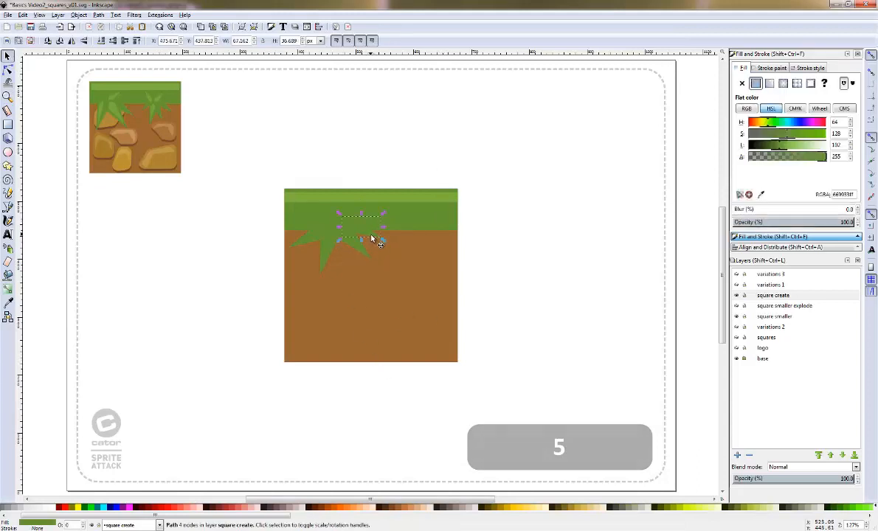
left_click_drag(369, 240, 436, 251)
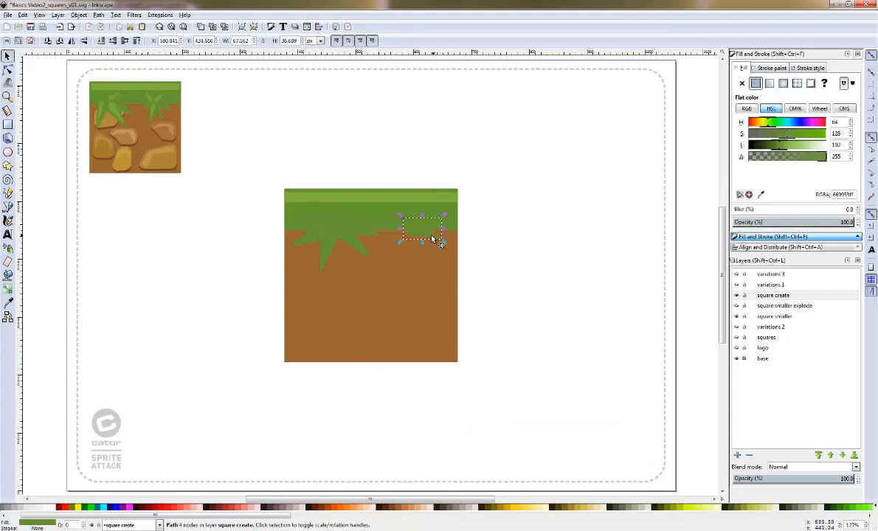
key("ctrl+bracketleft")
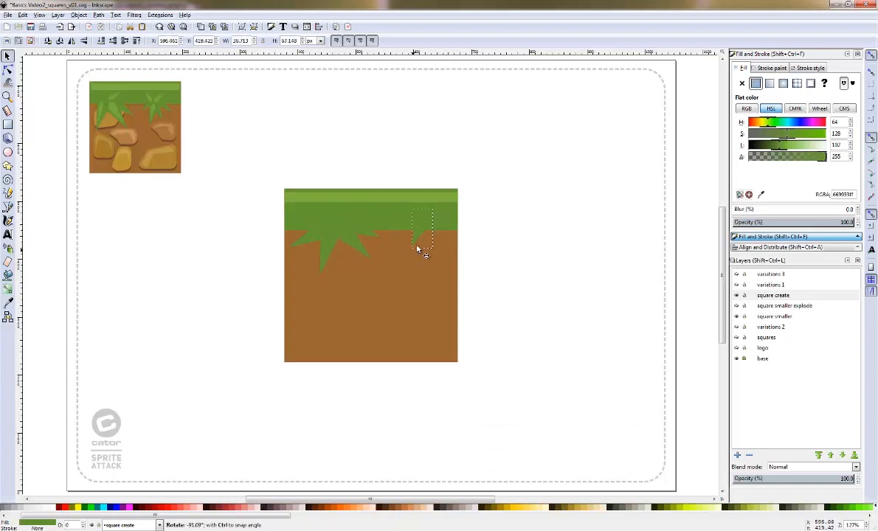
mouse_move(421, 237)
left_mouse_down()
mouse_move(409, 250)
mouse_move(439, 249)
mouse_move(433, 241)
left_mouse_up()
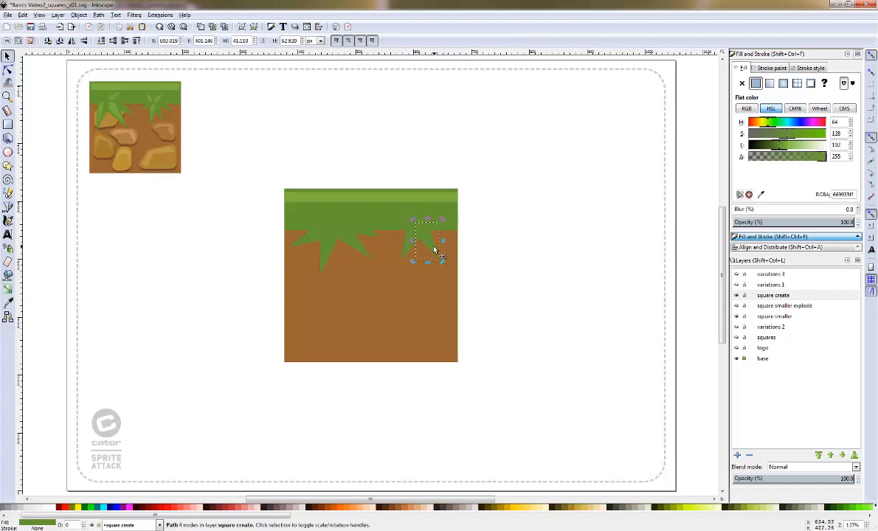
left_click(436, 249)
left_click_drag(443, 262, 432, 240)
Place a blade copy on the dirt, reposition its rotation centre, and rotate it until the tip points up
left_click_drag(432, 240, 421, 317)
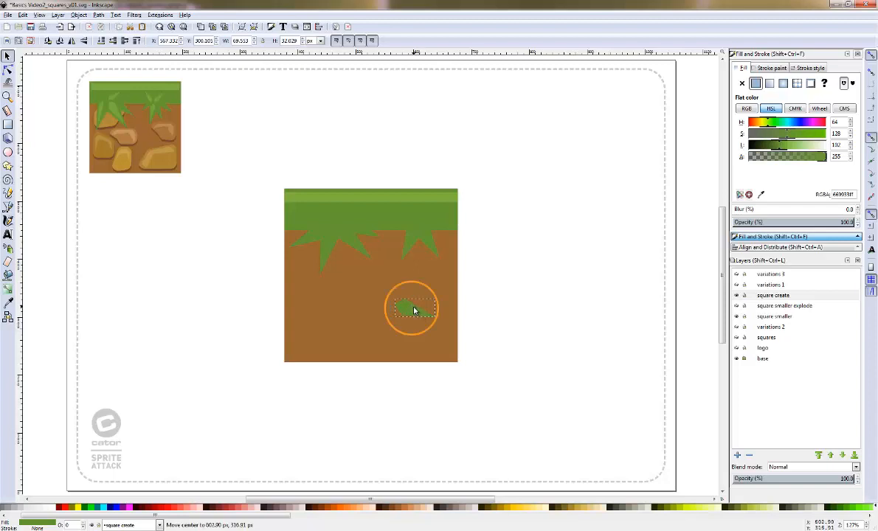
left_click_drag(409, 309, 410, 310)
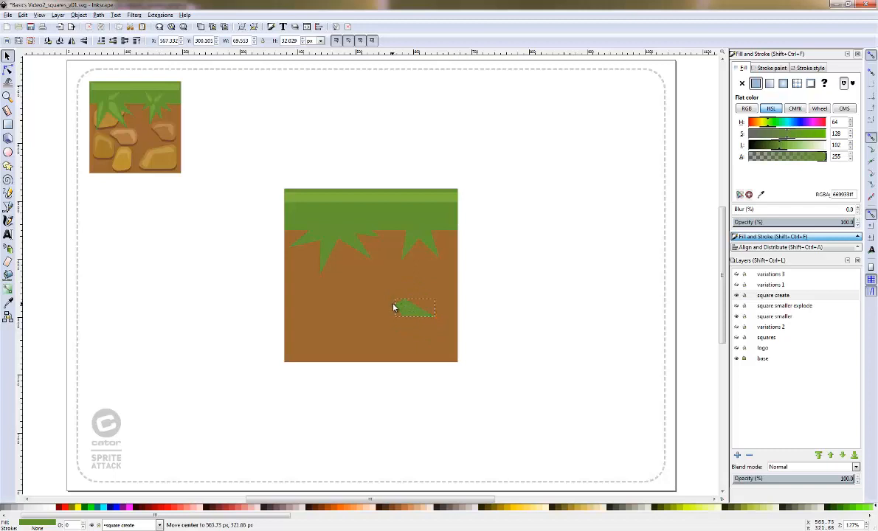
left_click_drag(393, 308, 393, 309)
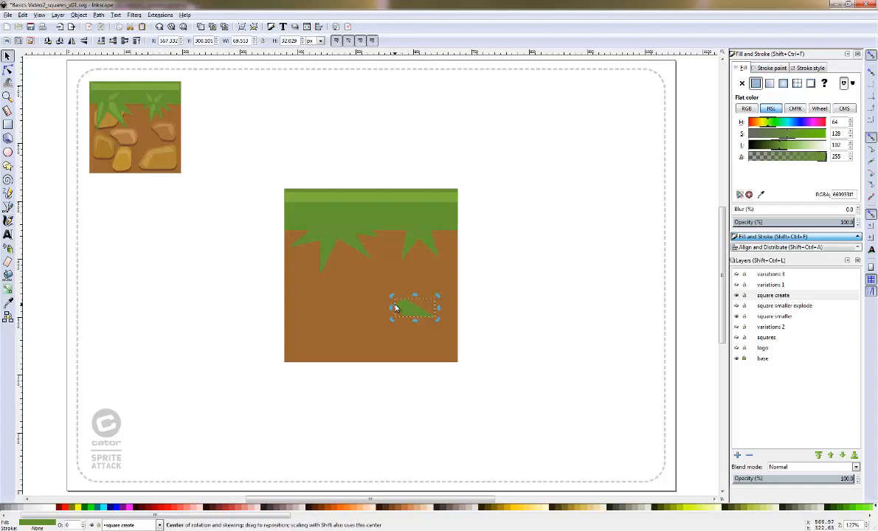
left_click_drag(395, 307, 413, 308)
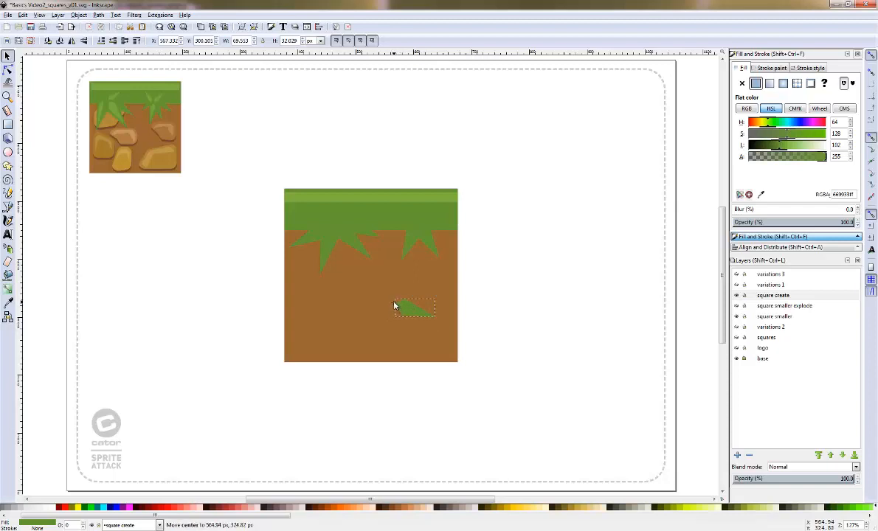
left_click_drag(395, 306, 389, 270)
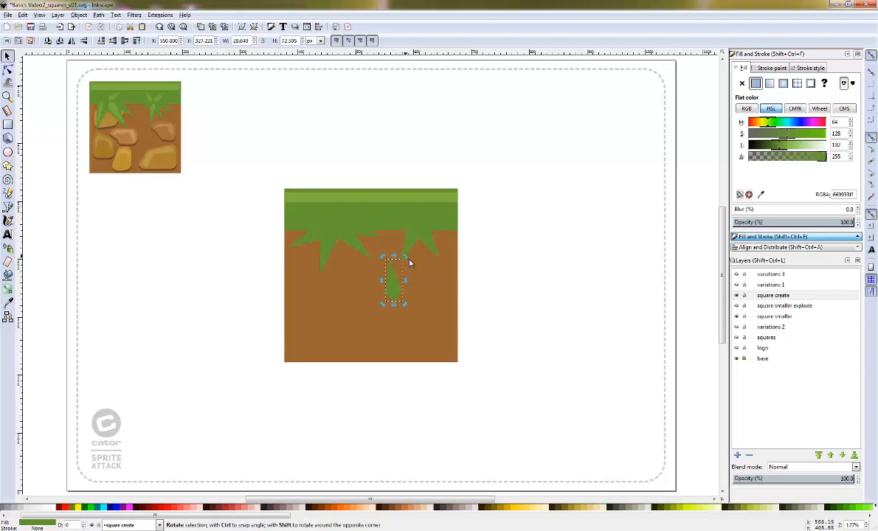
Rotate the blade copy onto the left blade of the right tuft and fill it with the sampled light green 78ab3b
left_click_drag(409, 260, 419, 221)
key("F7")
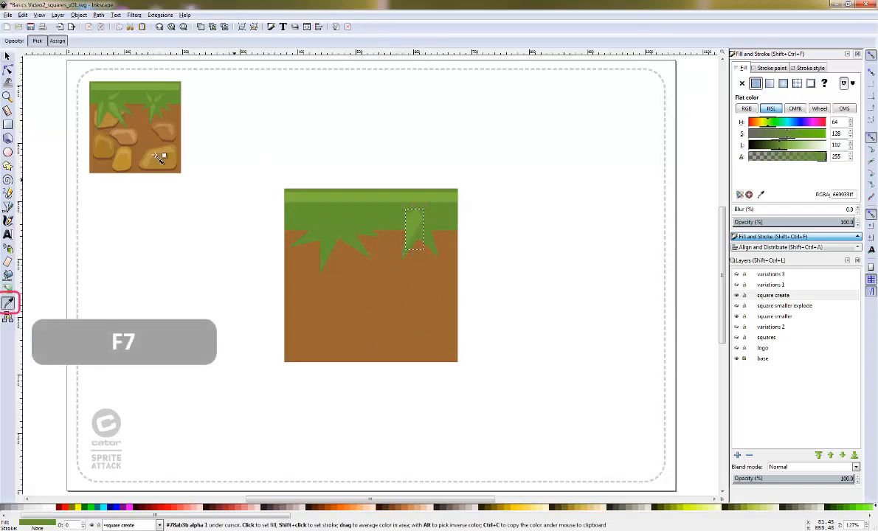
left_click(158, 156)
left_click(7, 56)
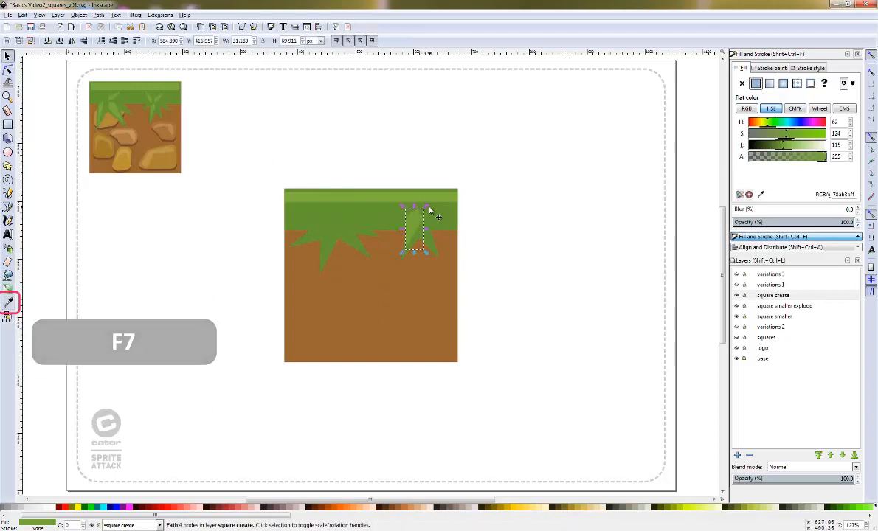
Place a copy of the light green highlight on the left tuft's longest blade, rotating and stretching it to fit
left_click_drag(426, 207, 307, 235)
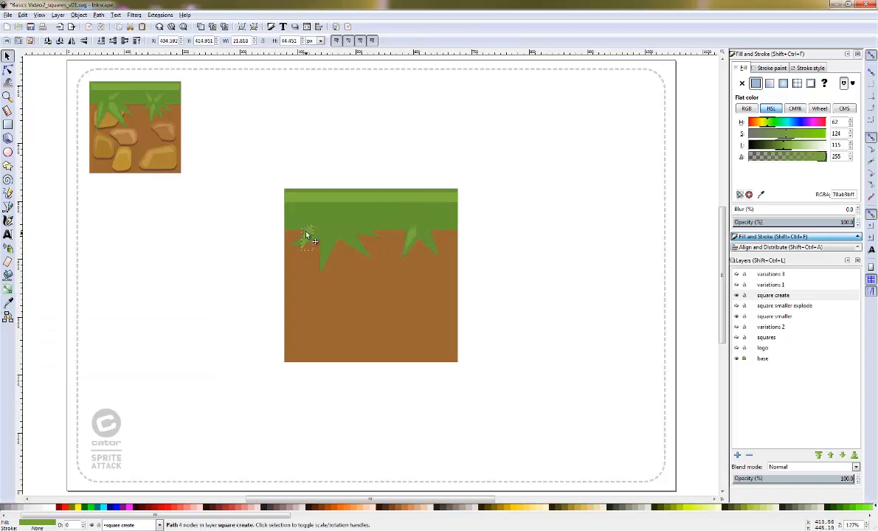
key("F2")
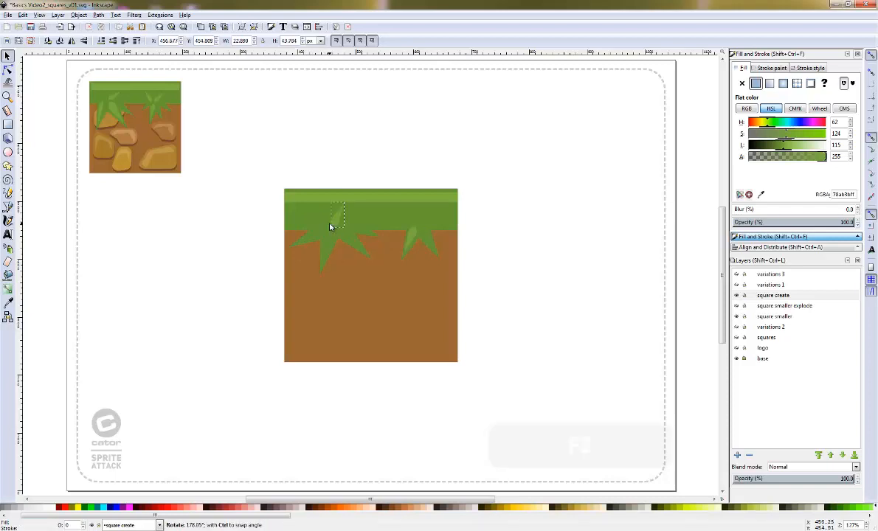
left_click_drag(366, 258, 472, 282)
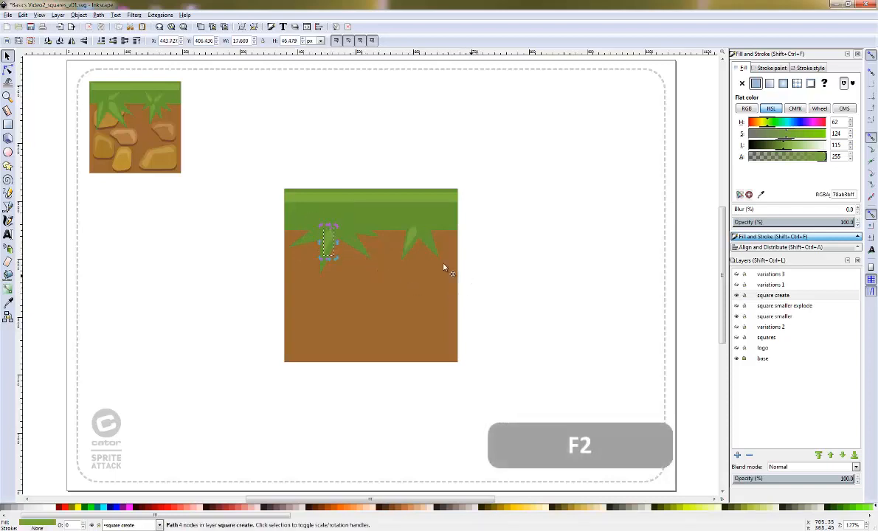
left_click(335, 233)
mouse_move(336, 227)
left_mouse_down()
mouse_move(352, 201)
mouse_move(338, 222)
left_mouse_up()
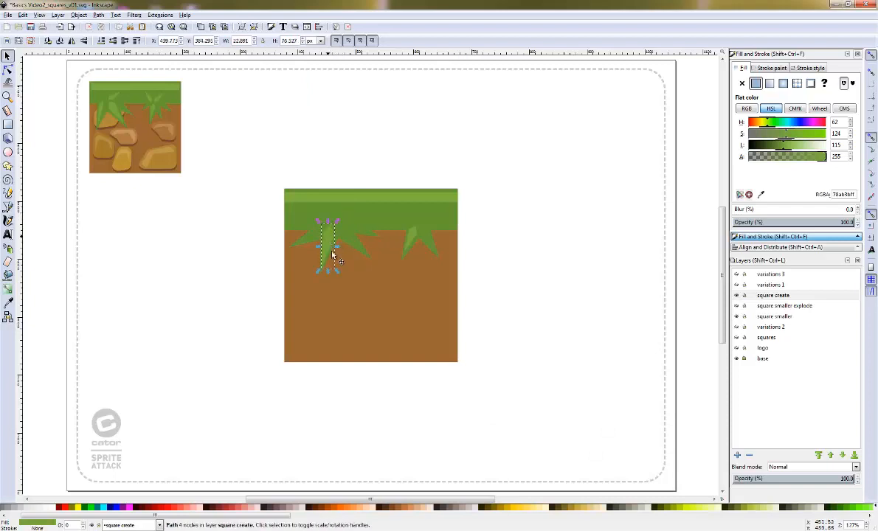
left_click_drag(329, 274, 326, 225)
Duplicate the highlight and rotate the copy to fit over the left tuft's outermost left blade
key("ctrl+d")
left_click(320, 232)
left_click_drag(320, 228, 319, 236)
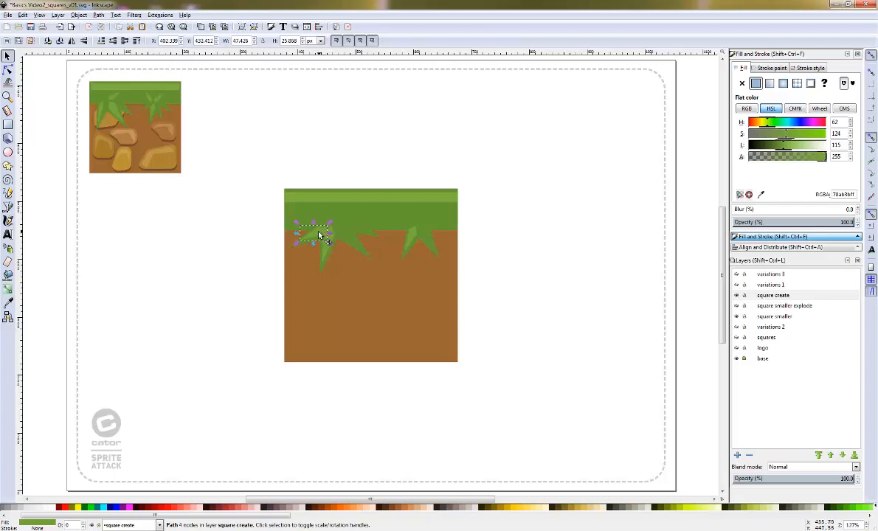
left_click_drag(319, 236, 421, 294)
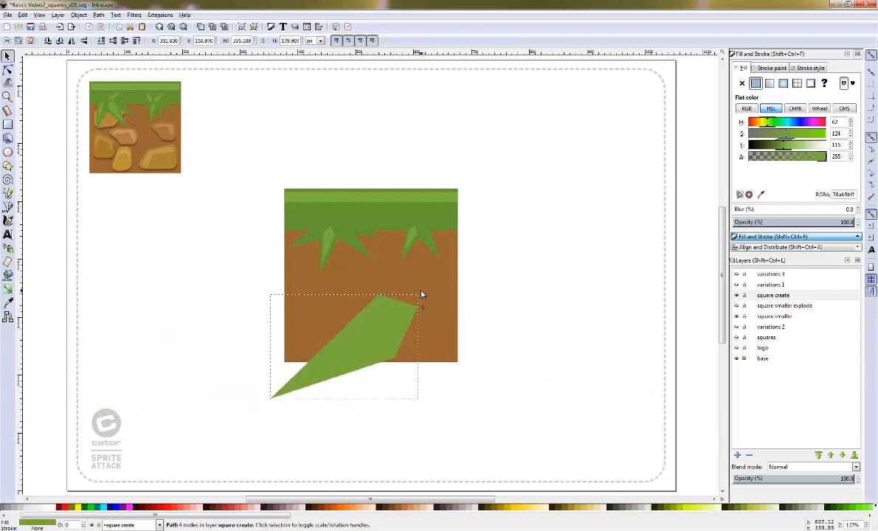
key("ctrl+z")
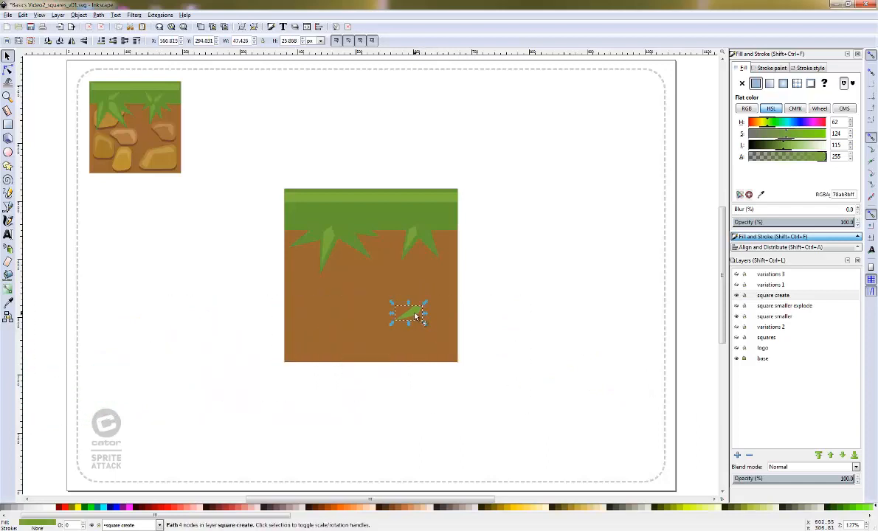
left_click(412, 313)
left_click(420, 309)
mouse_move(427, 303)
left_mouse_down()
mouse_move(445, 285)
mouse_move(450, 299)
mouse_move(444, 288)
mouse_move(439, 298)
mouse_move(457, 282)
mouse_move(414, 305)
mouse_move(387, 305)
mouse_move(427, 303)
mouse_move(424, 297)
mouse_move(383, 336)
mouse_move(445, 290)
mouse_move(426, 302)
left_mouse_up()
left_click(405, 308)
left_click(419, 315)
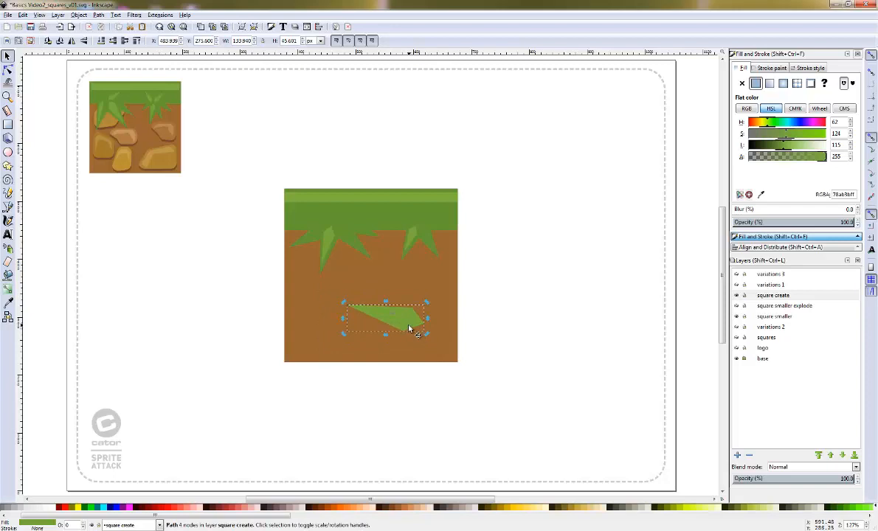
Delete the enlarged highlight copy, and rotate a duplicate of the longest blade's highlight over the left tuft's outermost left blade
key("Delete")
left_click(329, 237)
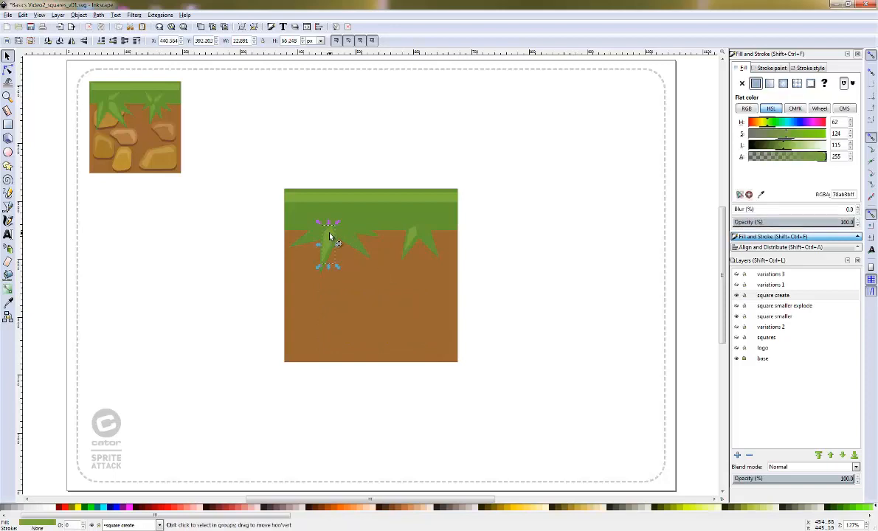
key("ctrl+d")
left_click(330, 233)
left_click_drag(337, 223, 319, 236)
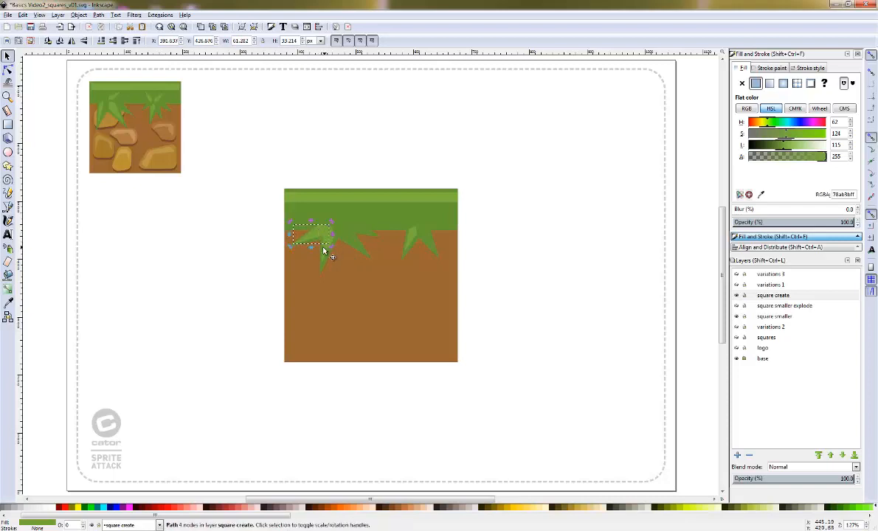
Duplicate the longest blade's highlight and rotate the copy onto the grass above the left tuft, pointing up and to the right
left_click(323, 252)
key("ctrl+d")
left_click(327, 245)
left_click_drag(337, 271, 390, 172)
left_click_drag(350, 220, 351, 223)
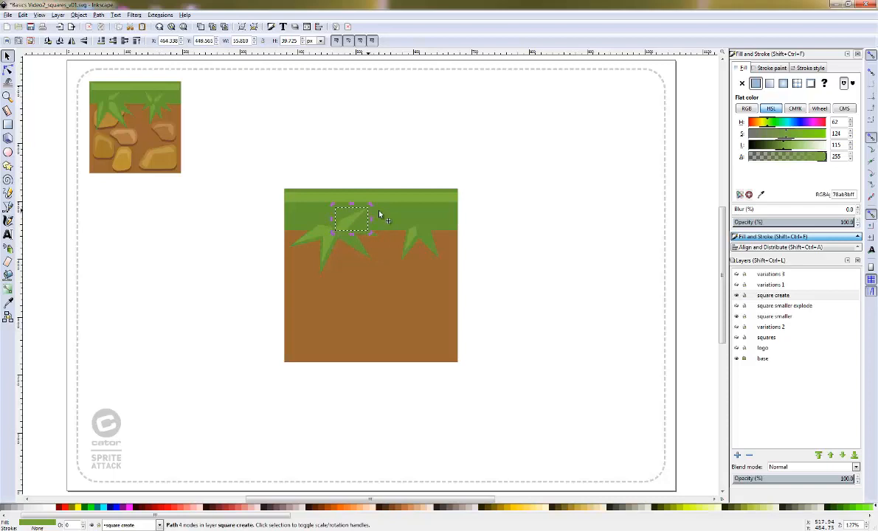
left_click(399, 178)
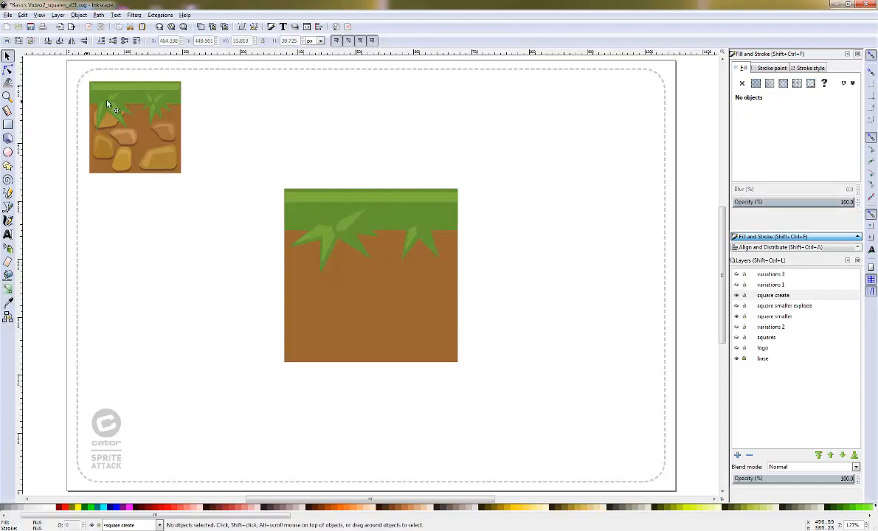
Draw a rectangle about 180 by 133 px beside the tile and round its corners strongly
key("F4")
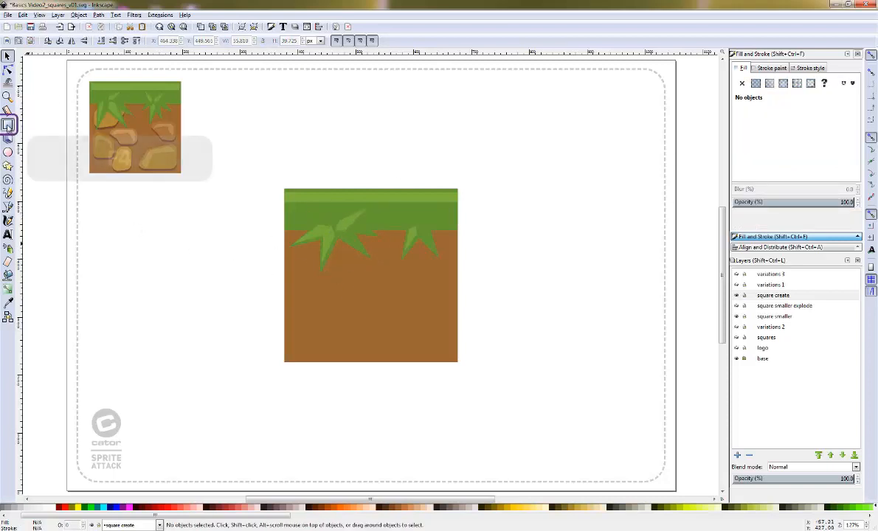
left_click_drag(487, 161, 591, 236)
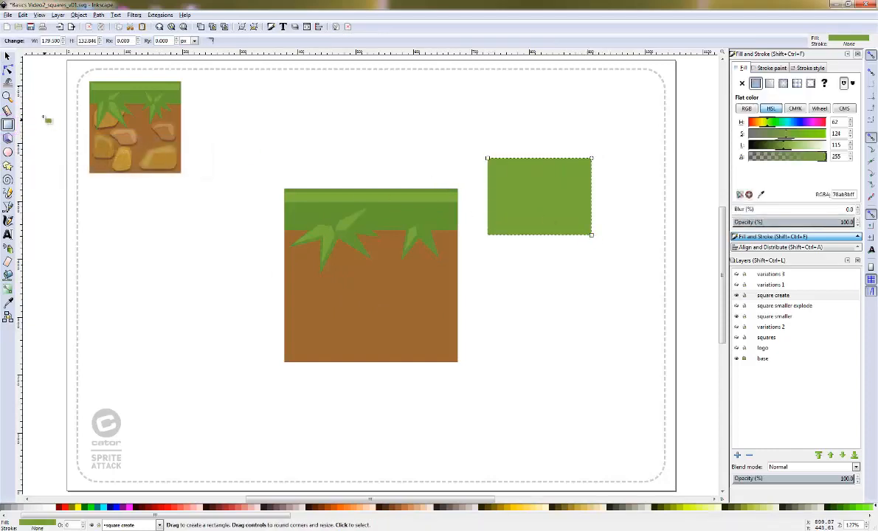
key("F2")
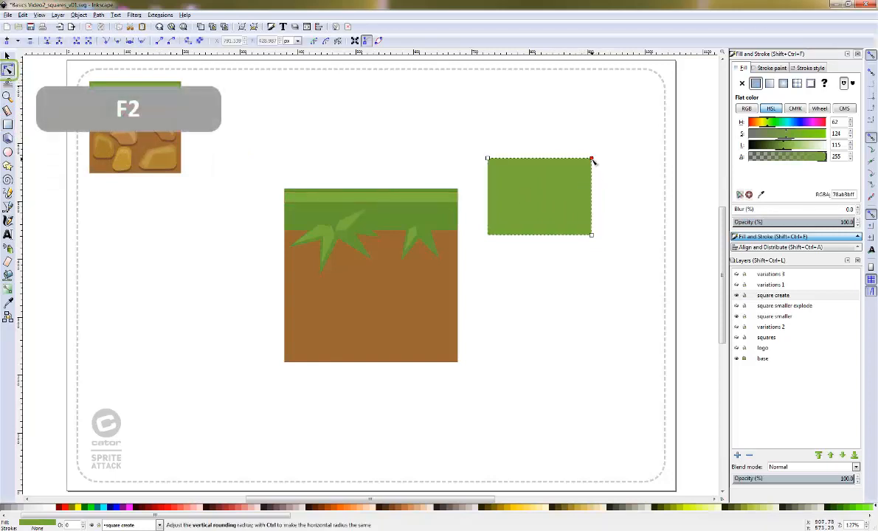
left_click_drag(591, 159, 600, 185)
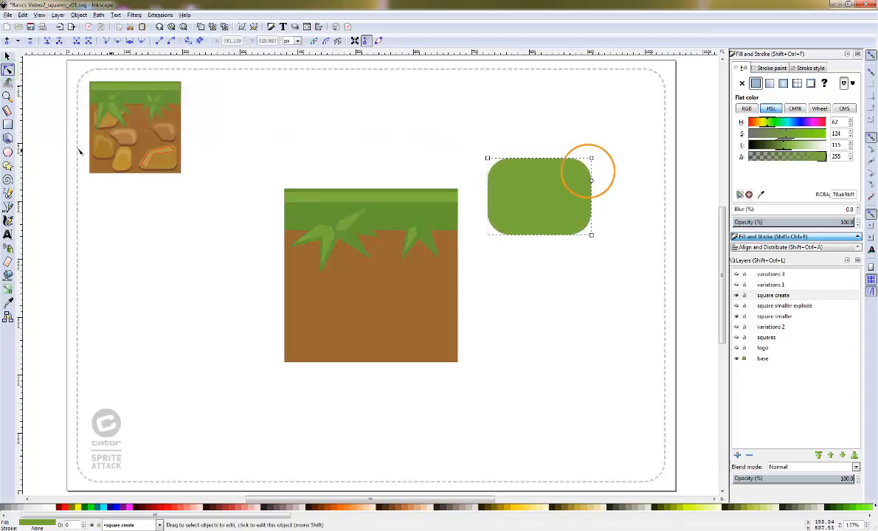
Sample a stone colour for the rounded rectangle, recolour it with olive brown a0892c from the palette, and place it on the dirt
left_click(8, 303)
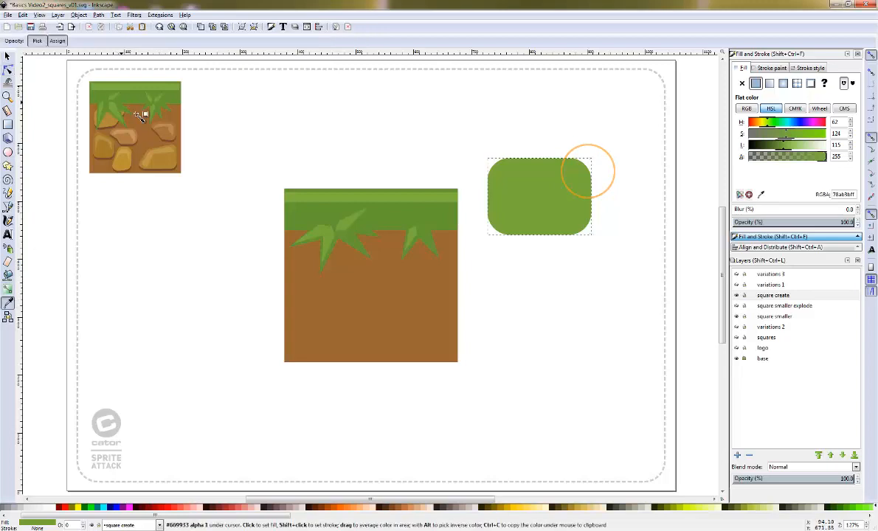
left_click(130, 127)
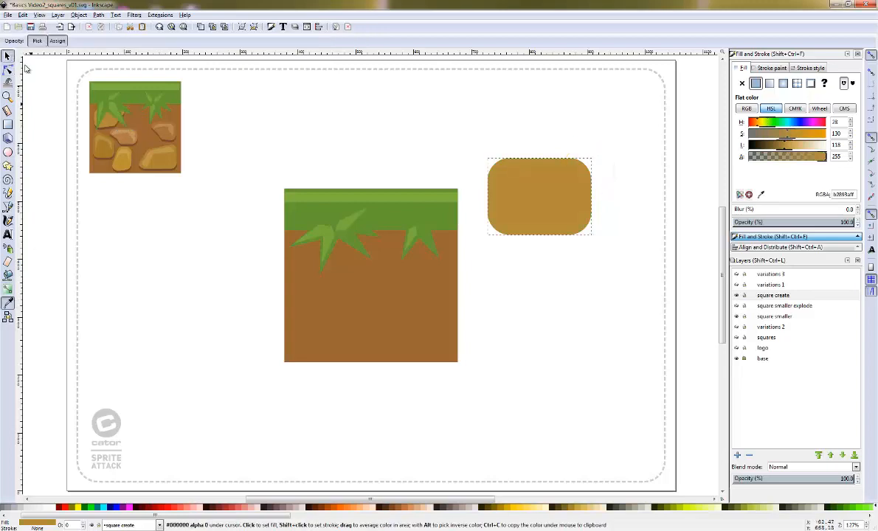
left_click(7, 56)
left_click(573, 507)
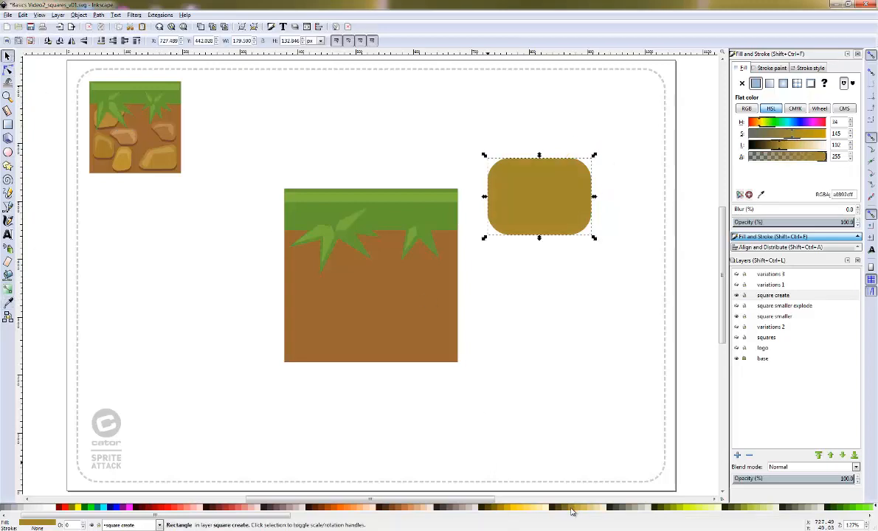
left_click_drag(530, 224, 404, 322)
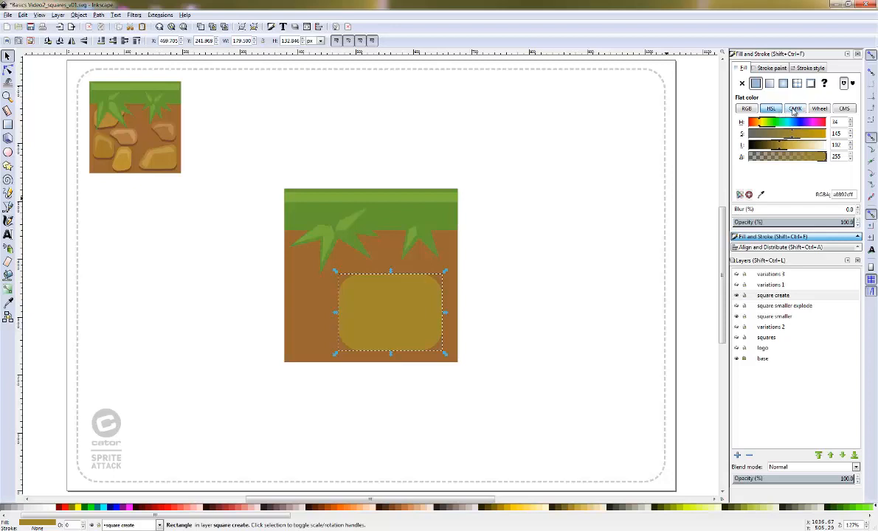
Adjust the rounded rectangle's fill to a warmer, lighter brown, with the green channel at 115 and the lightness at 109
left_click(745, 108)
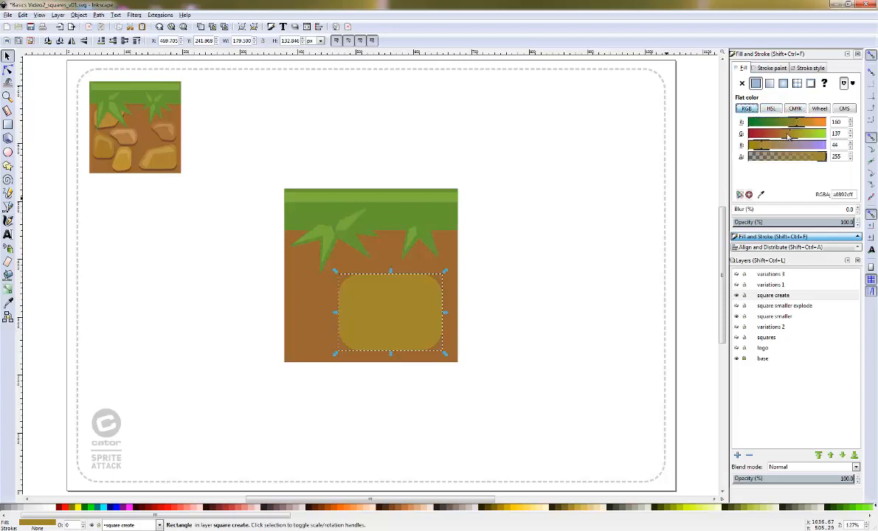
left_click_drag(786, 137, 789, 137)
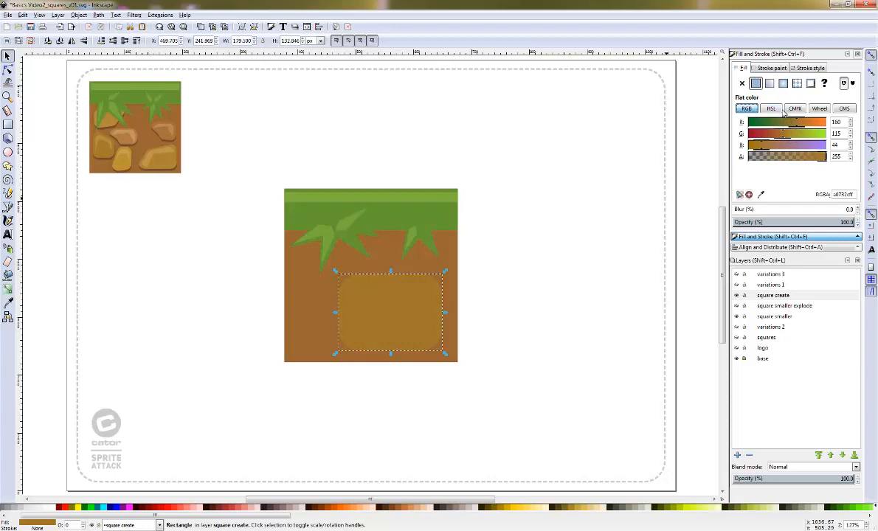
left_click(779, 109)
left_click_drag(781, 148, 783, 147)
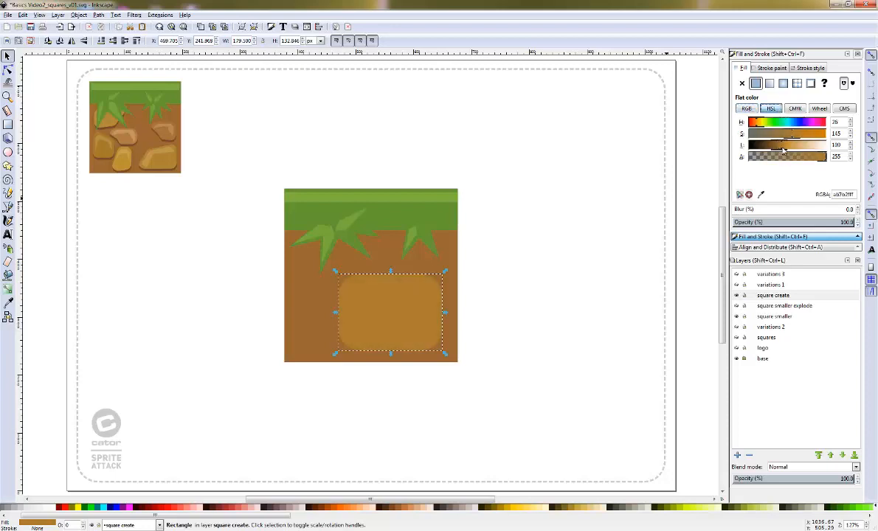
left_click(488, 270)
Move the rounded rectangle below the left grass tuft and convert it to a path
left_click_drag(401, 323, 341, 302)
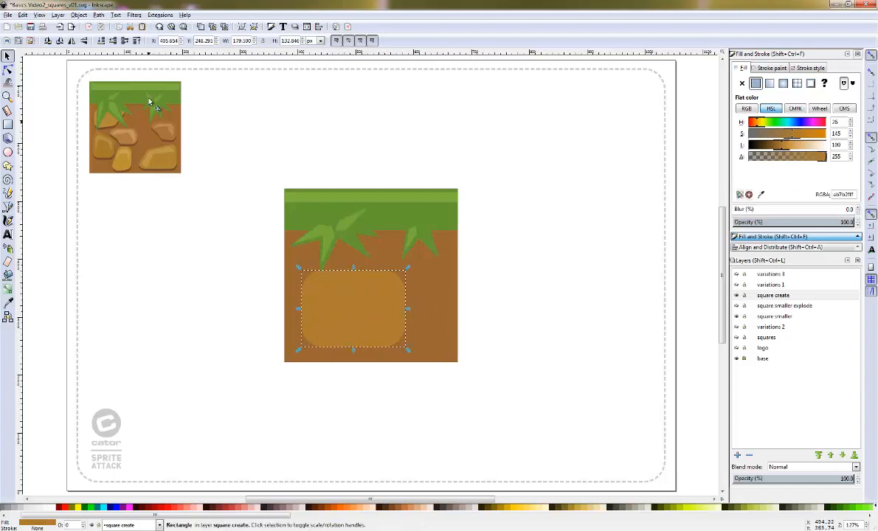
left_click(79, 16)
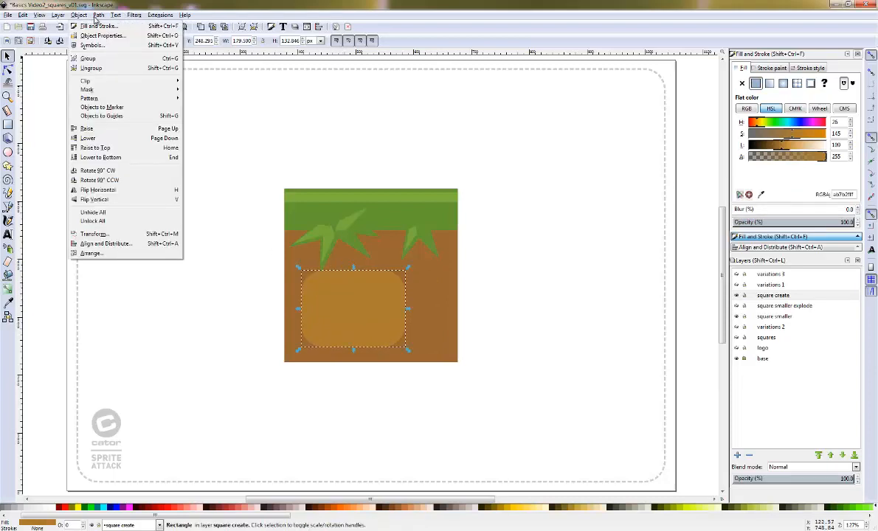
mouse_move(98, 16)
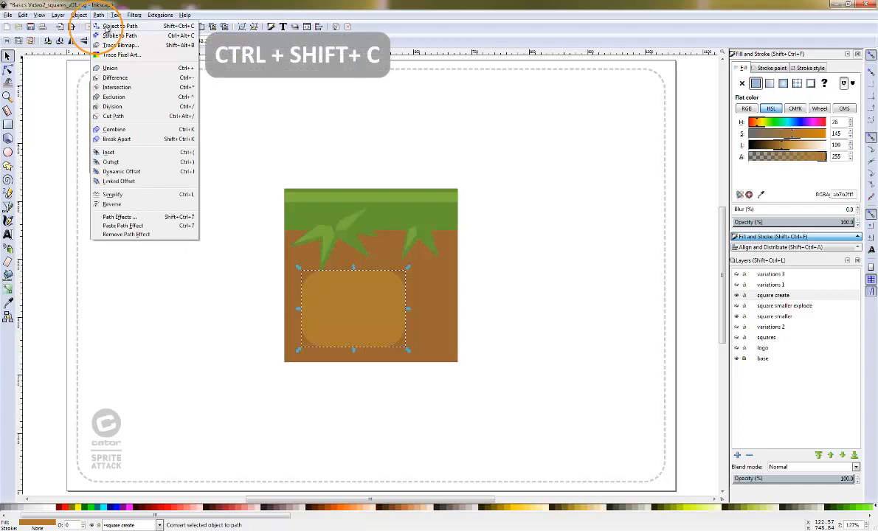
left_click(113, 27)
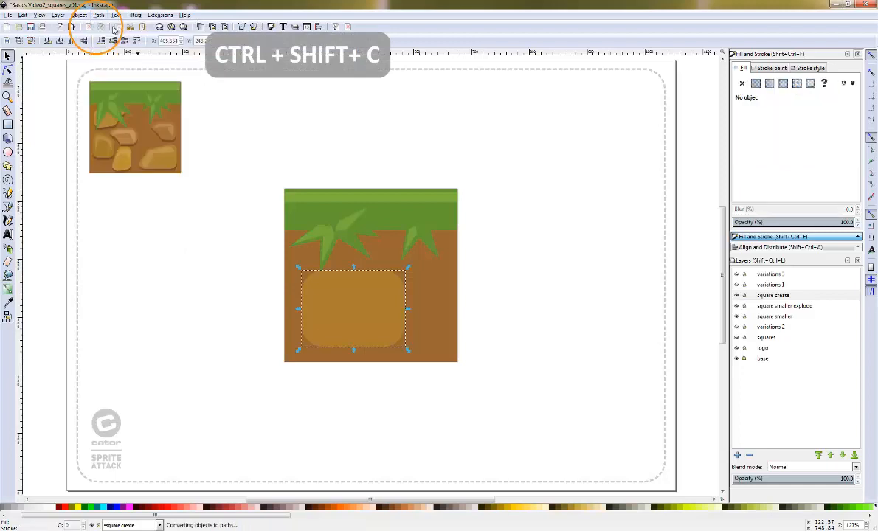
Reshape the path into an irregular stone by moving its lower-right and upper-left corner nodes inward
key("n")
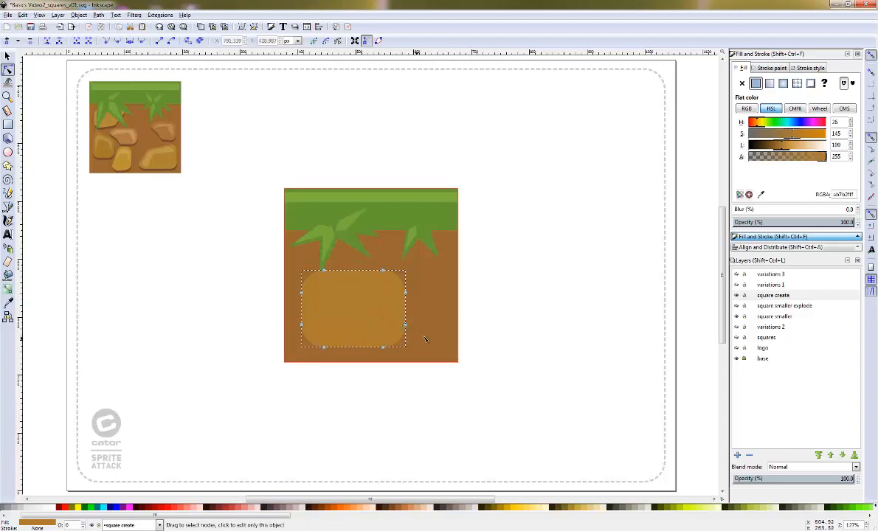
left_click_drag(385, 314, 433, 386)
mouse_move(371, 375)
left_mouse_down()
mouse_move(411, 311)
mouse_move(405, 329)
mouse_move(385, 325)
mouse_move(397, 322)
left_mouse_up()
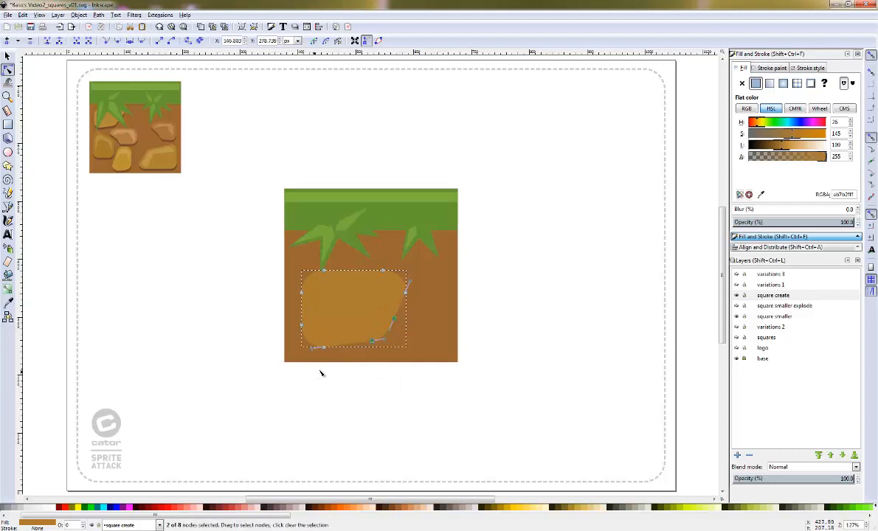
mouse_move(268, 260)
left_mouse_down()
mouse_move(332, 314)
mouse_move(324, 275)
mouse_move(309, 275)
mouse_move(339, 310)
left_mouse_up()
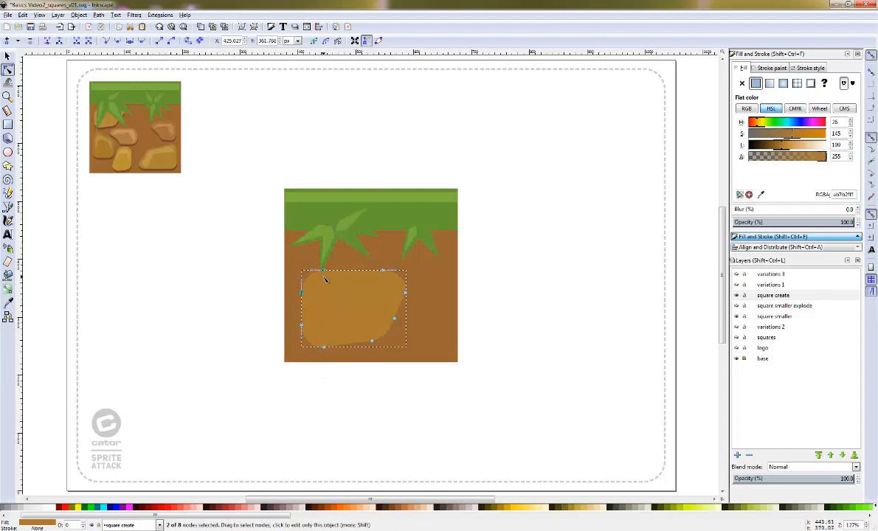
mouse_move(324, 271)
left_mouse_down()
mouse_move(297, 273)
mouse_move(319, 268)
mouse_move(298, 270)
mouse_move(332, 285)
left_mouse_up()
Scale the stone down to about 131 by 98 px and position it under the left grass tuft
left_click(7, 56)
left_click_drag(399, 244, 388, 249)
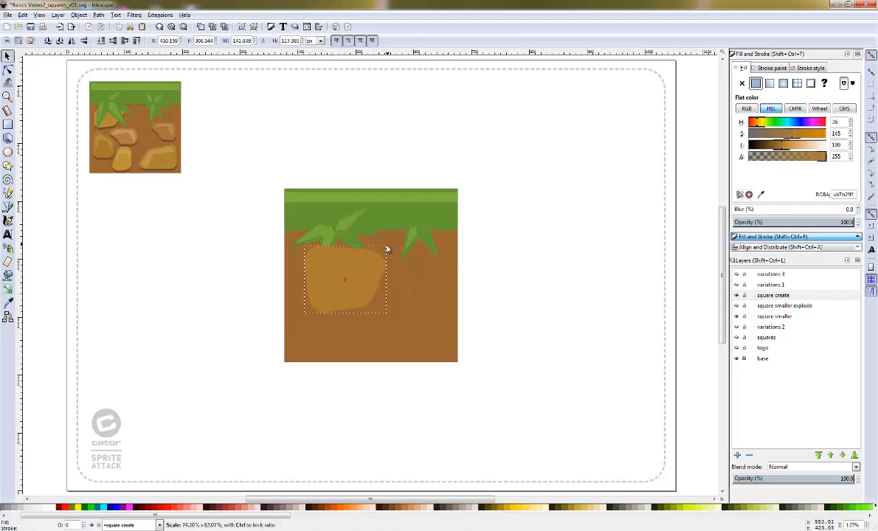
left_click_drag(355, 302, 330, 297)
left_click_drag(331, 259, 373, 235)
left_click_drag(337, 264, 337, 269)
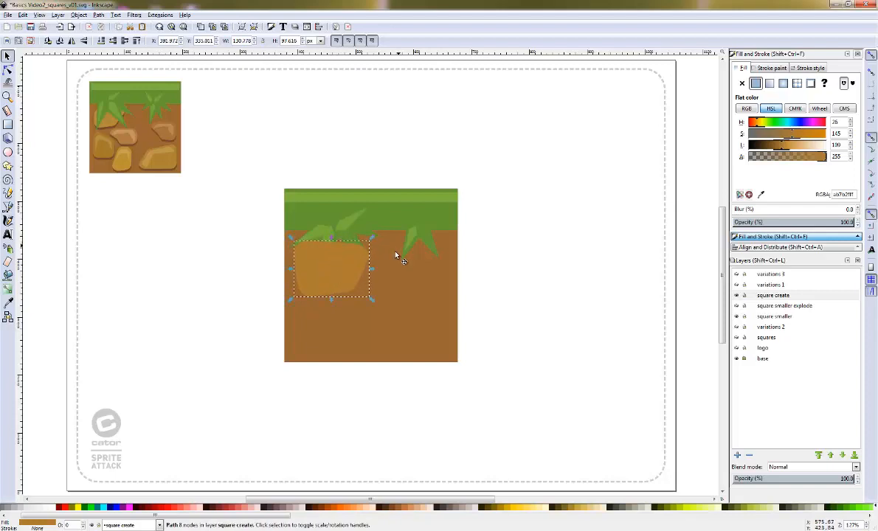
left_click_drag(337, 260, 339, 257)
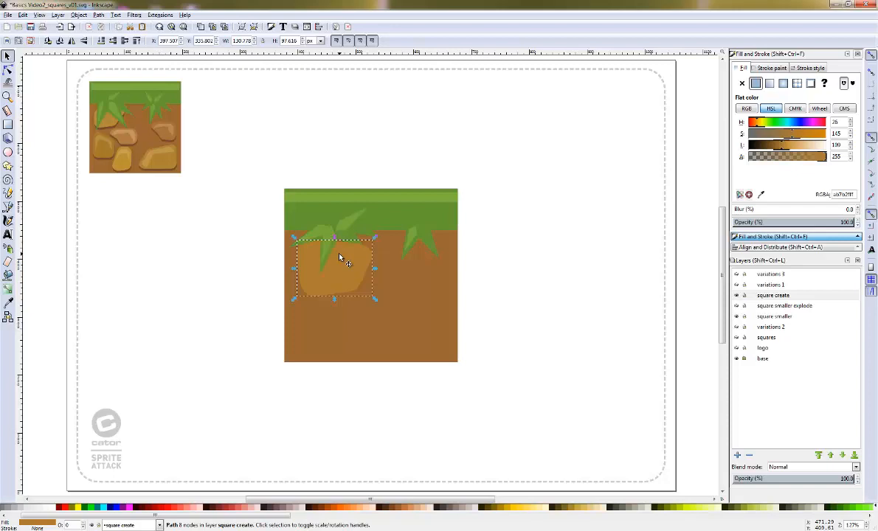
Lower the stone in the stacking order so it sits behind the left tuft's blades but in front of the dirt
key("Page_Down")
key("Page_Down")
key("Page_Down")
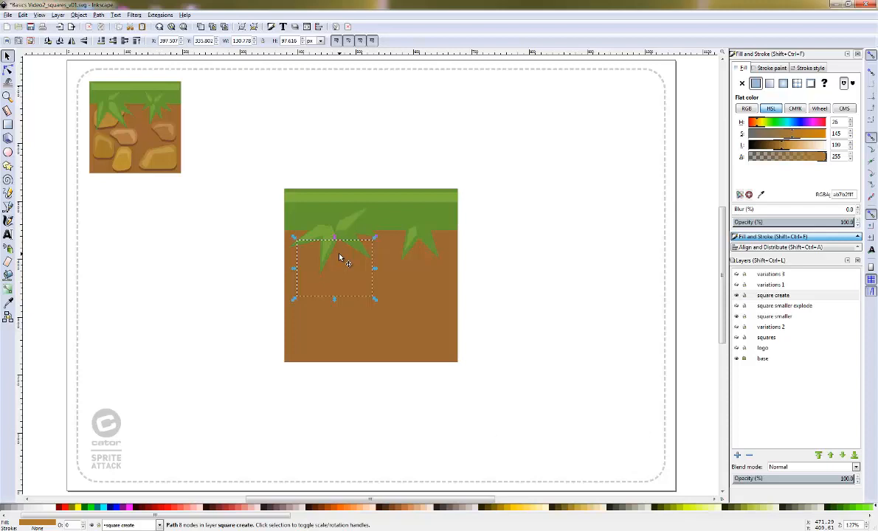
key("Page_Up")
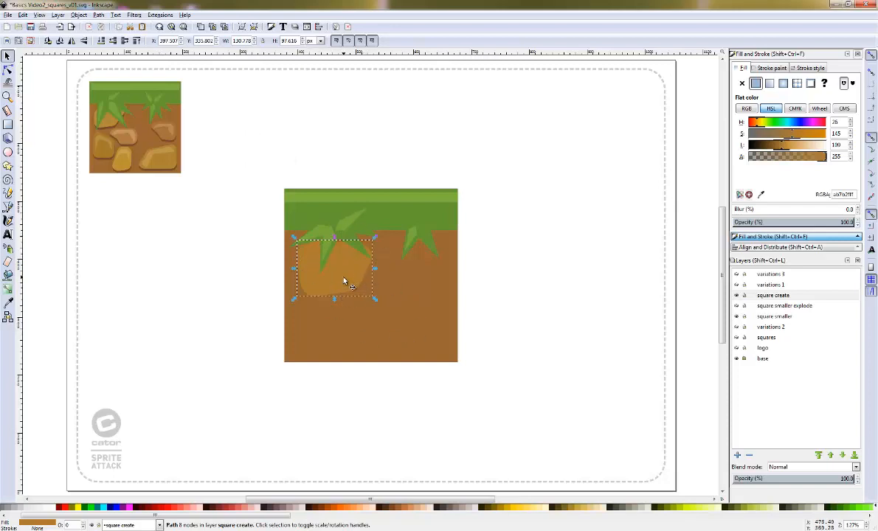
Duplicate the stone into the dirt's lower-left corner, then shrink and rotate the copy to about 84 by 93 px
key("ctrl")
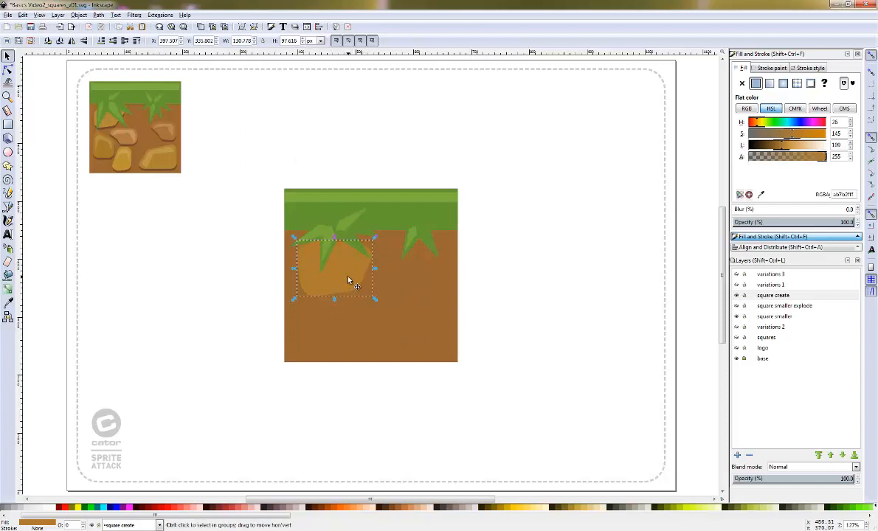
key("ctrl+d")
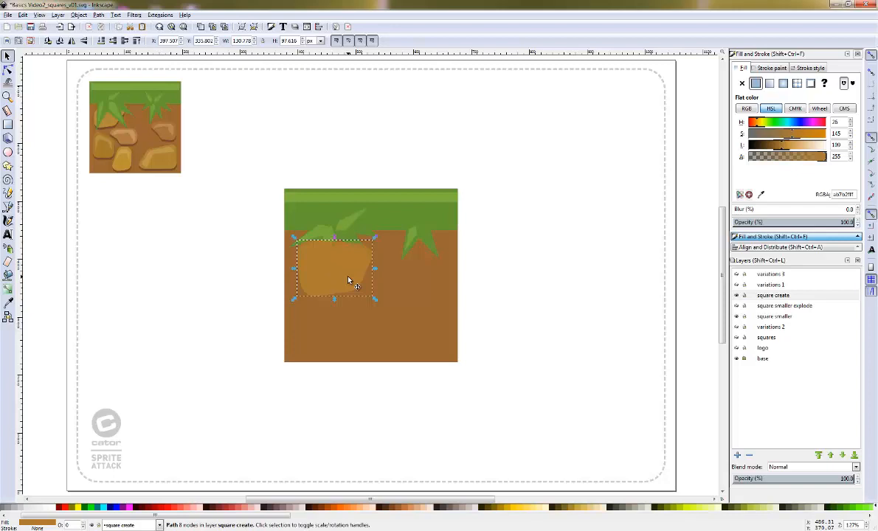
left_click_drag(348, 275, 341, 323)
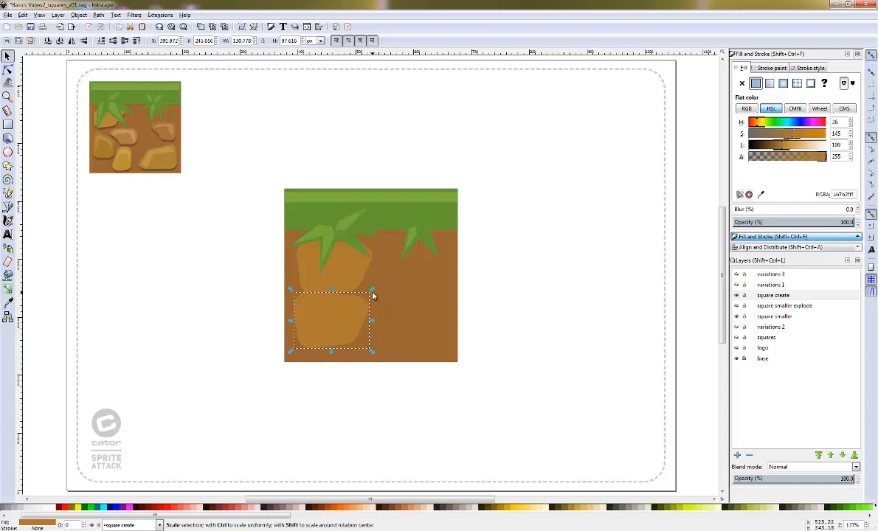
left_click_drag(372, 291, 350, 297)
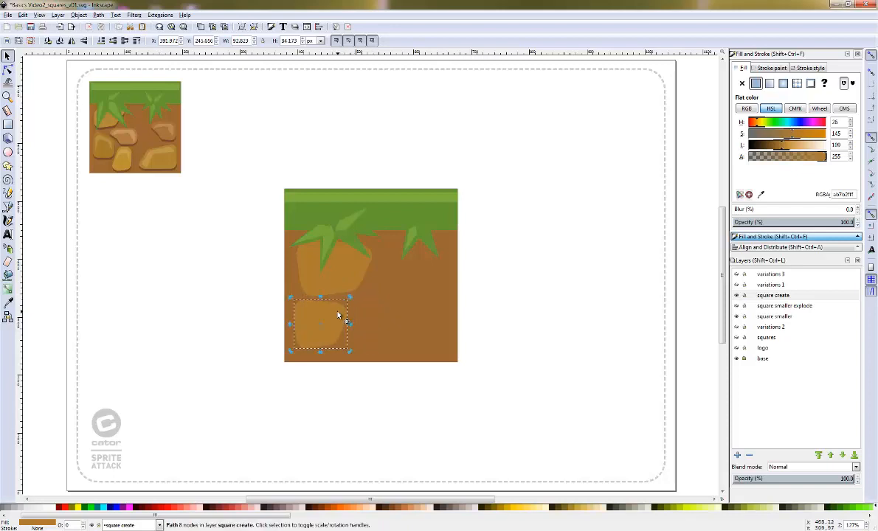
left_click(345, 345)
left_click_drag(349, 352, 346, 298)
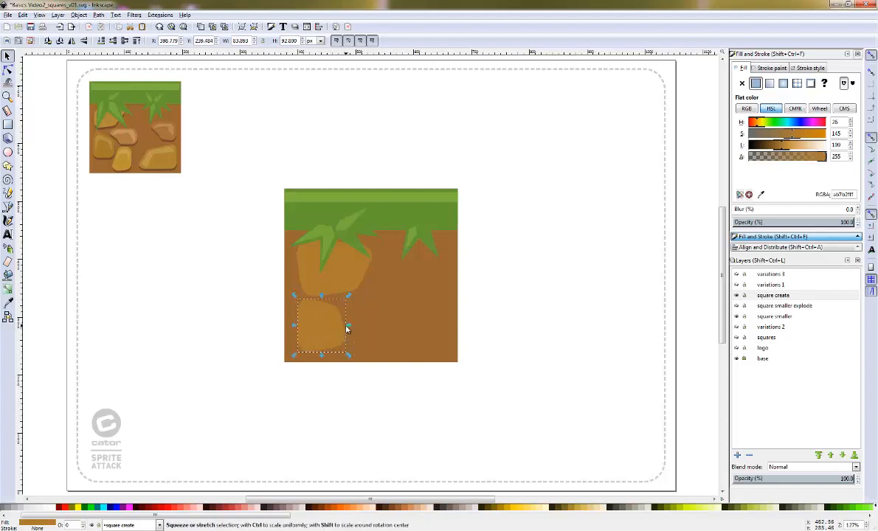
Shrink the lower-left stone to about 62 by 74 px and place a rotated duplicate of about 74 by 62 px just to its right
left_click_drag(348, 326, 339, 326)
left_click_drag(316, 354, 391, 349)
key("ctrl+d")
left_click(360, 320)
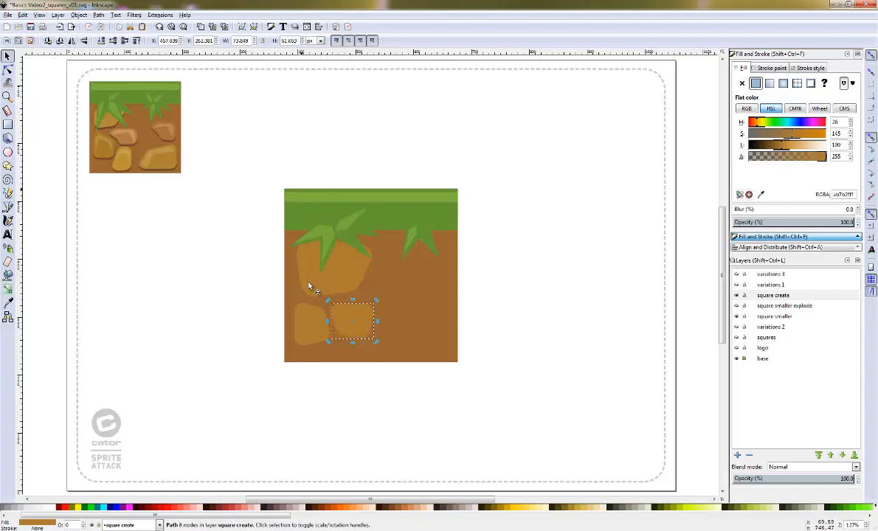
left_click_drag(358, 310, 356, 308)
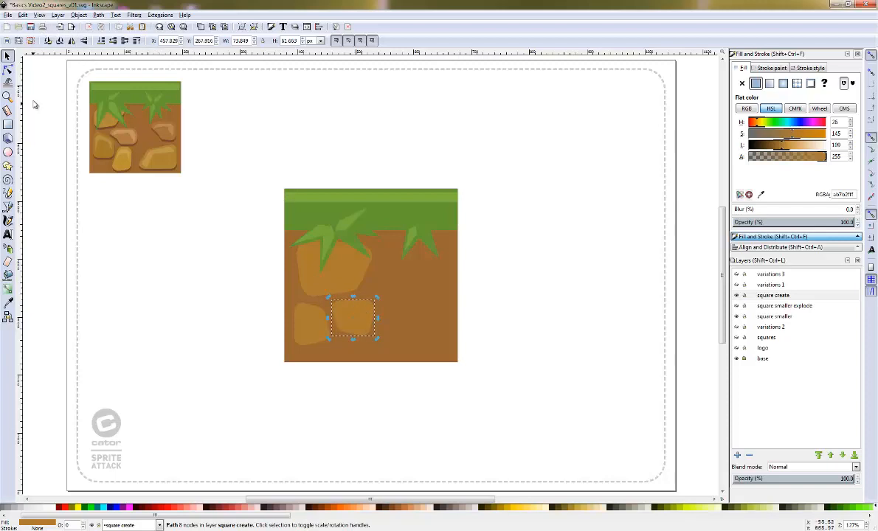
Reshape the new stone by moving its right-side and lower nodes outward, widening it to about 106 by 74 px
left_click(8, 68)
left_click_drag(319, 349, 351, 339)
key("F2")
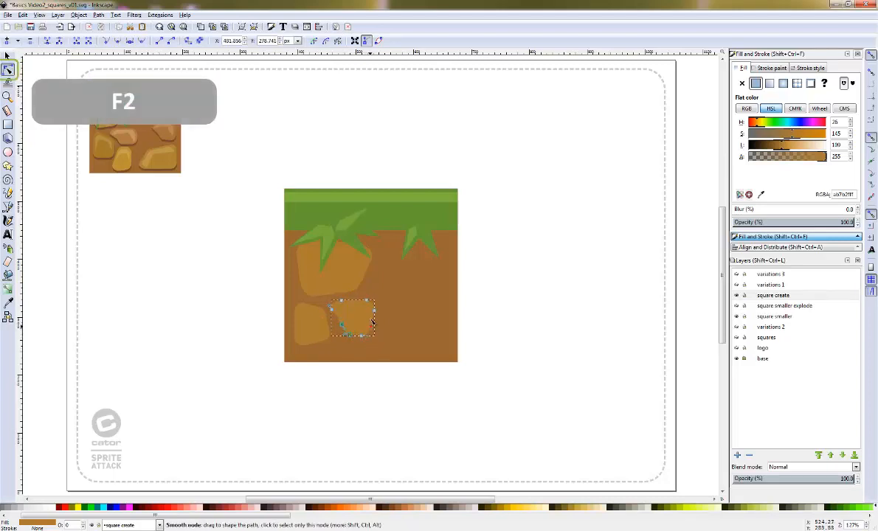
left_click_drag(400, 289, 336, 330)
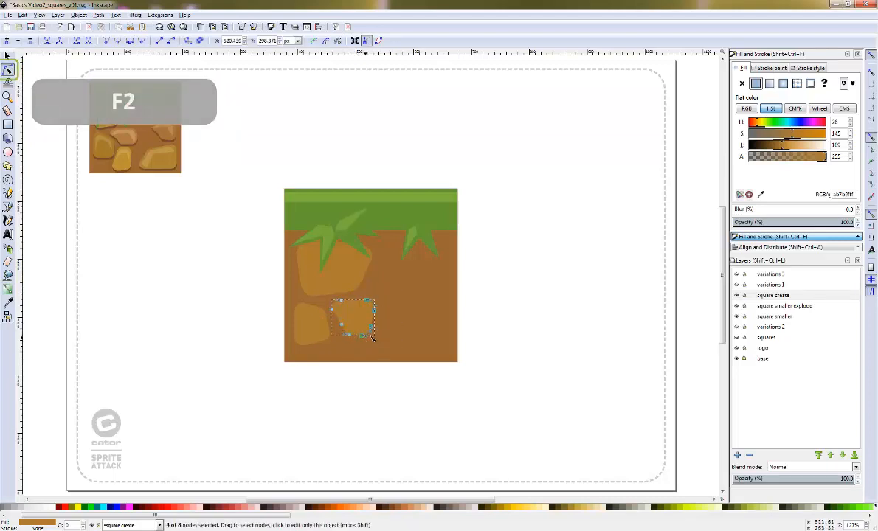
left_click_drag(389, 334, 371, 346)
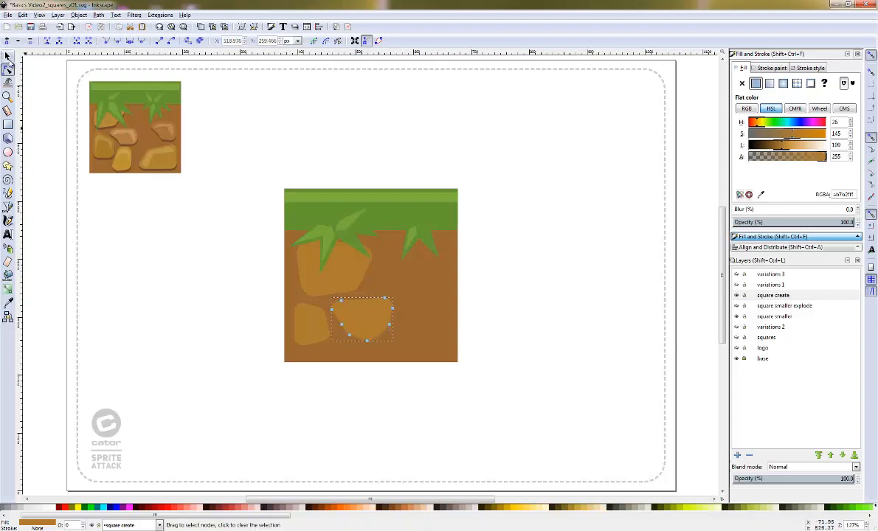
left_click(8, 57)
left_click_drag(450, 382, 382, 346)
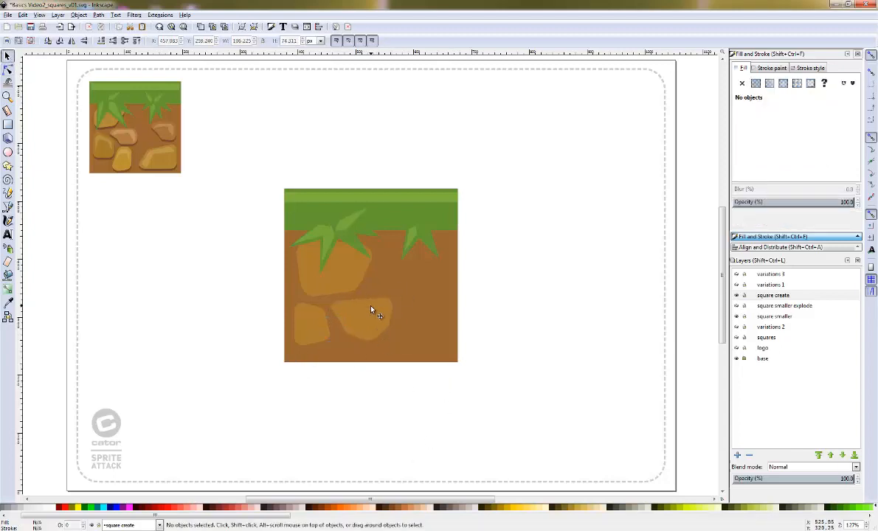
Place an upside-down duplicate of the lower-middle stone below the right grass tuft and scale it to about 86 by 58 px
left_click(371, 310)
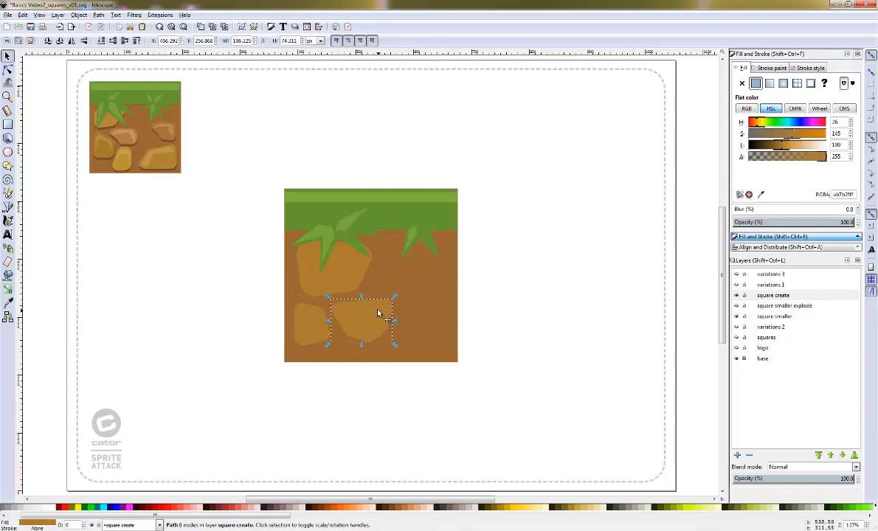
left_click_drag(377, 313, 425, 270)
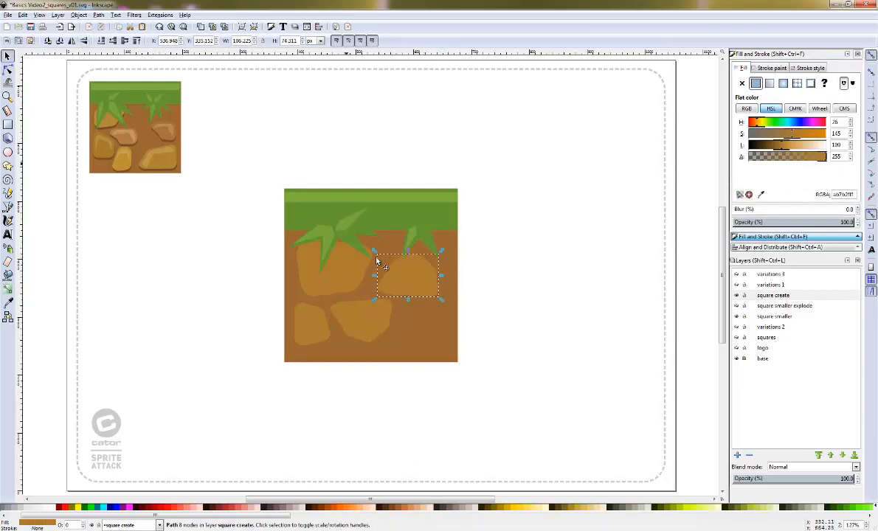
left_click_drag(427, 283, 447, 260)
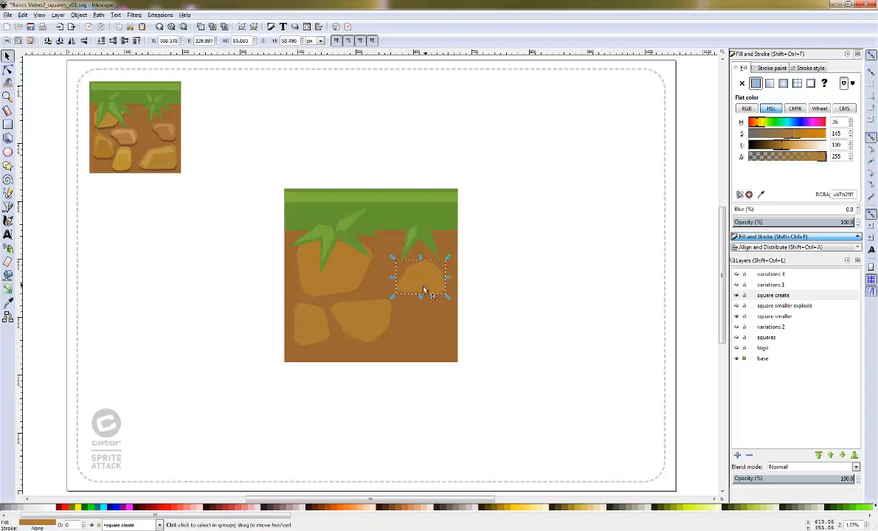
Duplicate the large stone, rotate the copy into the dirt's lower-right corner, and scale it to about 117 by 76 px
left_click(353, 272)
key("ctrl+d")
left_click_drag(354, 260, 407, 380)
left_click(458, 332)
left_click_drag(474, 337, 442, 337)
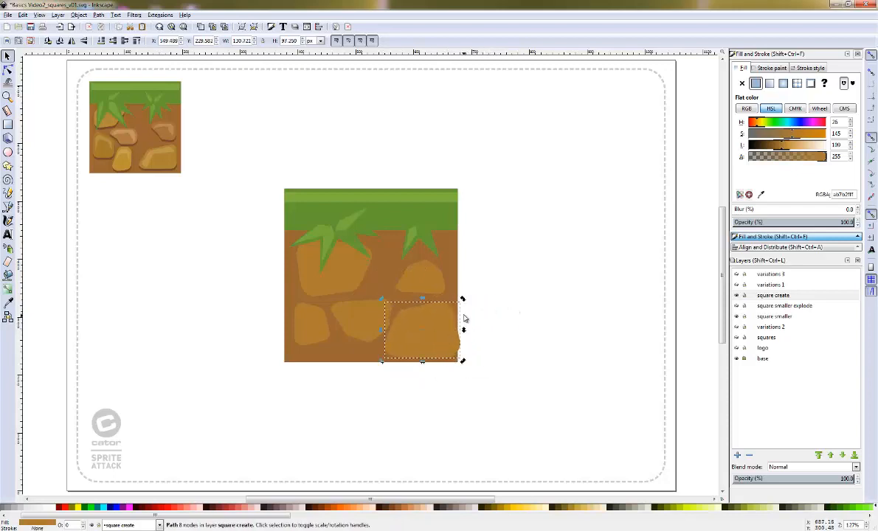
left_click(442, 319)
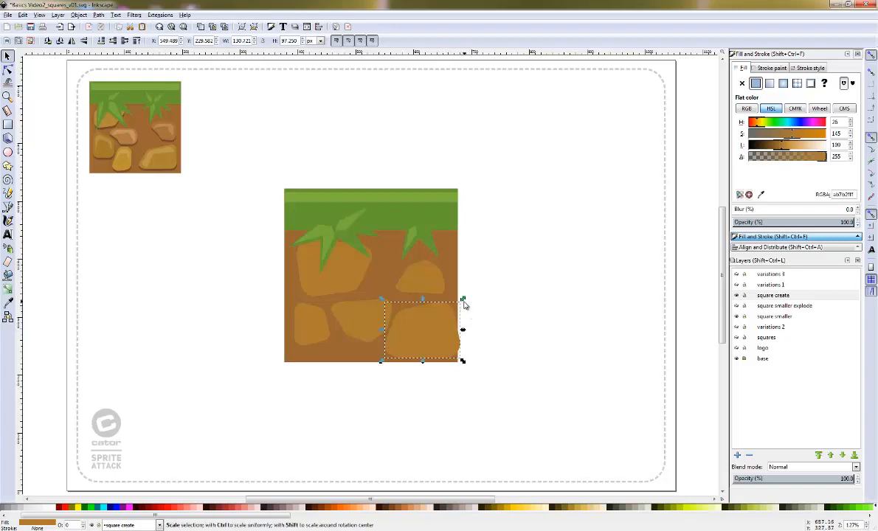
left_click_drag(463, 300, 454, 306)
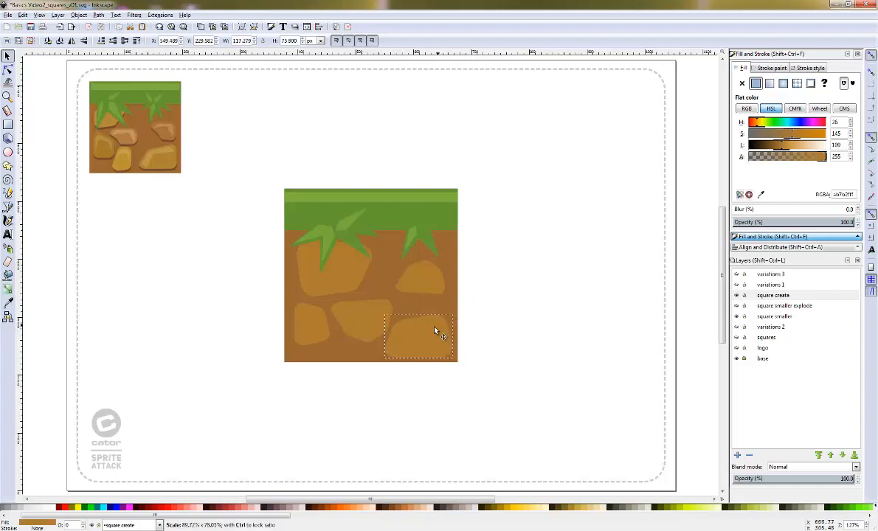
left_click(436, 329)
left_click_drag(434, 322, 431, 325)
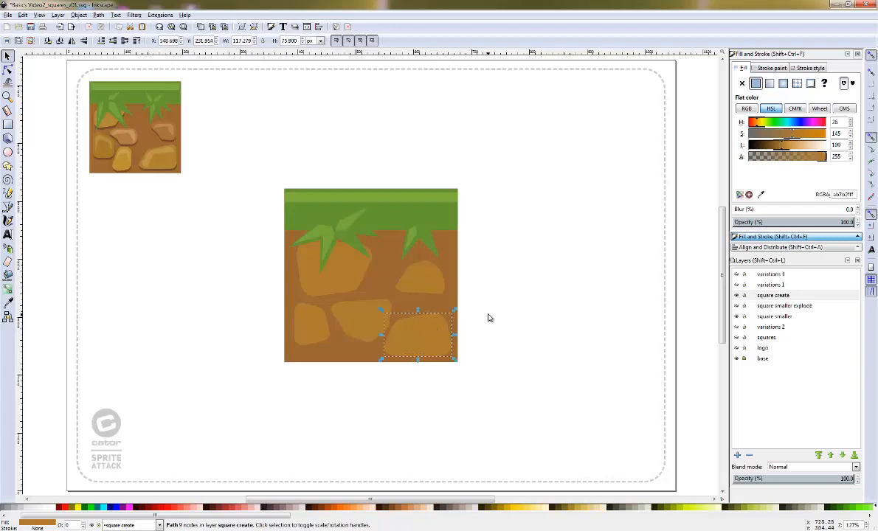
Shrink the lower-right stone to about 111 by 71 px and nudge it so it clears the tile's edges and neighbouring stone
left_click(444, 356)
mouse_move(453, 342)
left_mouse_down()
mouse_move(470, 344)
mouse_move(440, 337)
left_mouse_up()
left_click_drag(229, 138, 459, 373)
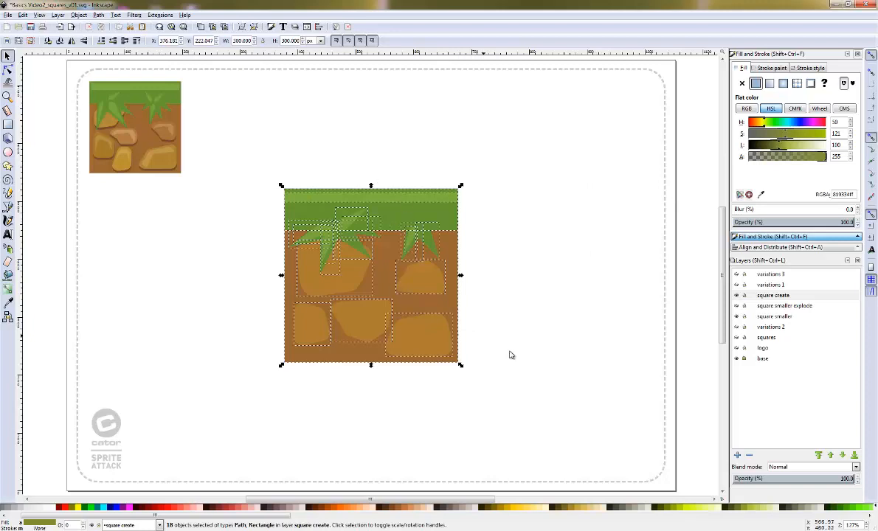
left_click(546, 334)
left_click(413, 343)
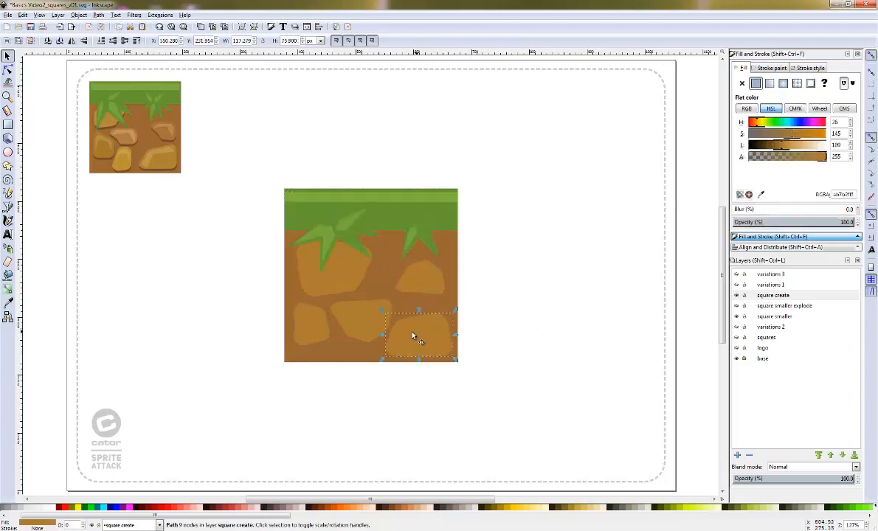
left_click_drag(385, 314, 388, 316)
left_click_drag(439, 326, 433, 327)
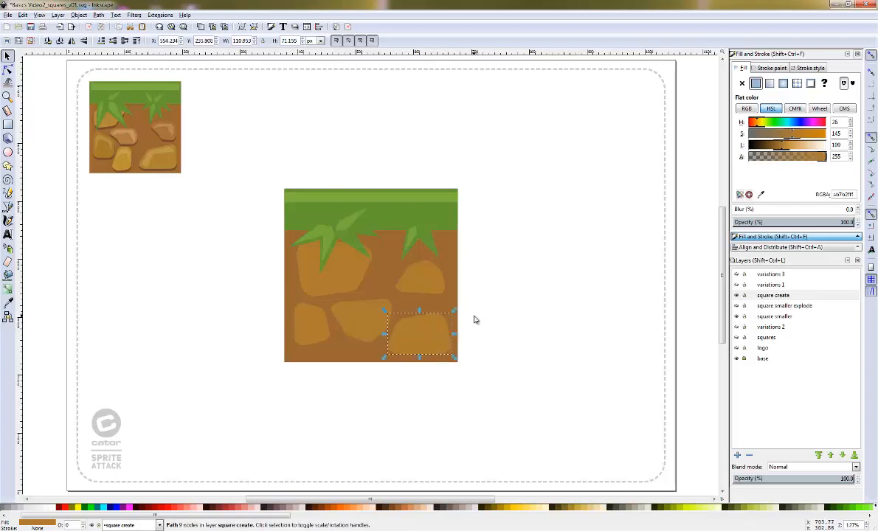
Move all five stones slightly upward together within the dirt area
key("ctrl+a")
left_click_drag(429, 286, 429, 280)
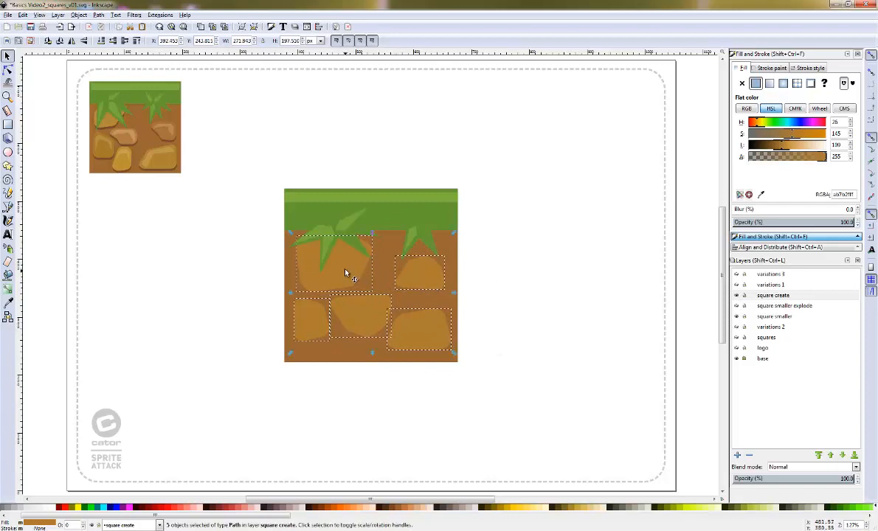
left_click(508, 245)
Duplicate all five stones together and offset the copies about 9.5 px down and 1.6 px left
left_click_drag(507, 243, 354, 374)
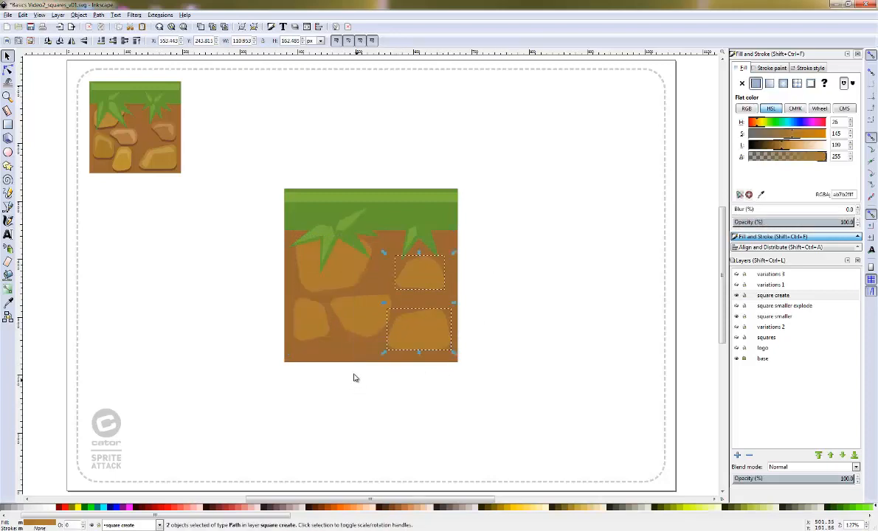
left_click(361, 315, "shift")
left_click(317, 313, "shift")
left_click(339, 282, "shift")
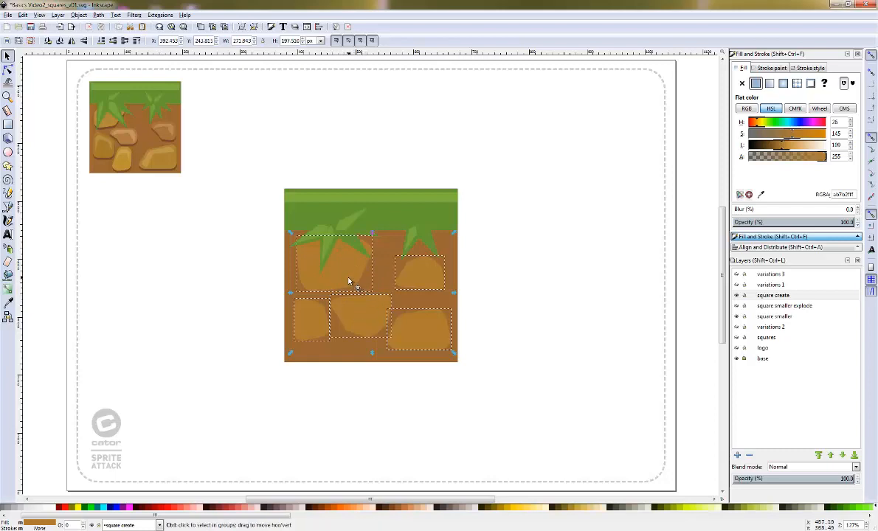
key("ctrl+d")
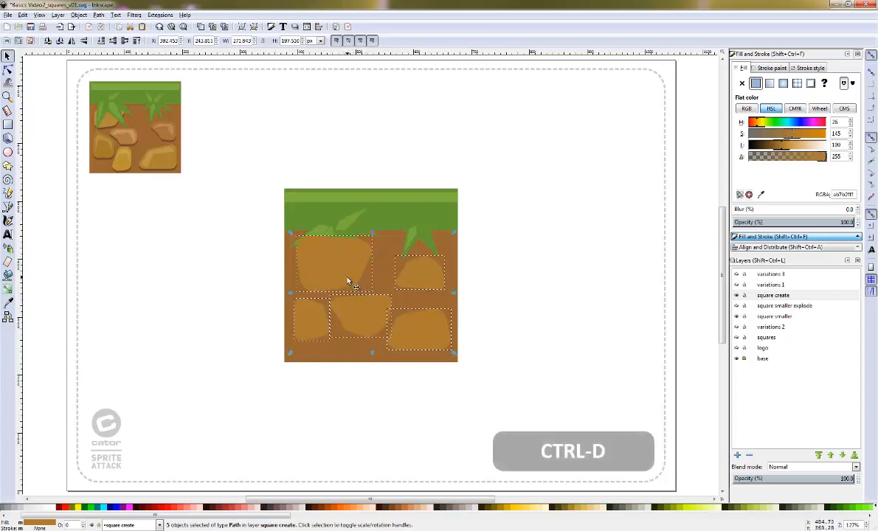
left_click_drag(348, 281, 347, 288)
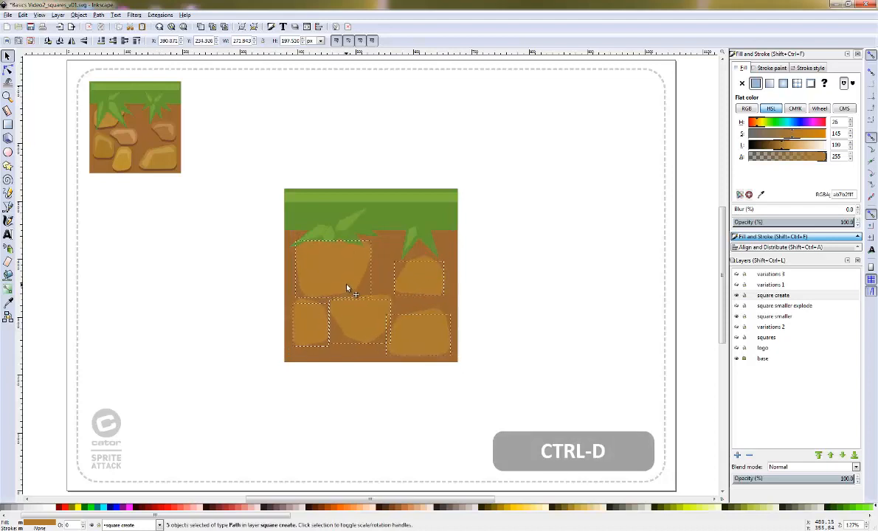
Fill the five copies with dark brown 784421ff and lower them behind the original stones and grass tufts to act as shadows
left_click(393, 510)
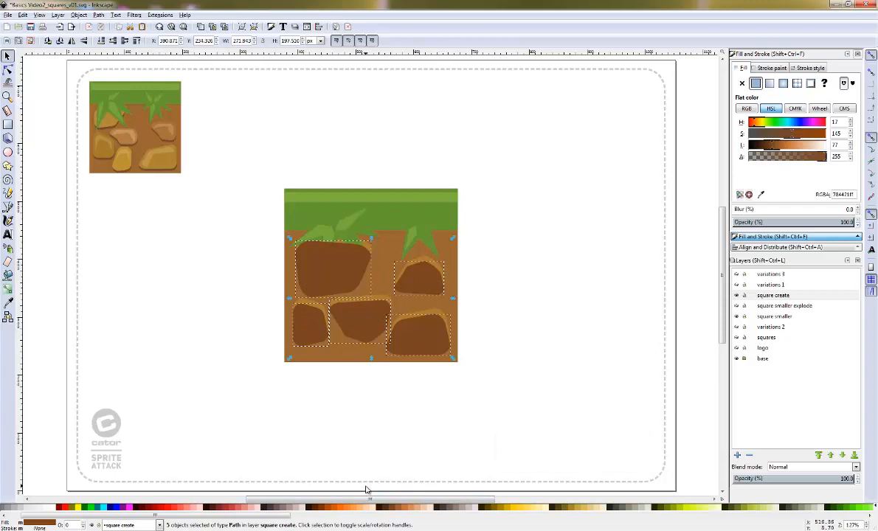
key("ctrl")
key("Page_Down")
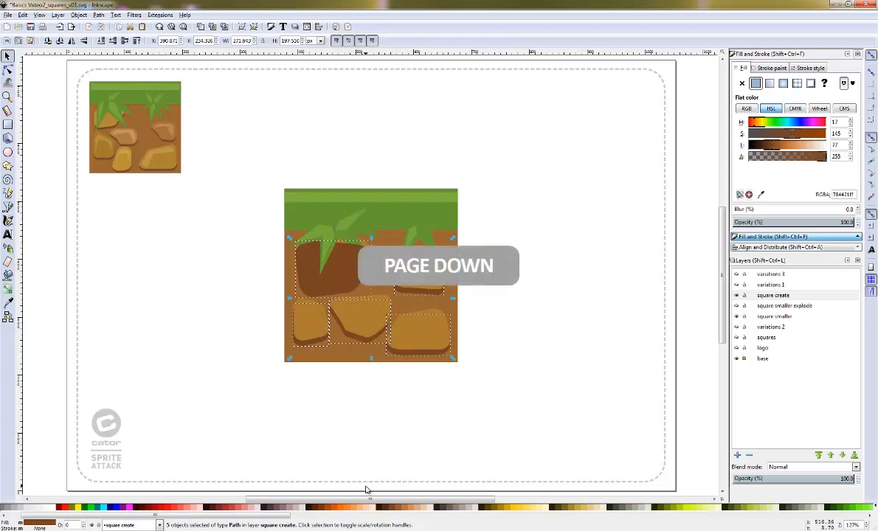
key("Page_Down")
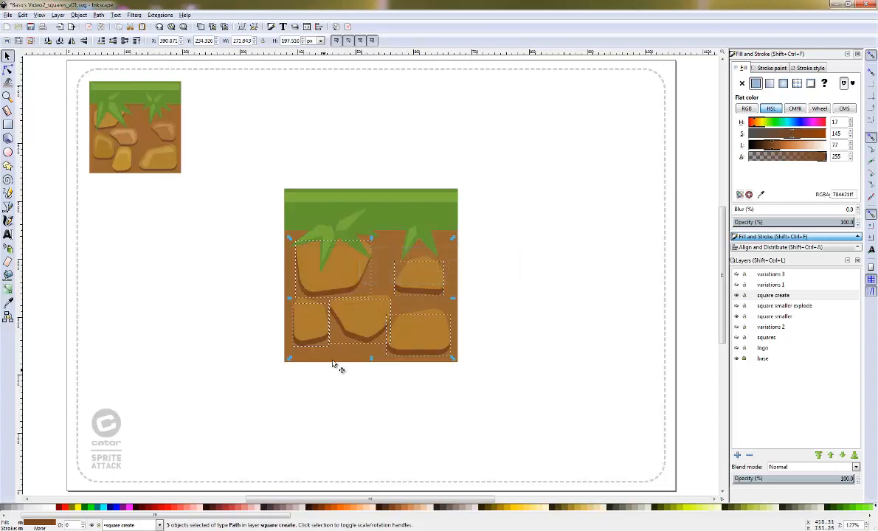
left_click(492, 327)
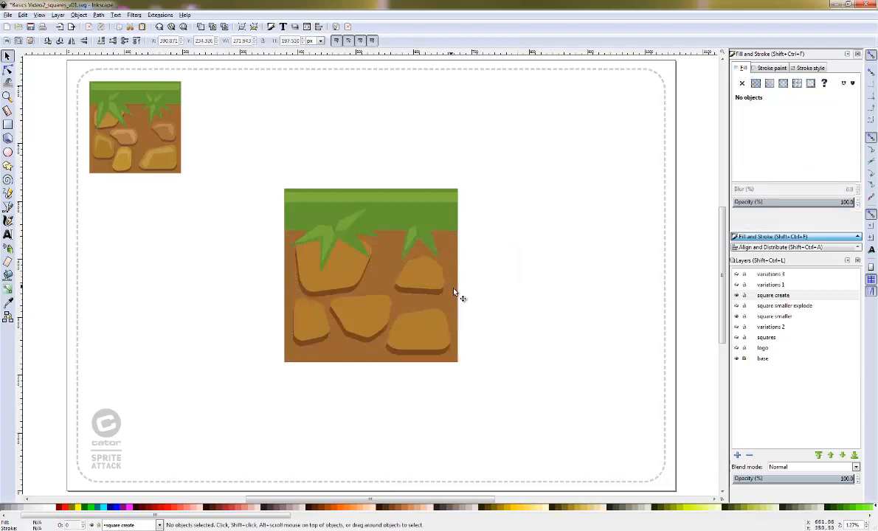
Vary the stone fills: lower-right stone hue 23, stone under the right tuft lightness 121, and lower-left stone hue 32
left_click(430, 331)
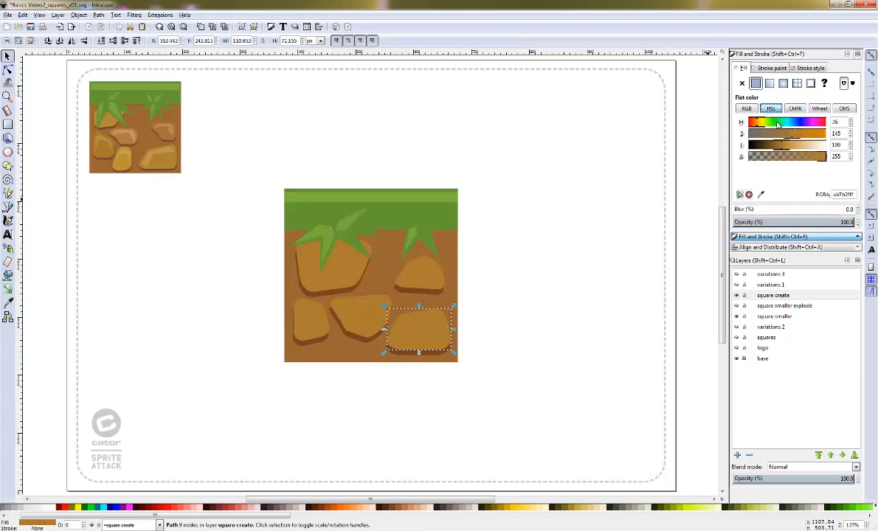
left_click_drag(756, 129, 755, 133)
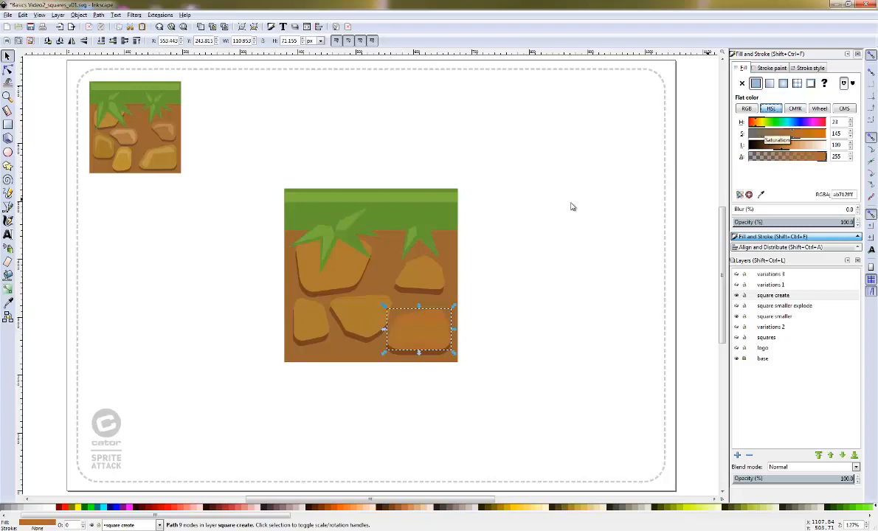
left_click(407, 267)
left_click_drag(789, 147, 786, 148)
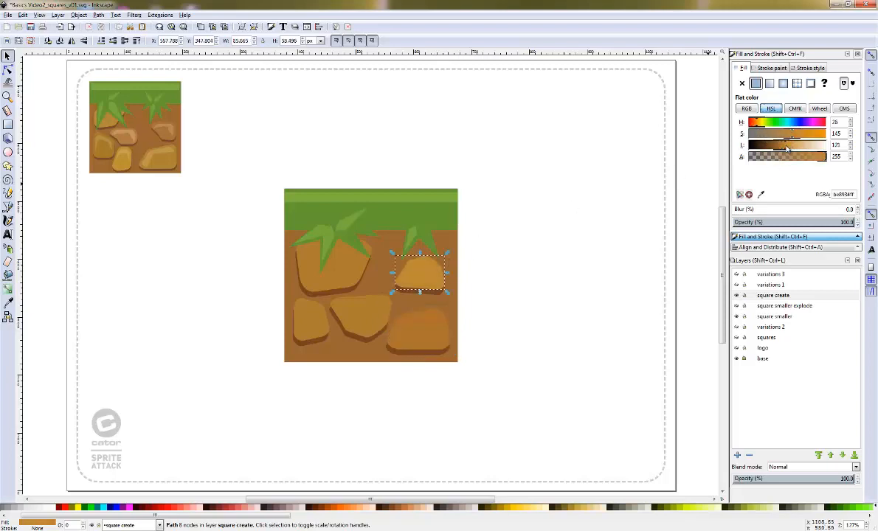
left_click(306, 313)
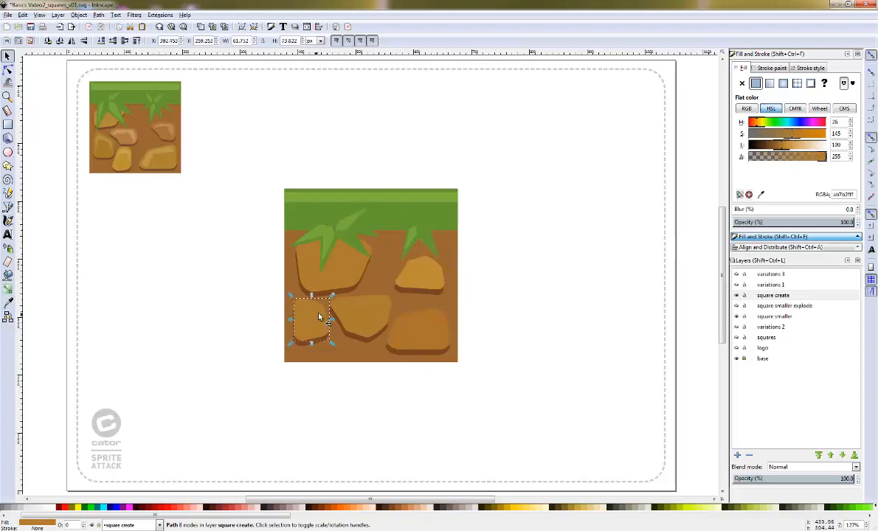
left_click_drag(762, 128, 760, 128)
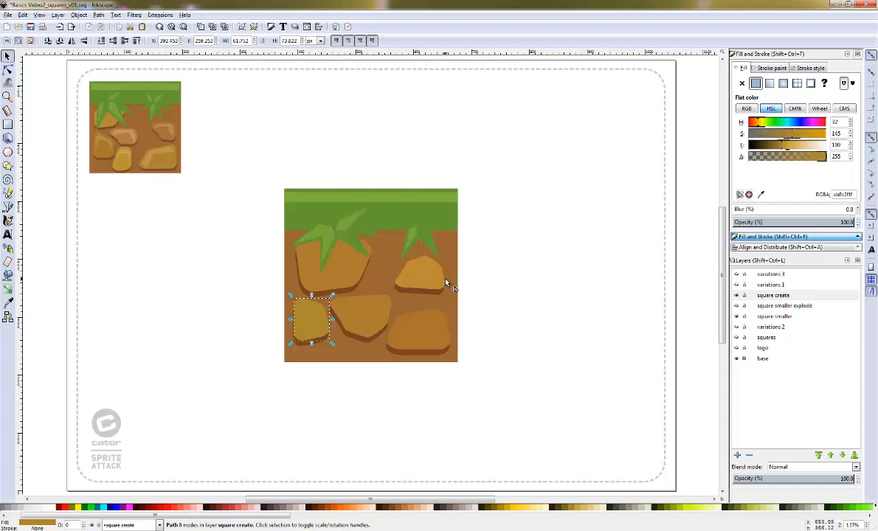
left_click(510, 266)
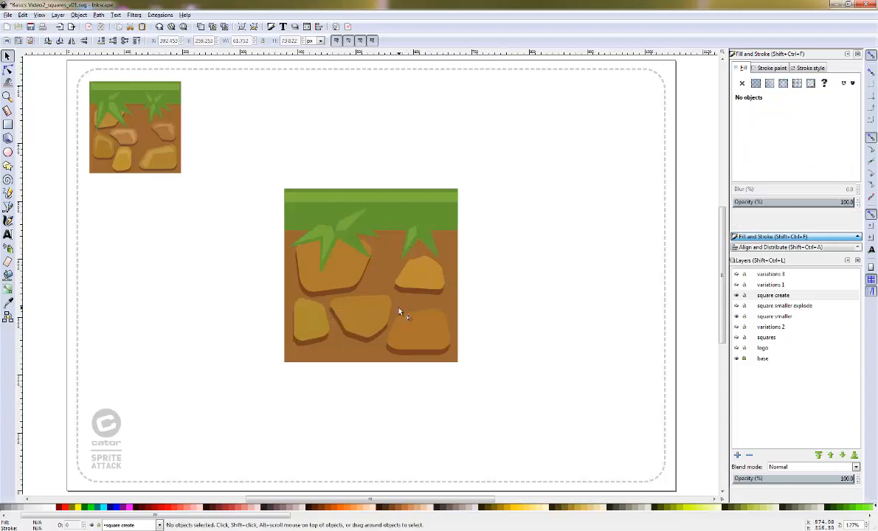
Duplicate the lower-right stone, shrink the copy around its centre to about 94 by 58 px, and set its fill lightness to 124
left_click(409, 340)
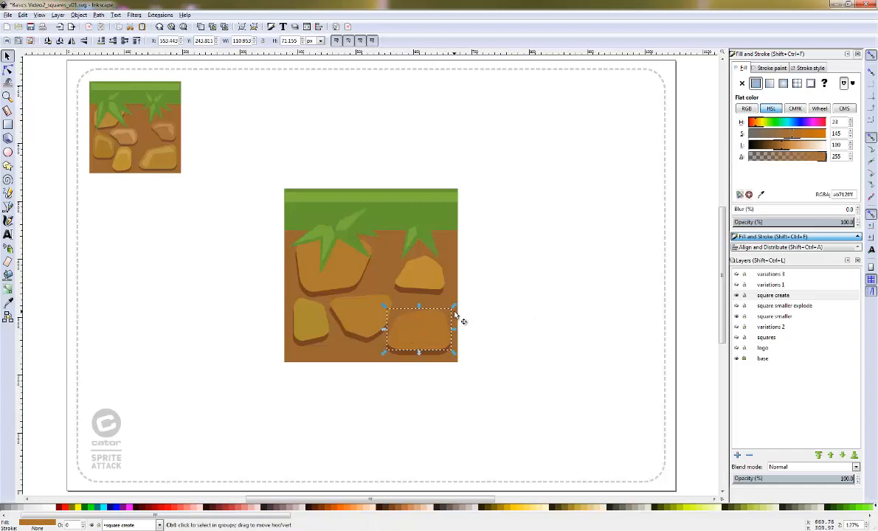
key("ctrl+d")
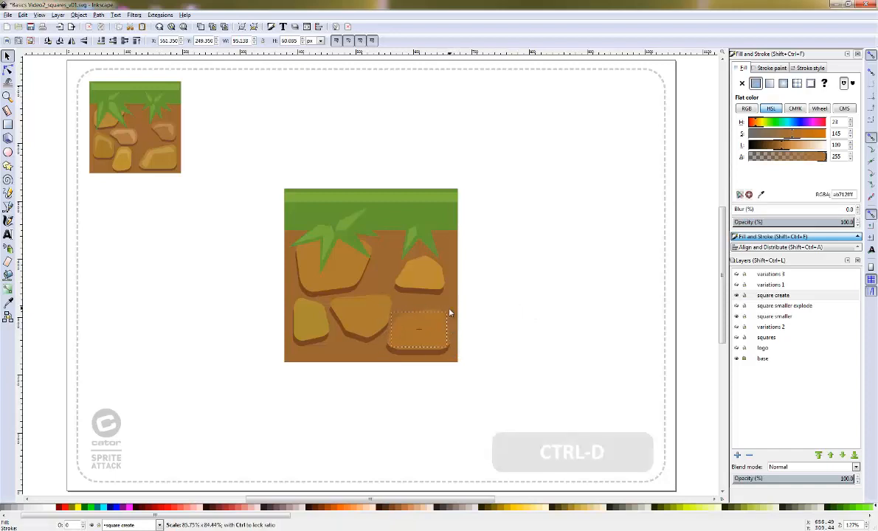
left_click_drag(454, 309, 447, 310)
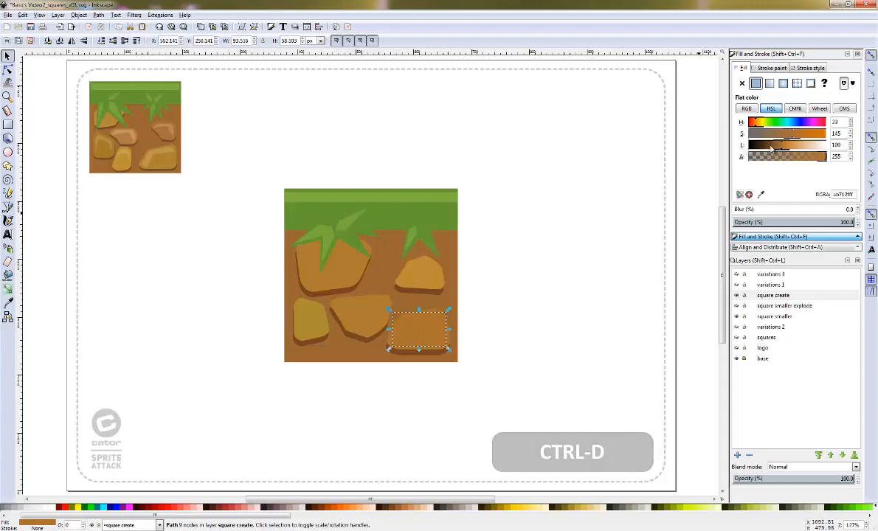
left_click_drag(782, 150, 787, 150)
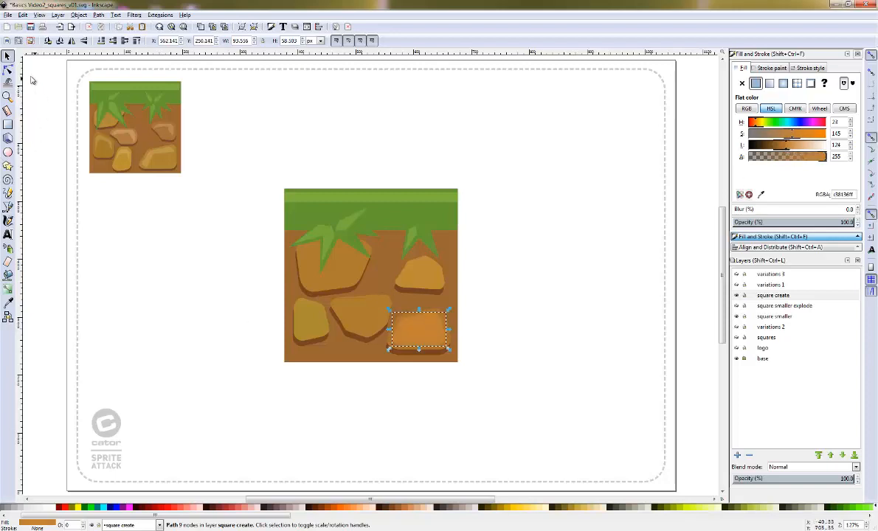
Move the bottom nodes of the lower-right stone's lighter copy upward so it forms a highlight band along the stone's top and sides
key("F2")
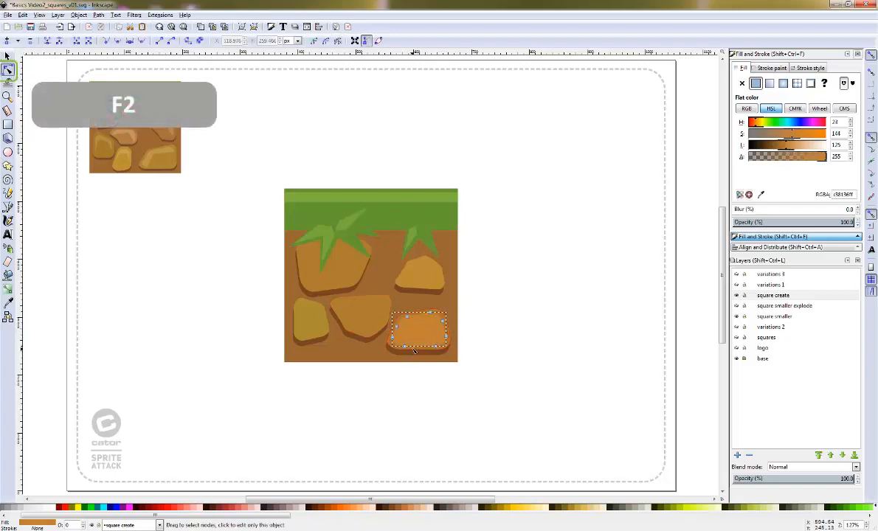
left_click_drag(404, 346, 410, 324)
left_click(431, 329)
Duplicate the four remaining stones in place: the one under the right tuft, the lower-middle, the lower-left and the large one
left_click(447, 287)
left_click(435, 283)
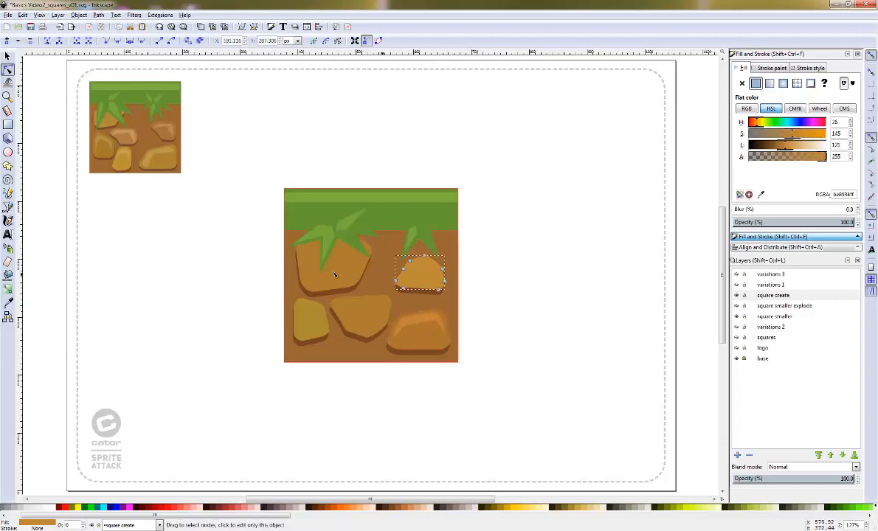
left_click(8, 58)
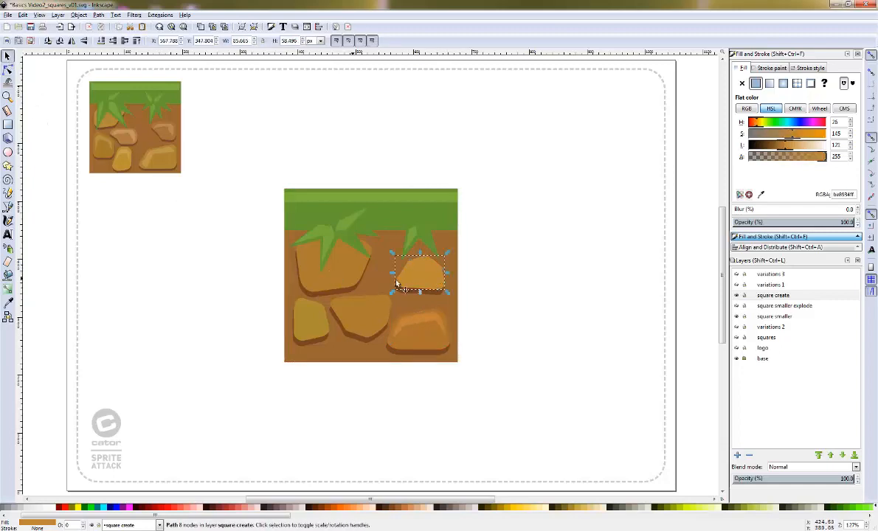
left_click(351, 316, "shift")
left_click(317, 315, "shift")
left_click(332, 284, "shift")
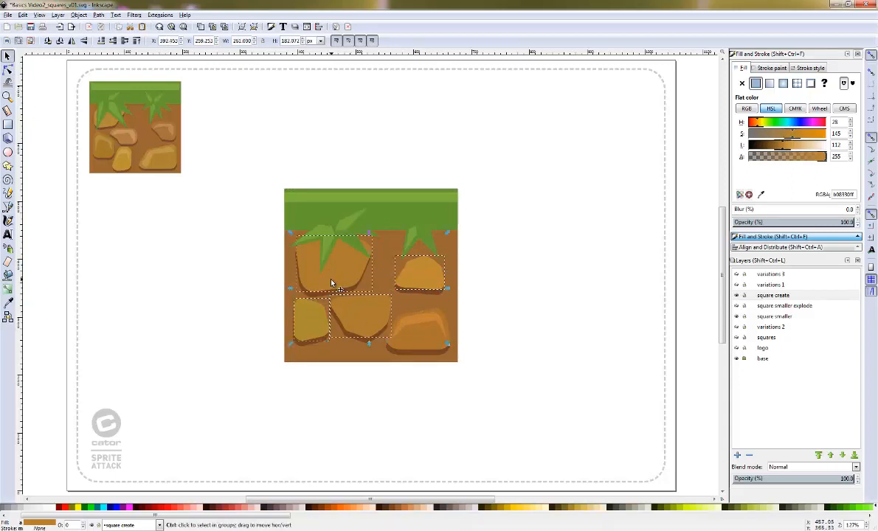
key("ctrl+d")
left_click(537, 281)
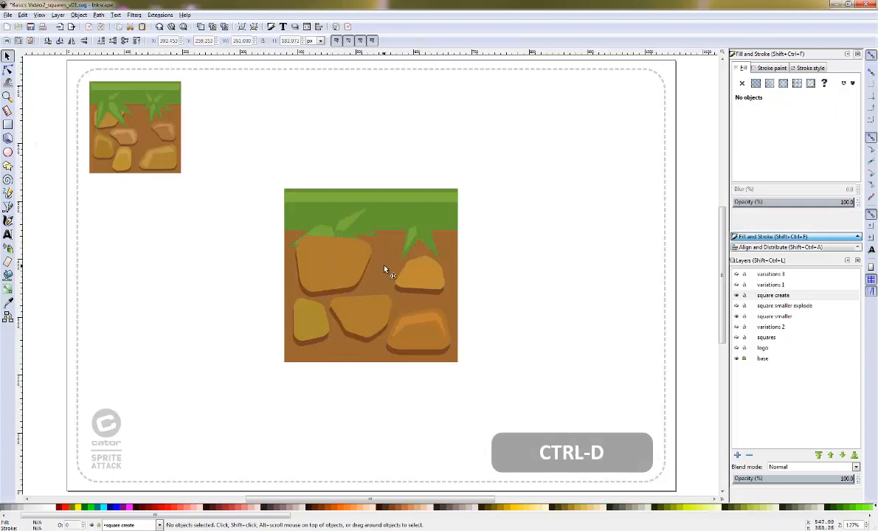
Turn the copy under the right tuft into a highlight: lightness 129, shrunk around its centre to about 67 by 46 px, bottom nodes raised
left_click(426, 275)
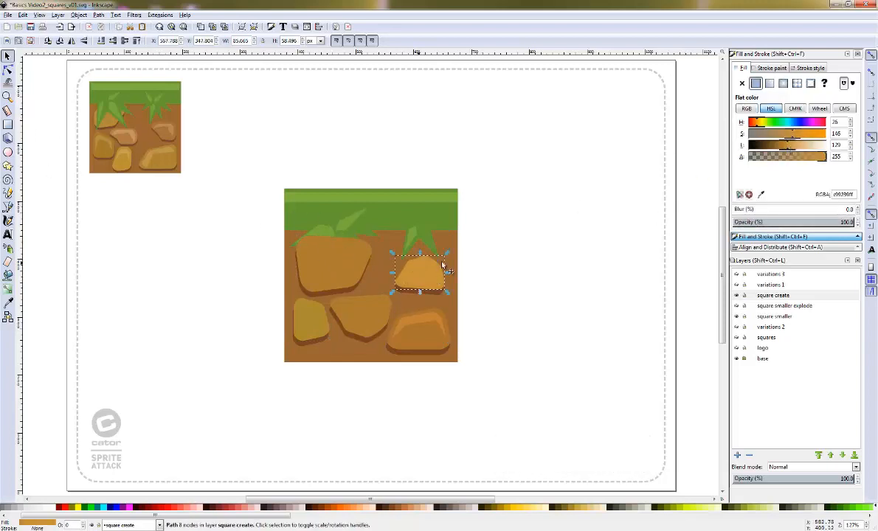
left_click_drag(447, 253, 435, 271)
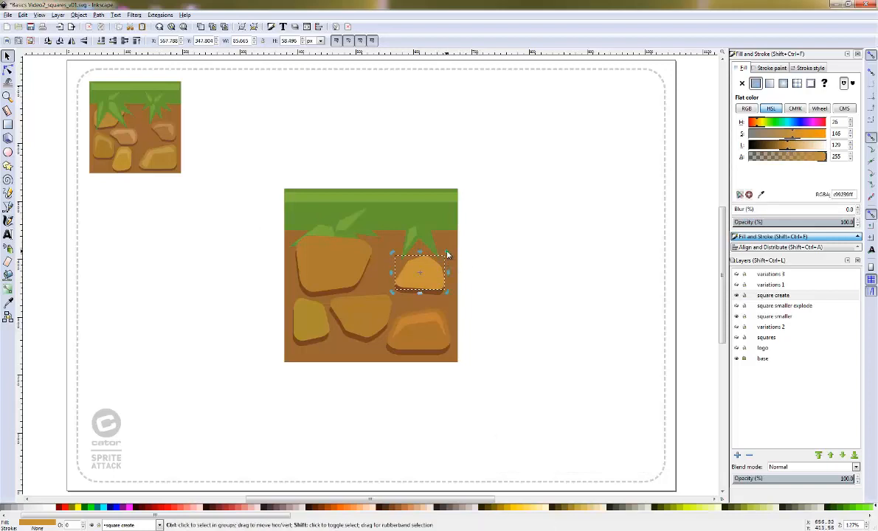
mouse_move(447, 255)
left_mouse_down()
mouse_move(437, 263)
mouse_move(446, 257)
left_mouse_up()
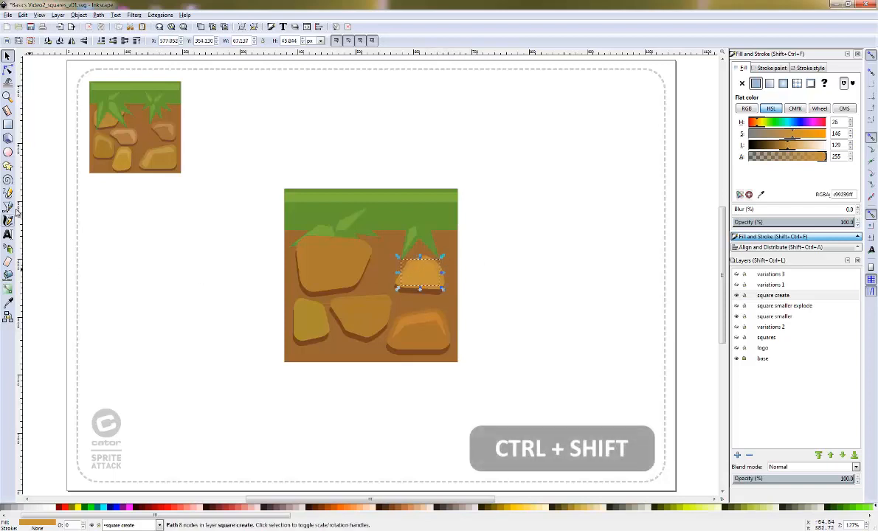
left_click(9, 69)
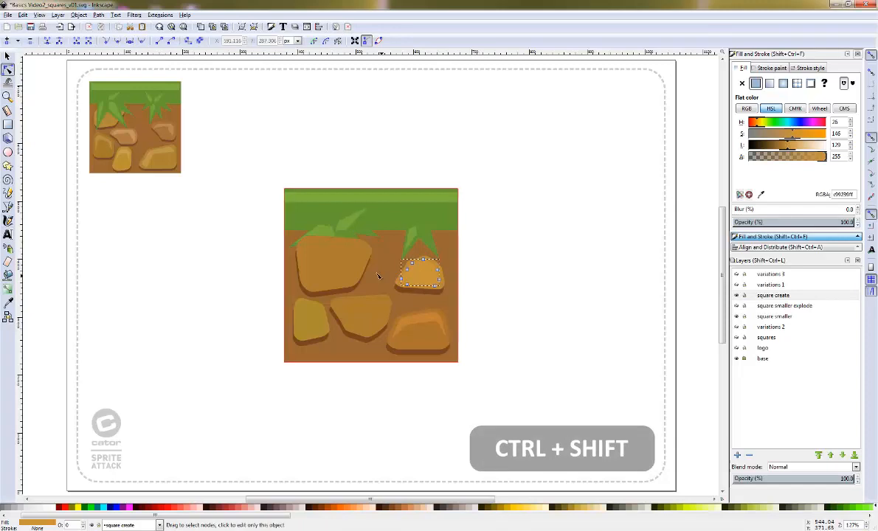
left_click_drag(407, 285, 416, 265)
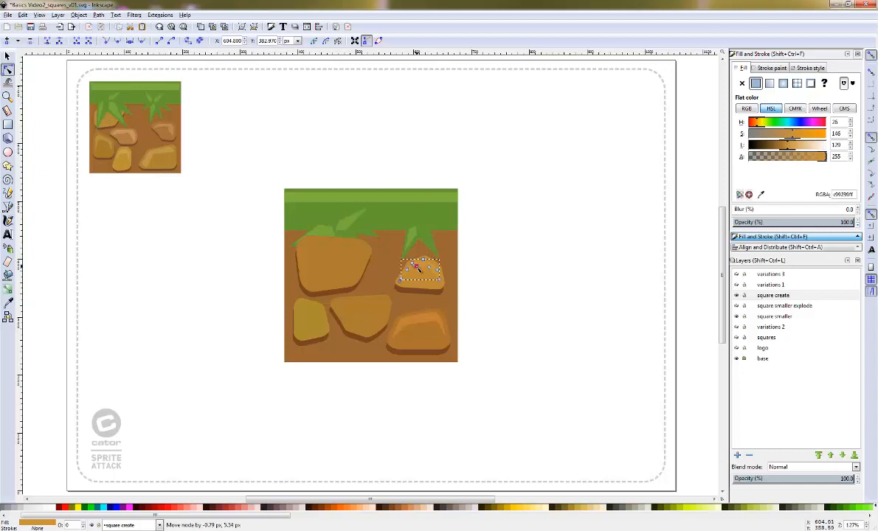
Set the lower-middle stone copy's fill lightness to 126 and shrink it around its centre to about 90 by 63 px
left_click(391, 304)
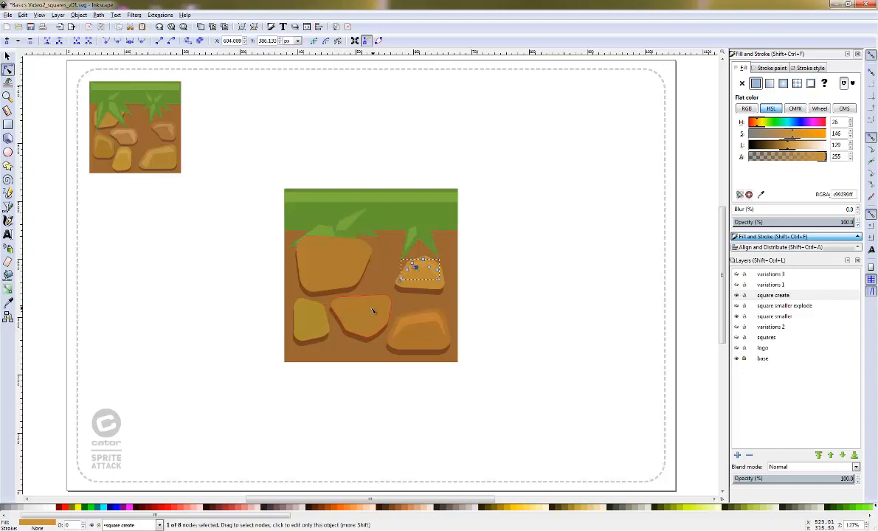
left_click(786, 146)
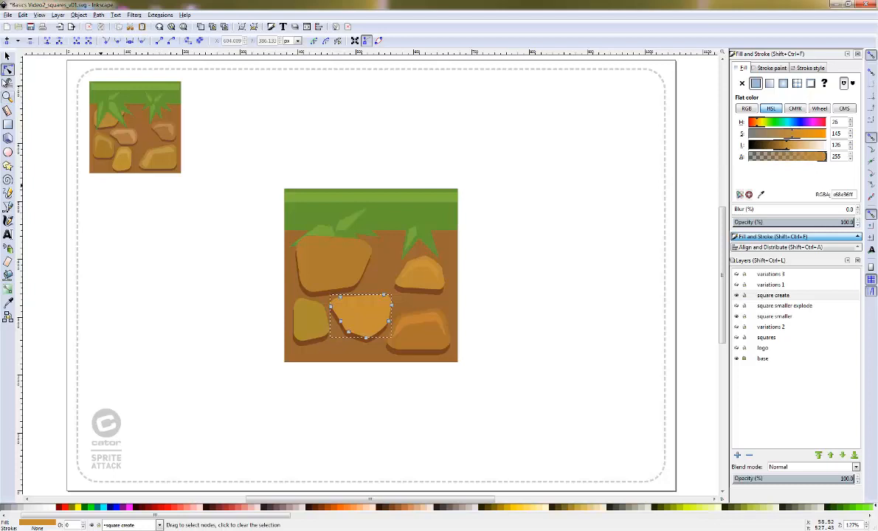
left_click(7, 56)
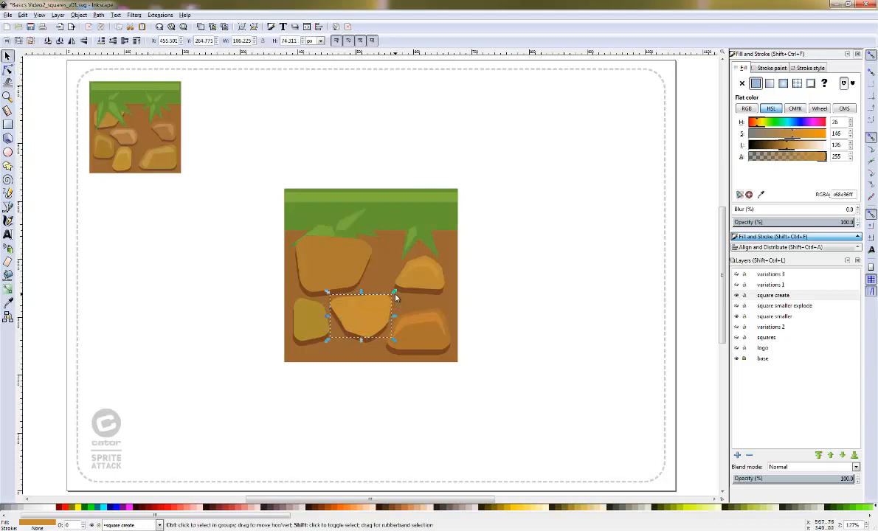
left_click_drag(395, 295, 391, 297)
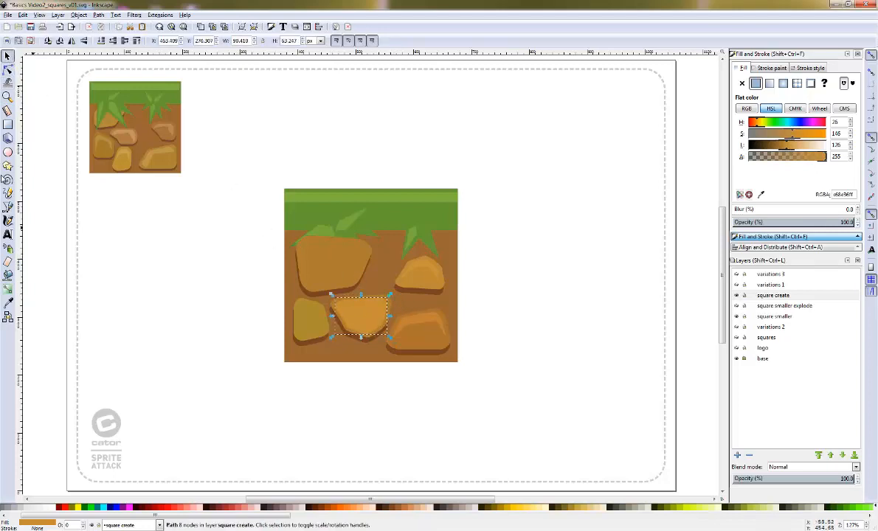
Move the lower nodes of the lower-middle stone's copy upward to leave a highlight band along the stone's upper edges
left_click(7, 70)
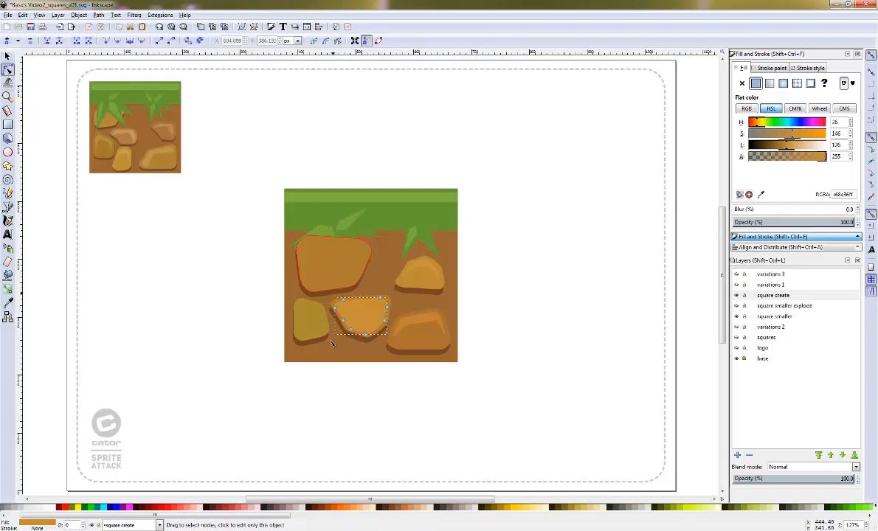
left_click_drag(354, 334, 348, 306)
left_click_drag(362, 362, 377, 312)
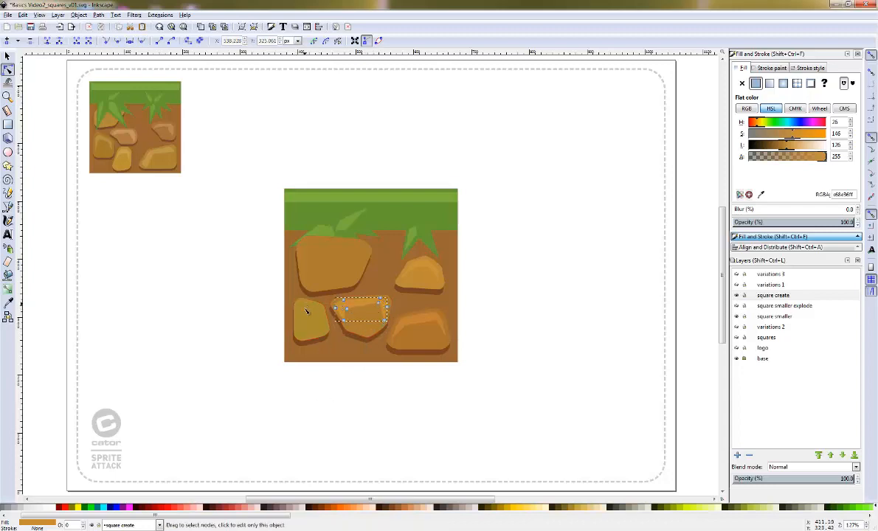
Shrink the lower-left stone's copy around its centre to about 46 by 55 px and set its fill lightness to 121
left_click(8, 57)
left_click(308, 330)
left_click_drag(329, 296, 329, 303)
key("ctrl+z")
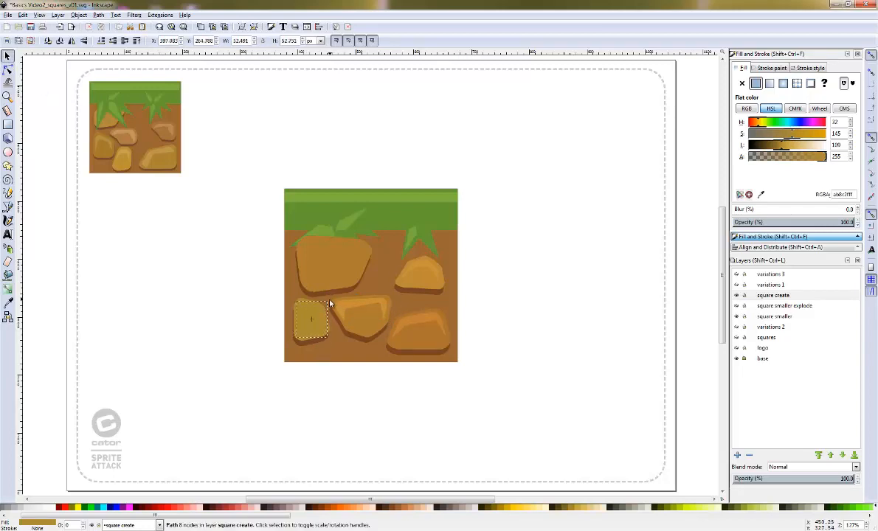
left_click(785, 146)
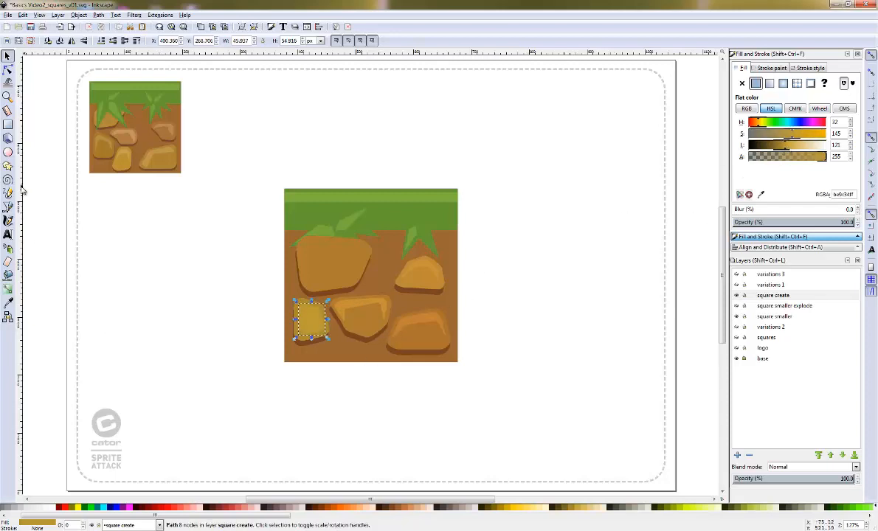
Move the bottom nodes of the lower-left stone's copy upward and adjust its inner nodes to form an arched highlight
left_click(7, 69)
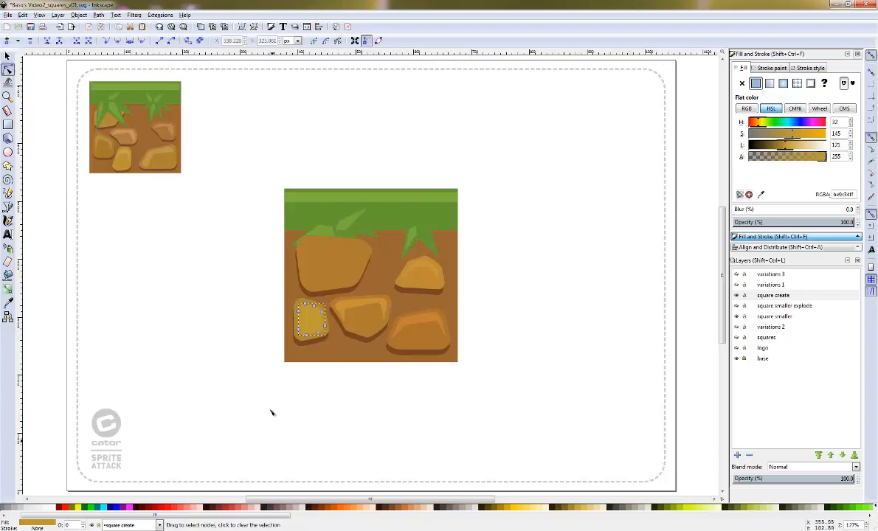
left_click_drag(319, 330, 307, 312)
left_click(314, 317)
left_click(317, 311)
key("z")
left_click_drag(270, 179, 465, 395)
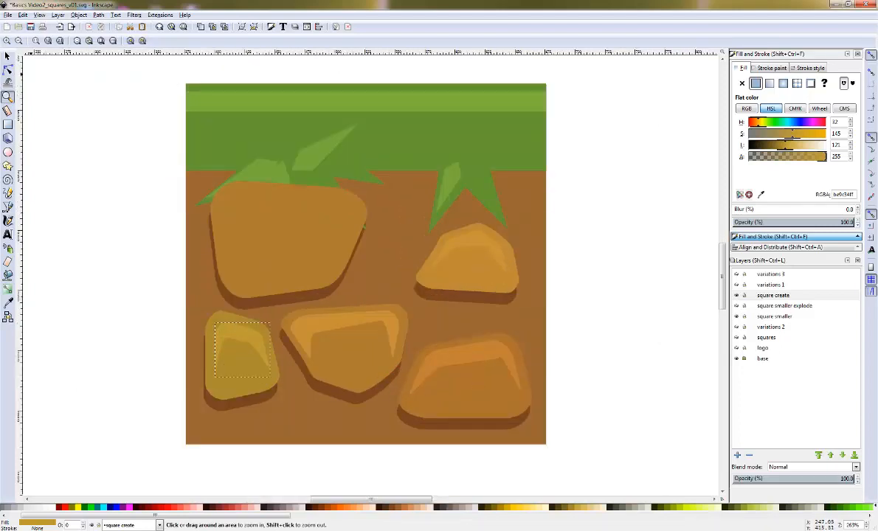
left_click(8, 68)
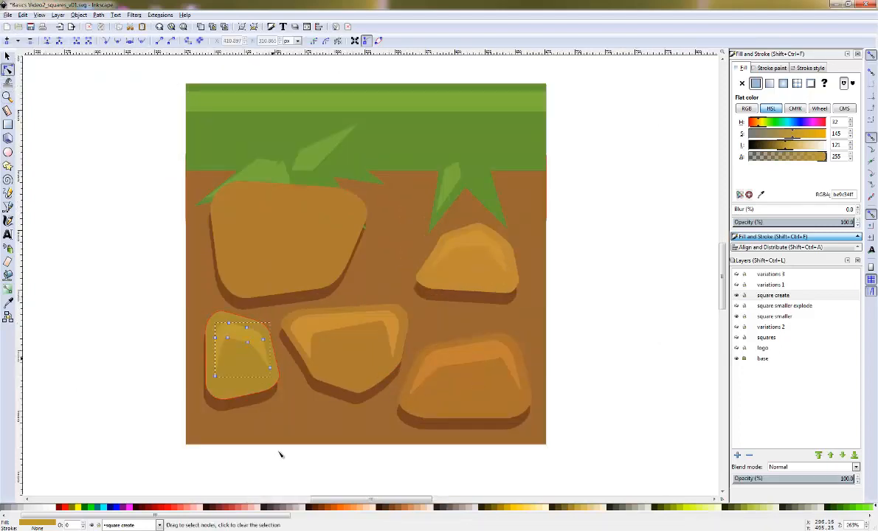
left_click(227, 340)
left_click_drag(231, 338, 249, 338)
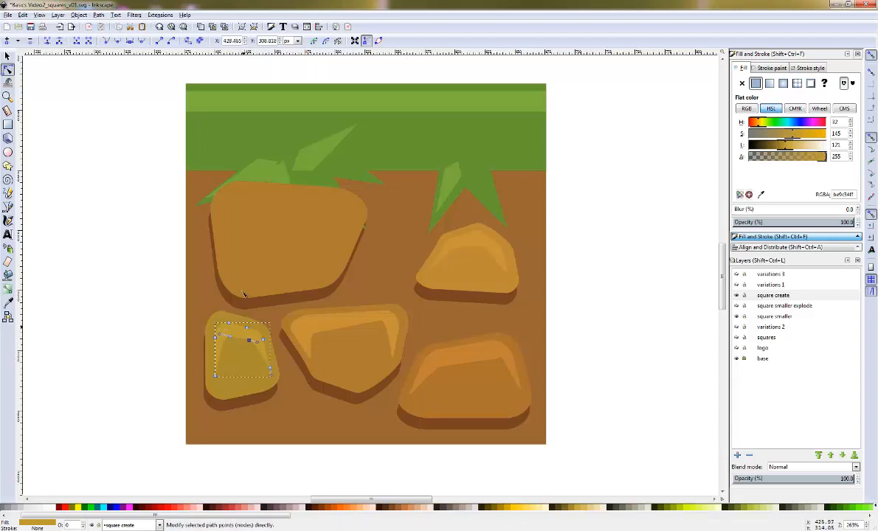
Enlarge the lower-left stone's highlight around its centre to about 53 by 49 px and deselect it
left_click(7, 56)
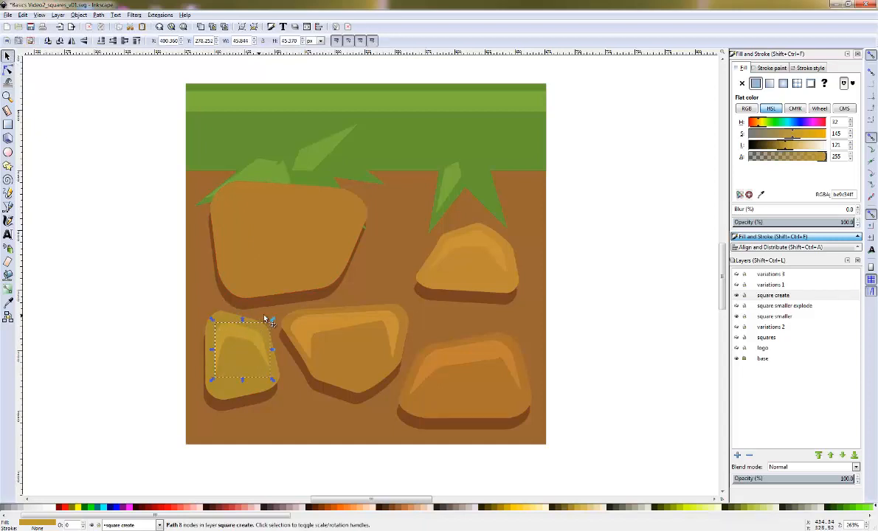
mouse_move(272, 321)
left_mouse_down()
mouse_move(281, 320)
mouse_move(276, 331)
left_mouse_up()
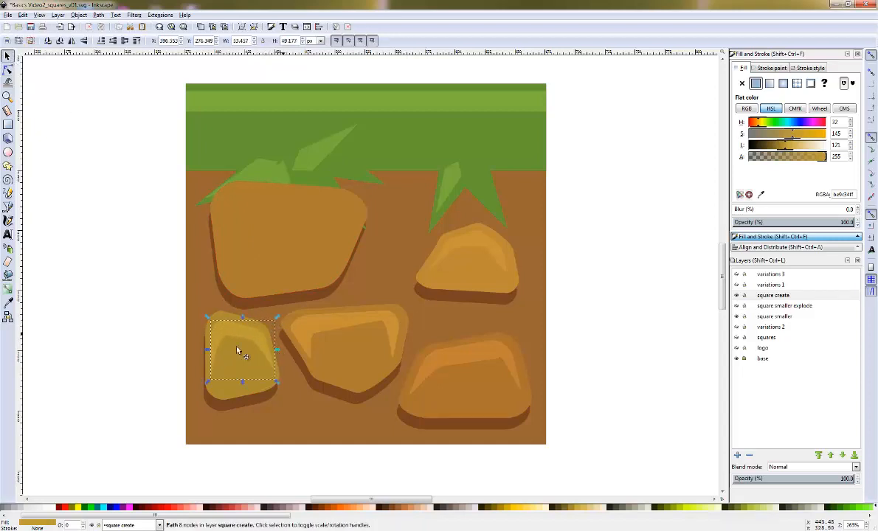
left_click(107, 275)
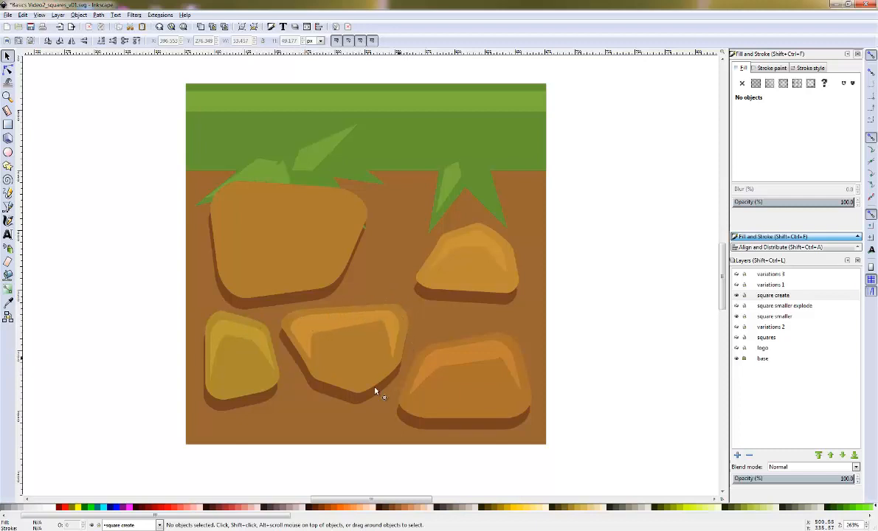
Delete the duplicate of the large stone that covers the left grass tuft
left_click(331, 246)
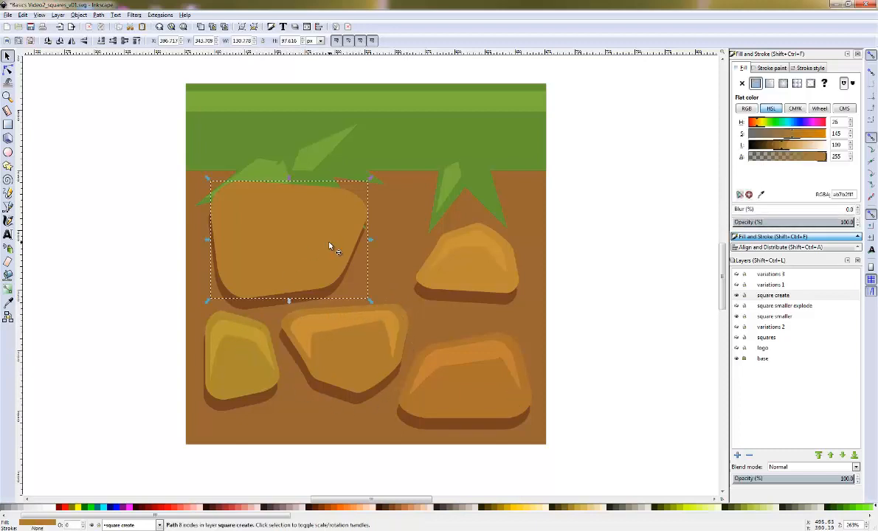
key("Delete")
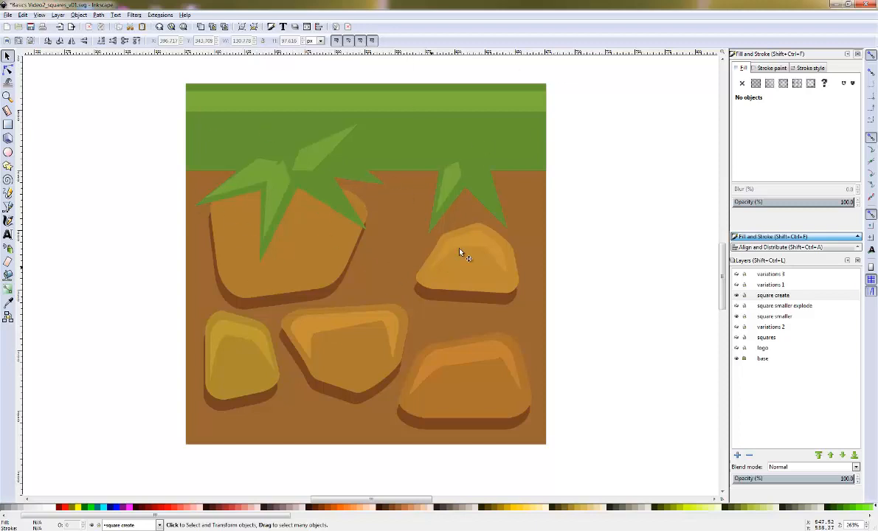
Group all parts of the tile and move it towards the page's left side, to about X 82, Y 196 px
key("5")
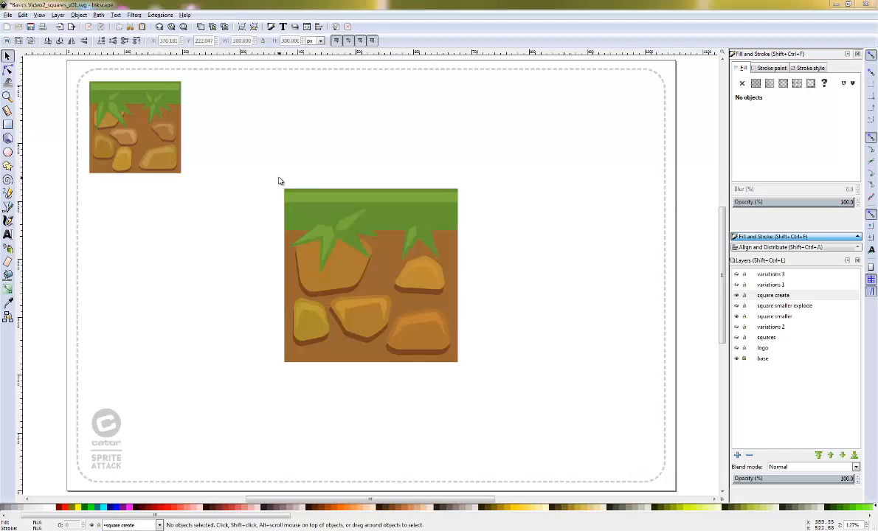
left_click_drag(279, 181, 493, 376)
left_click_drag(409, 281, 278, 293)
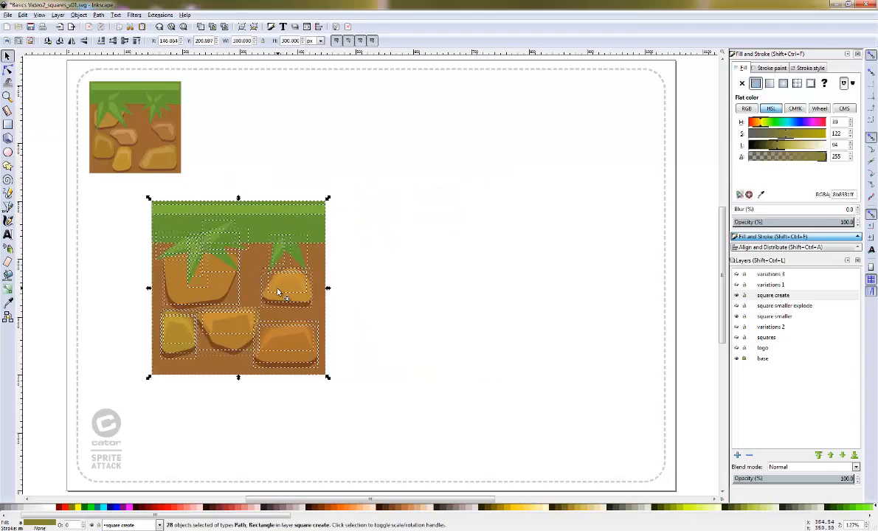
key("ctrl+g")
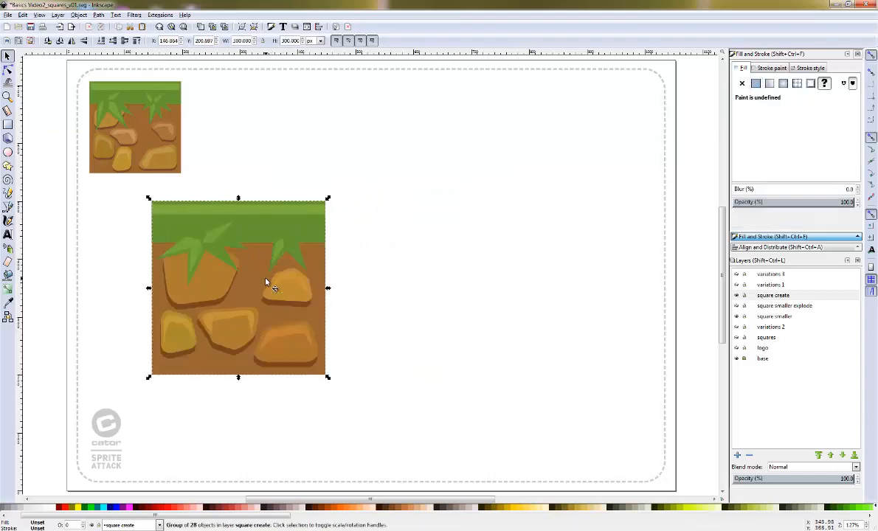
left_click_drag(262, 277, 218, 281)
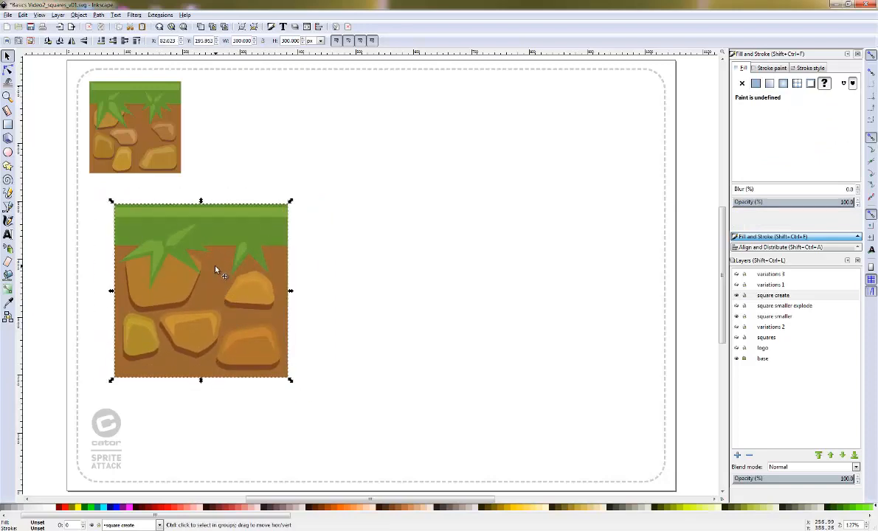
Ungroup the tile and place a duplicate of all its parts beside it on the same level, at about X 420 px
right_click(217, 269)
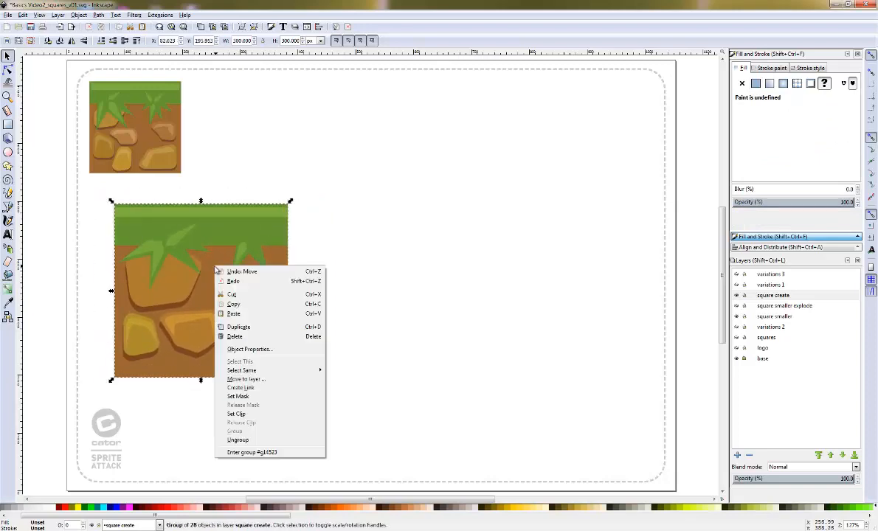
left_click(251, 439)
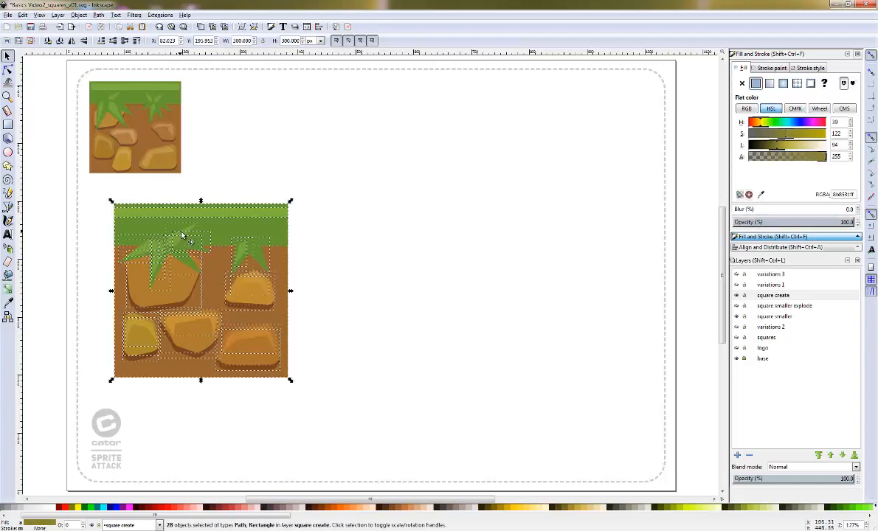
key("ctrl")
left_click_drag(156, 220, 352, 221)
left_click(376, 198)
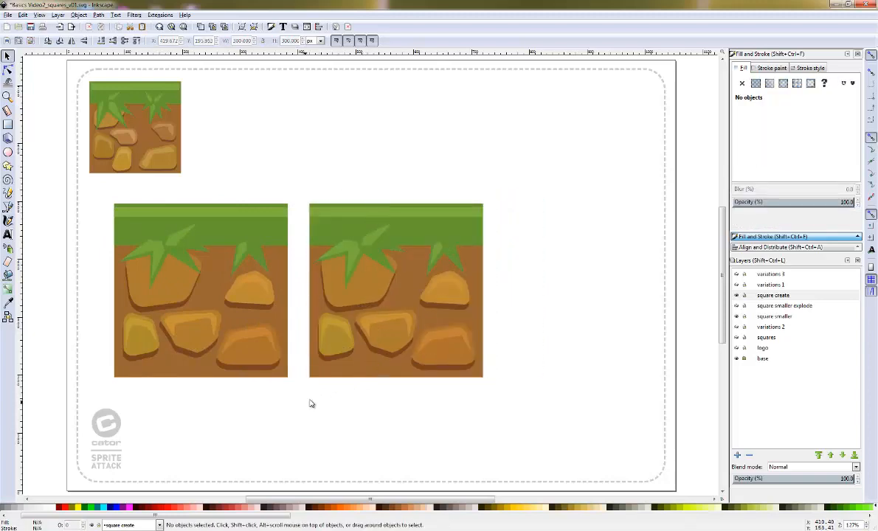
Move all stones and grass tufts of the duplicated tile off its background into the empty area beside it, at about X 760, Y 245 px
left_click_drag(289, 400, 469, 233)
left_click_drag(373, 247, 565, 228)
key("Escape")
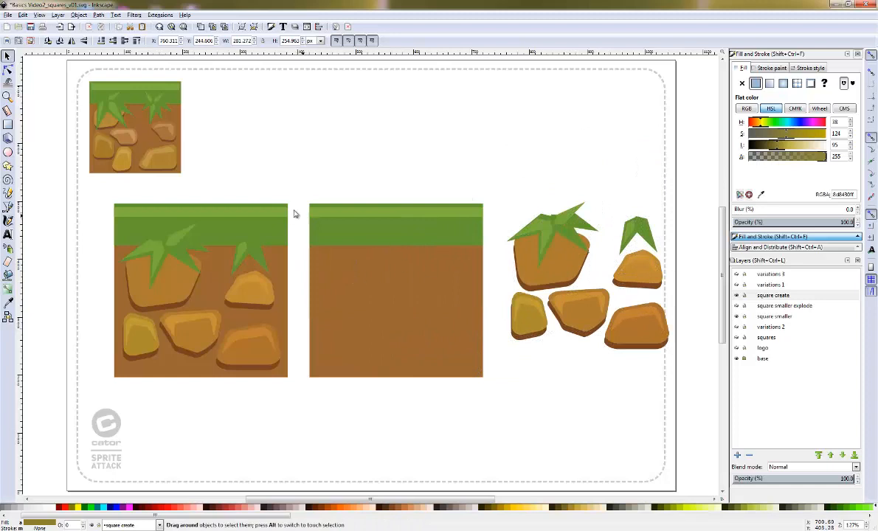
Move the emptied grass-and-dirt background of the second tile slightly closer to the first tile, to about X 417 px
left_click_drag(290, 188, 485, 407)
mouse_move(368, 314)
left_mouse_down()
mouse_move(340, 315)
mouse_move(361, 316)
left_mouse_up()
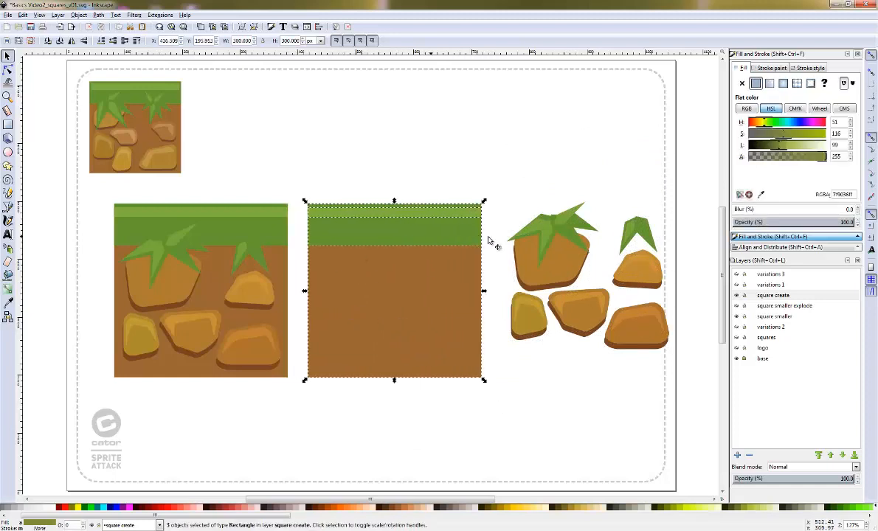
left_click(483, 161)
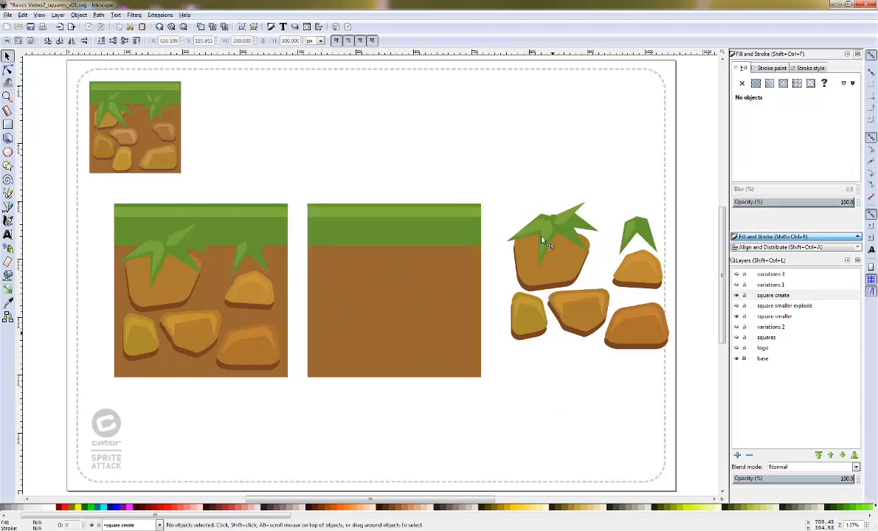
Rotate the large grass tuft clockwise and place it on the second tile's dirt, at about X 536, Y 275 px
mouse_move(496, 170)
left_mouse_down()
mouse_move(630, 271)
mouse_move(616, 284)
mouse_move(606, 278)
left_mouse_up()
left_click_drag(557, 230, 505, 166)
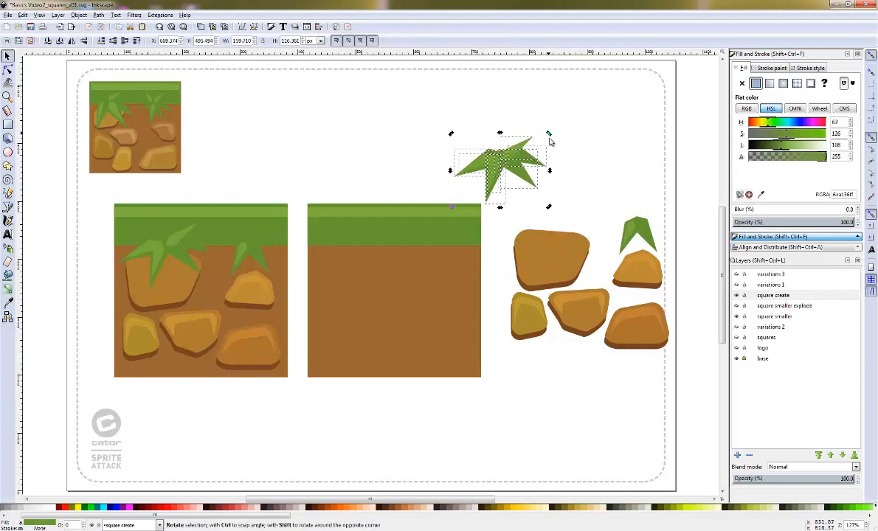
left_click_drag(550, 141, 550, 174)
left_click_drag(496, 157, 434, 293)
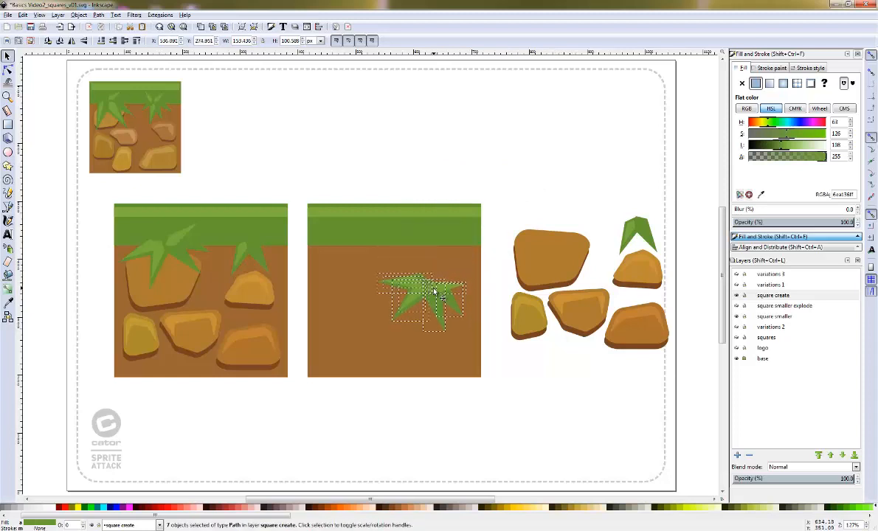
left_click(544, 122)
Draw a rectangle about 141 by 91 px between the second tile's grass band and tuft, filled with the band's darker green
left_click(432, 243)
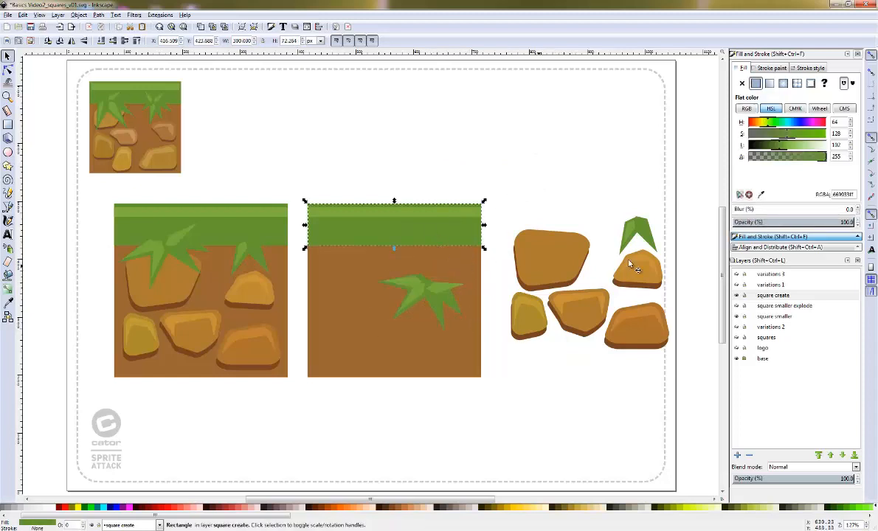
left_click(647, 237)
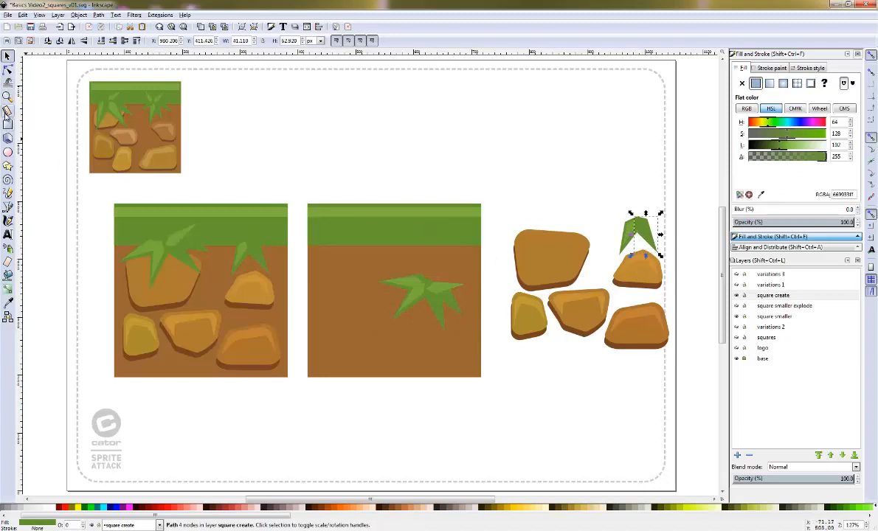
left_click(8, 123)
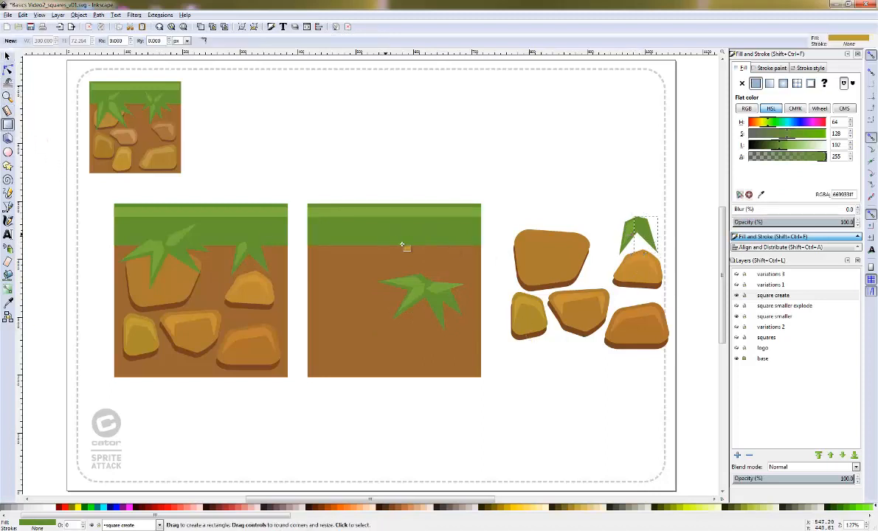
left_click_drag(382, 234, 465, 286)
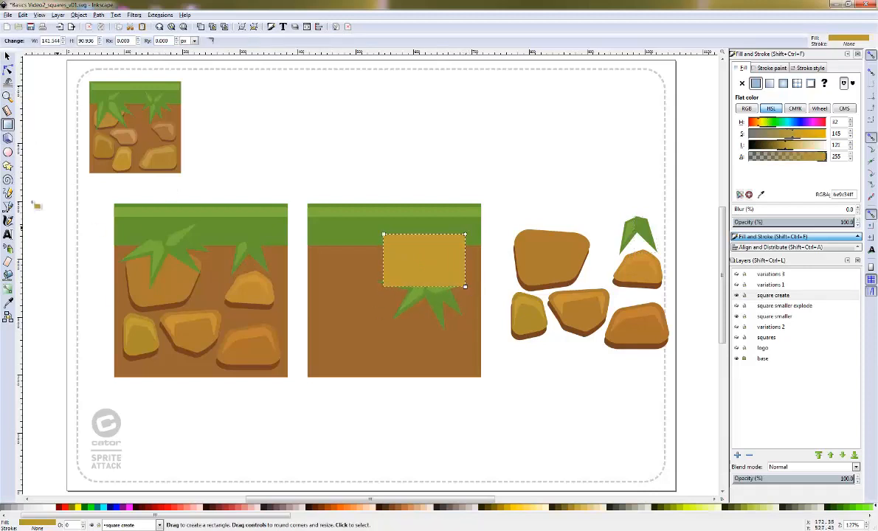
left_click(8, 301)
left_click(362, 239)
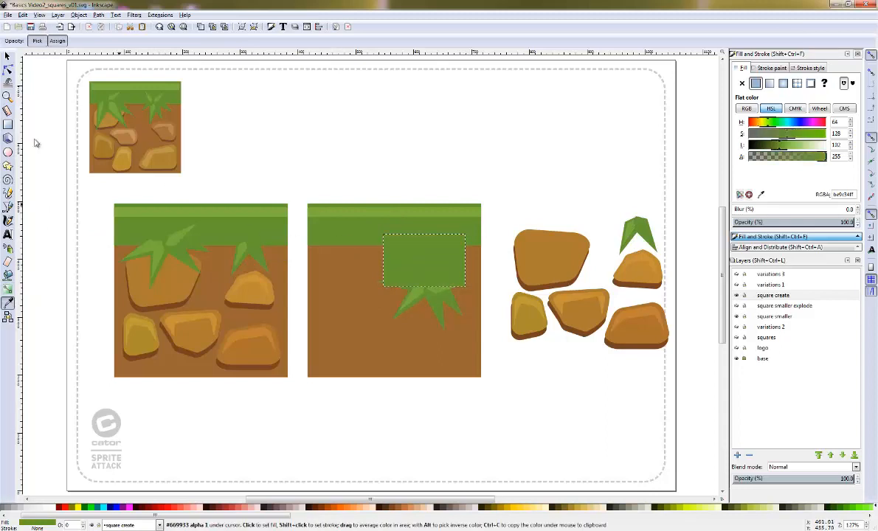
Convert the green rectangle to a path and reshape its corners into a wedge running from the grass band down to the tuft
left_click(7, 68)
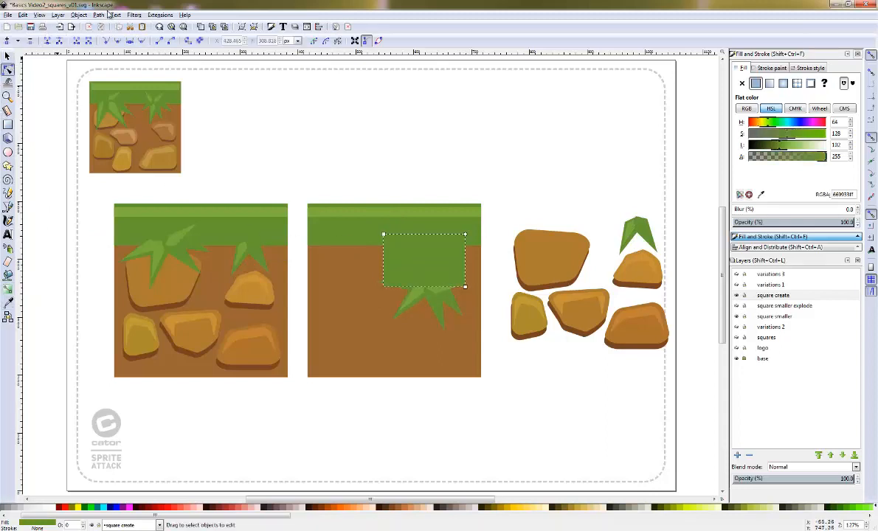
left_click(95, 16)
left_click(107, 23)
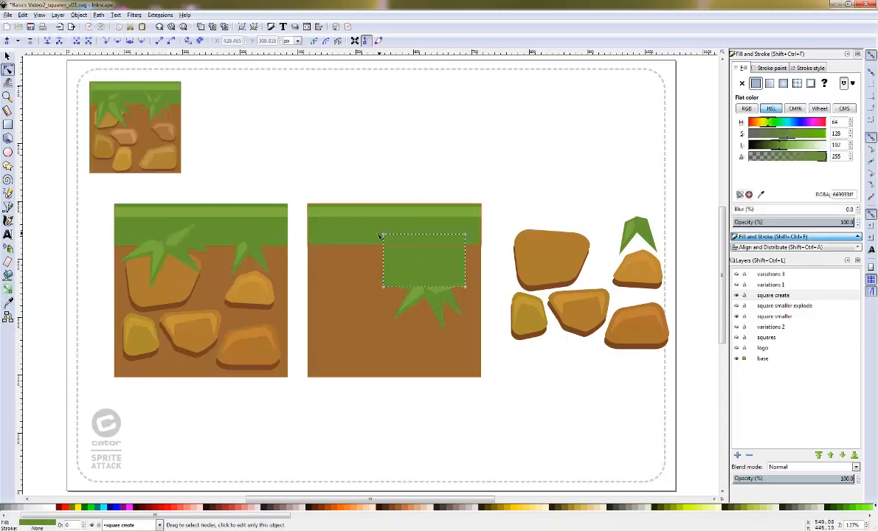
left_click_drag(384, 236, 326, 246)
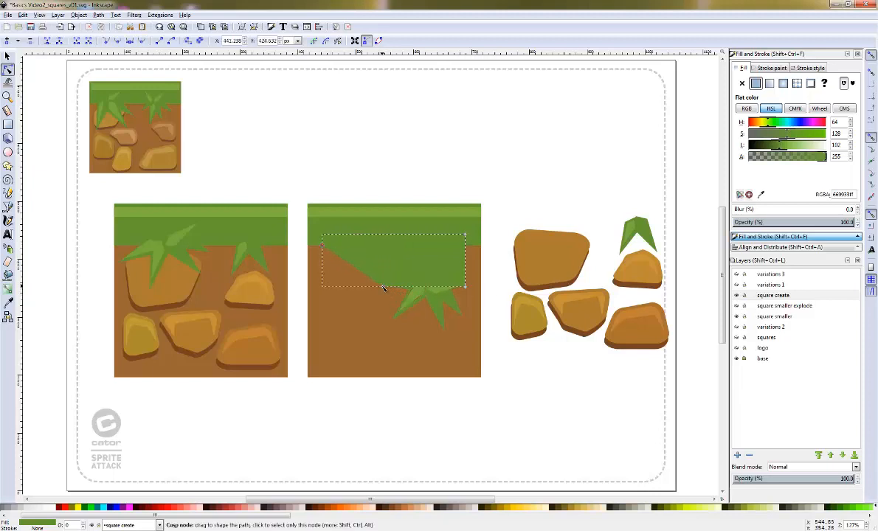
left_click_drag(382, 280, 400, 275)
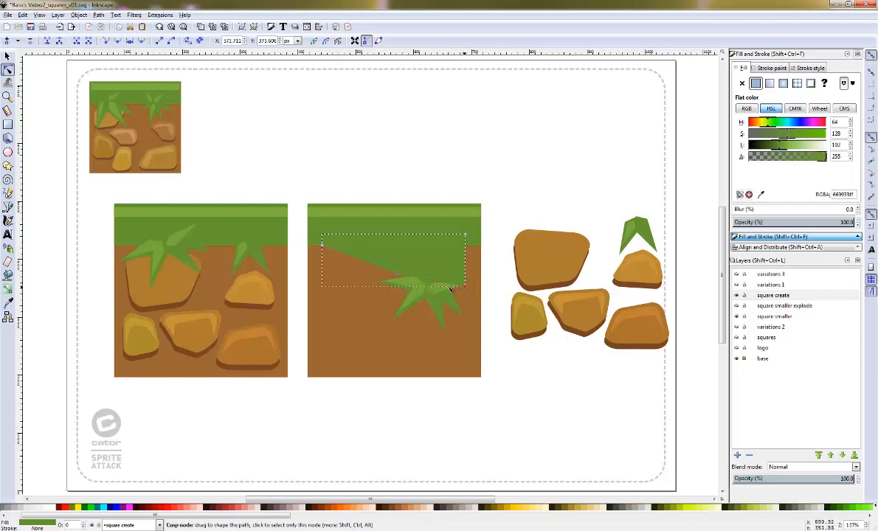
left_click_drag(464, 285, 437, 283)
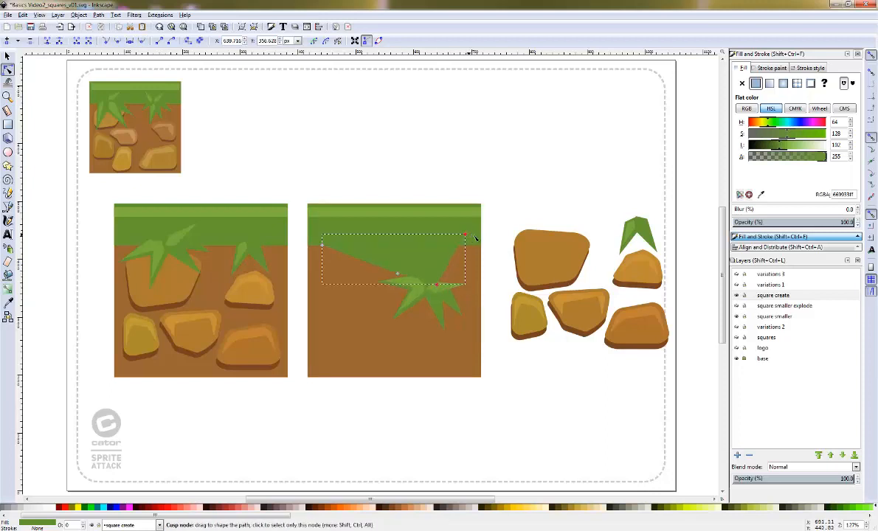
left_click_drag(465, 235, 480, 243)
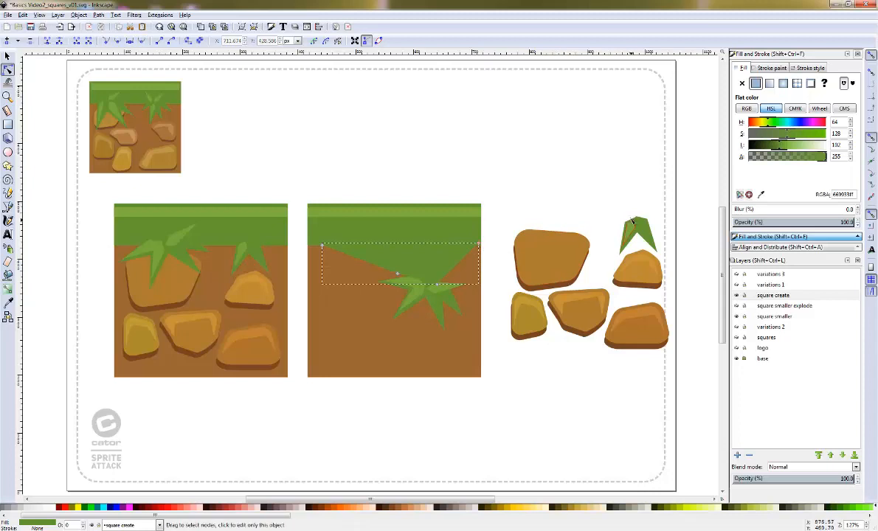
Rotate the small grass tuft onto the left end of the green wedge and enlarge its lower blade to about 39 by 98 px
key("s")
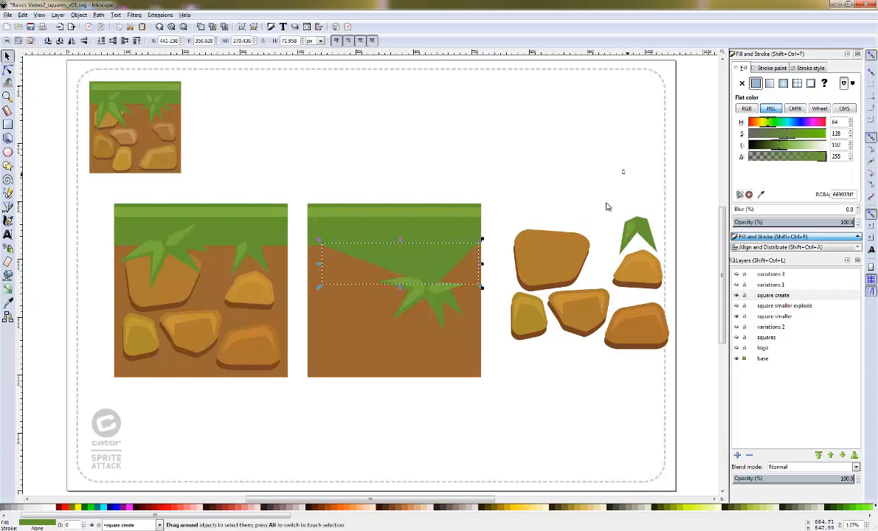
left_click_drag(580, 183, 669, 264)
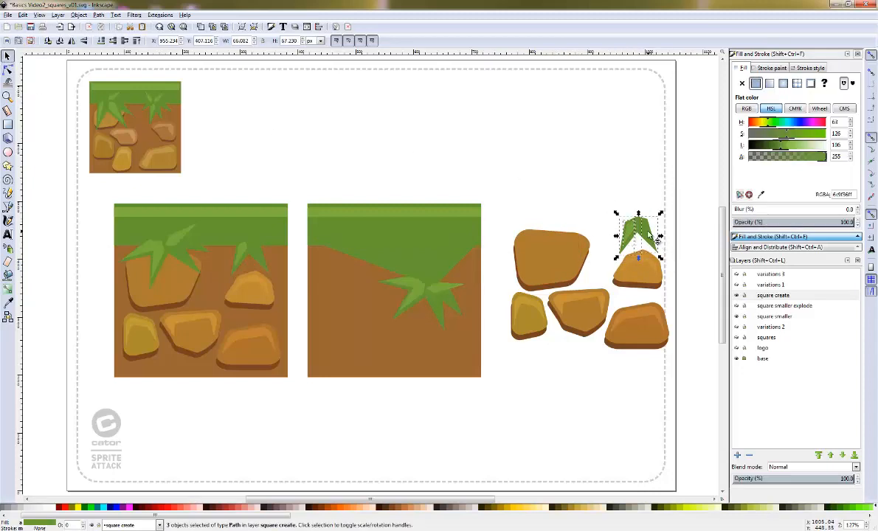
left_click_drag(649, 230, 351, 261)
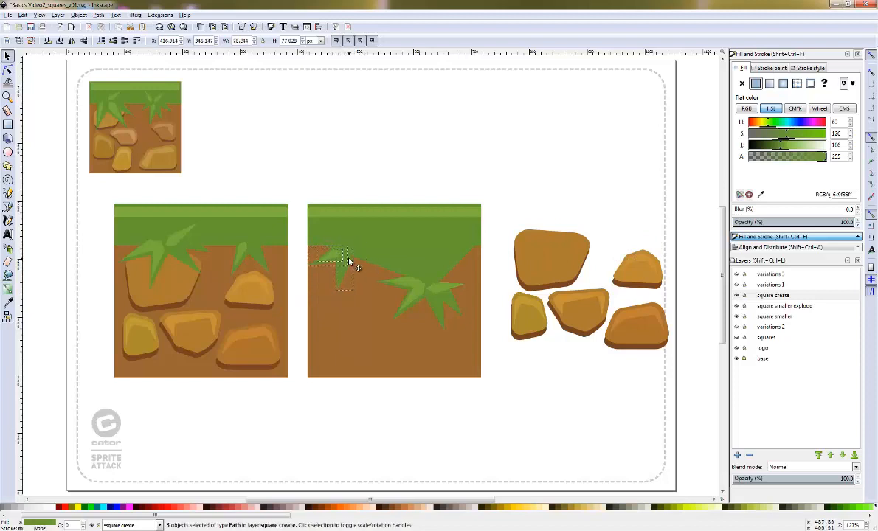
left_click(295, 281)
left_click(346, 273)
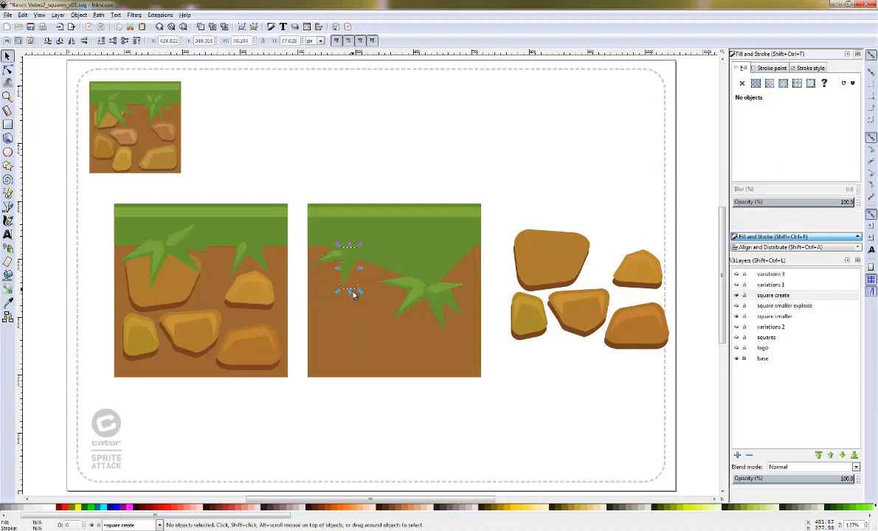
mouse_move(361, 292)
left_mouse_down()
mouse_move(377, 305)
mouse_move(364, 276)
left_mouse_up()
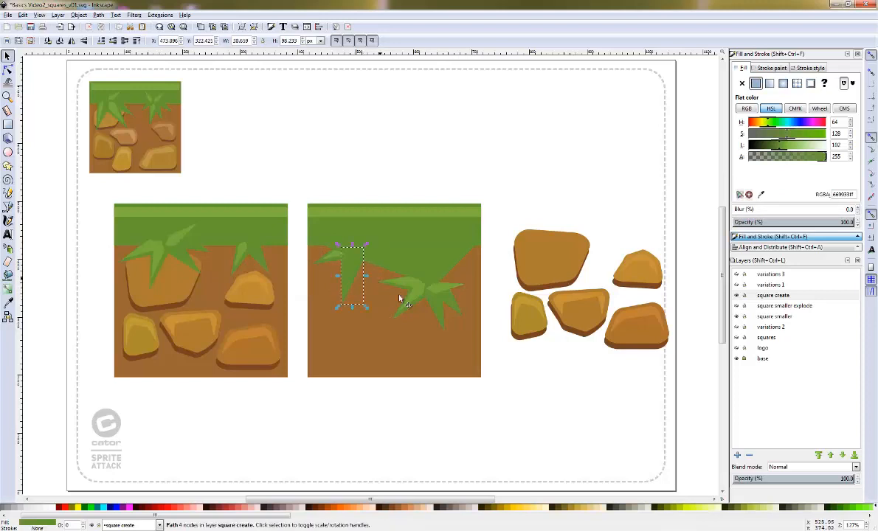
Add duplicated grass blades beside the small tuft and on the right slope of the second tile's green wedge
left_click(434, 303)
key("ctrl+d")
mouse_move(439, 304)
left_mouse_down()
mouse_move(370, 270)
mouse_move(476, 264)
mouse_move(491, 287)
mouse_move(463, 274)
mouse_move(411, 294)
mouse_move(438, 294)
left_mouse_up()
left_click(473, 267)
left_click(407, 289)
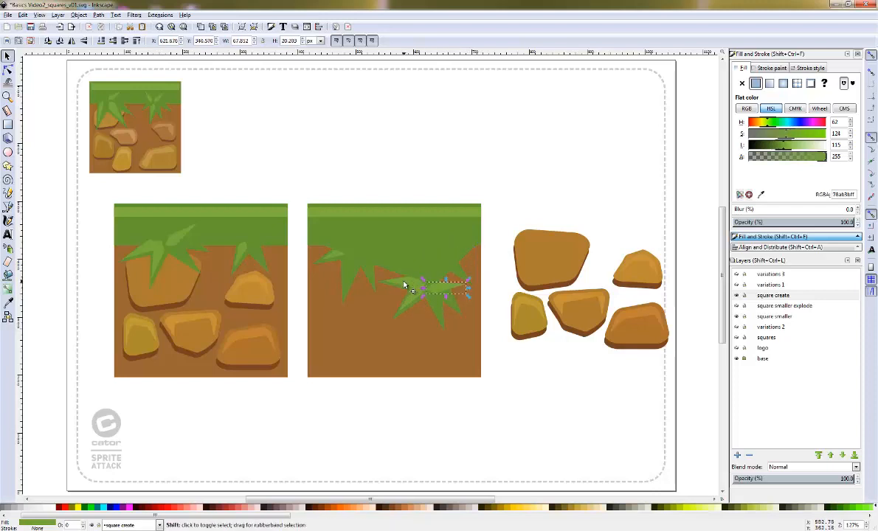
left_click(417, 309, "shift")
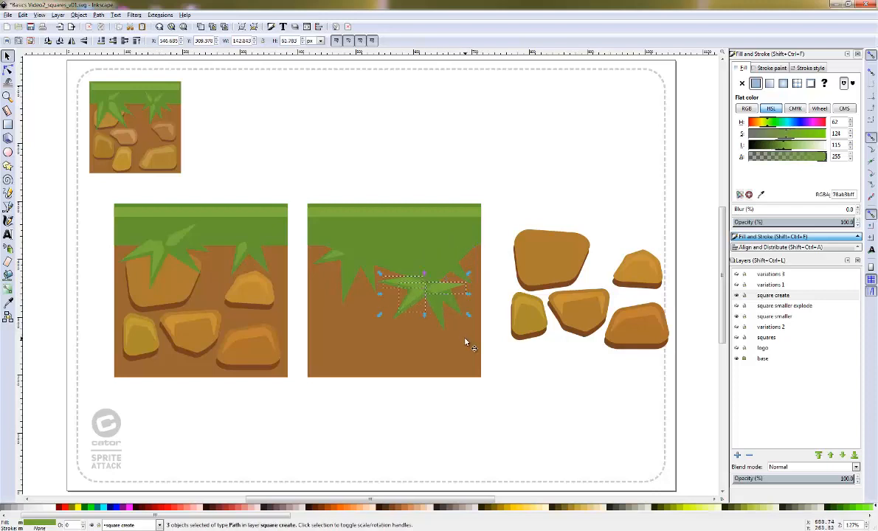
left_click(466, 343)
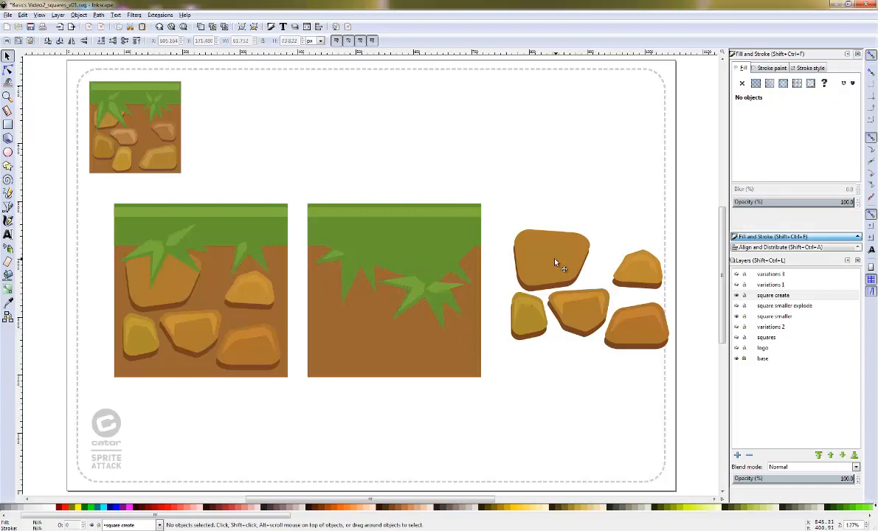
Place the large stone's face below the second tile's small tuft, rotated and scaled to about 83 by 85 px, near X 430, Y 319 px
left_click_drag(555, 262, 355, 287)
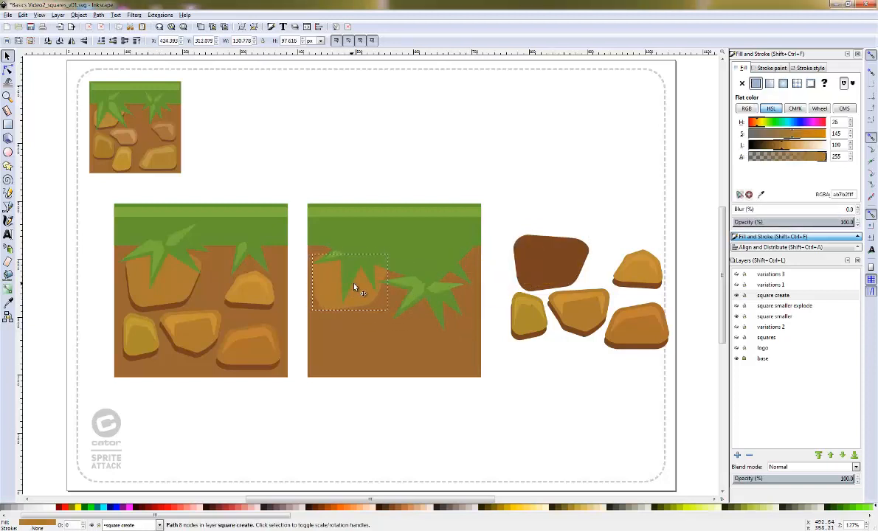
left_click_drag(391, 253, 376, 266)
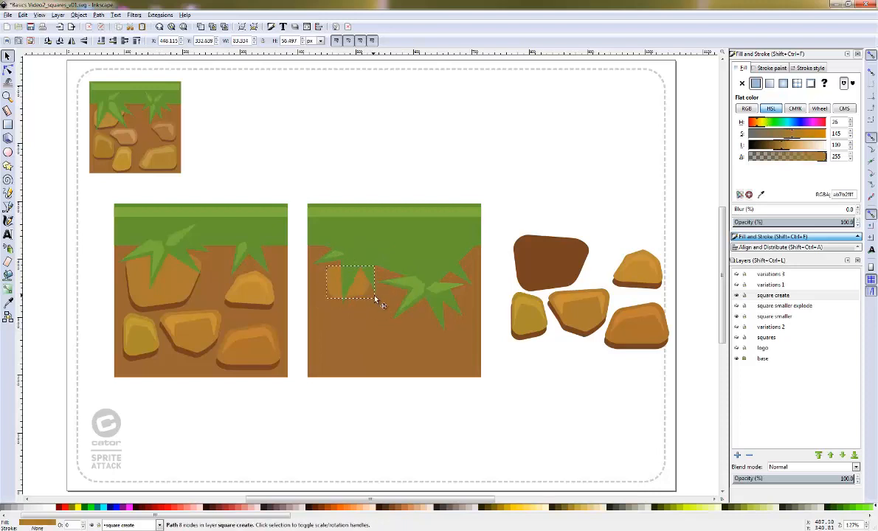
left_click(363, 291)
left_click_drag(375, 300, 322, 270)
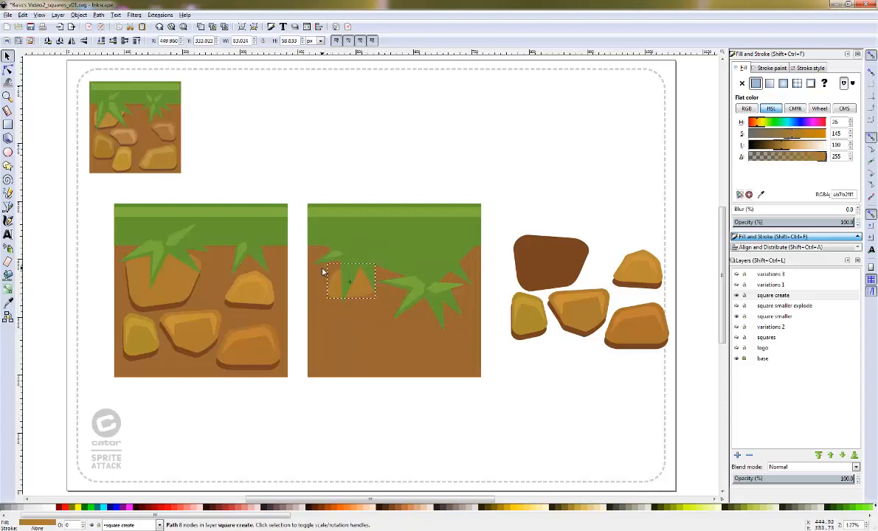
left_click(352, 291)
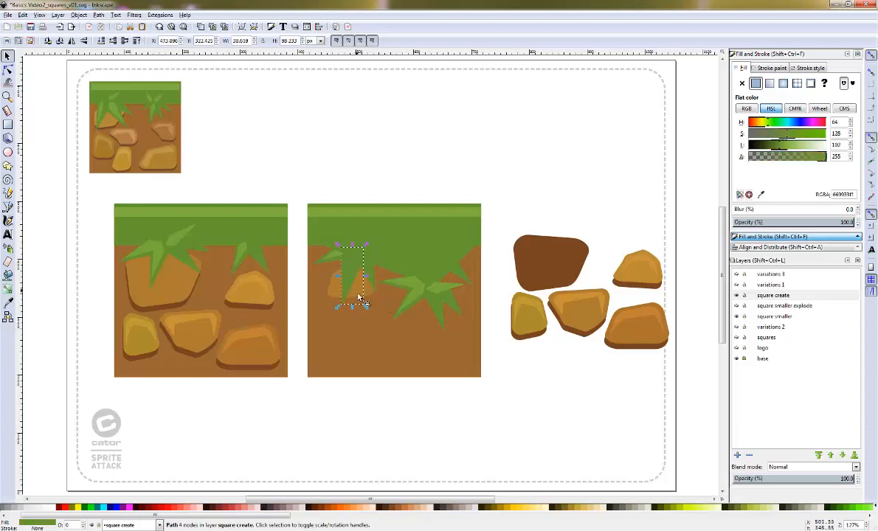
left_click(351, 298, "alt")
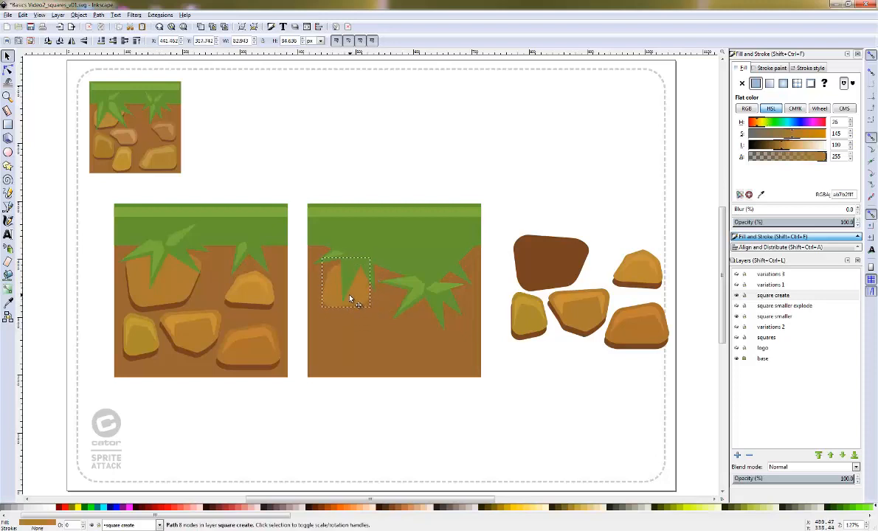
left_click_drag(350, 298, 341, 296)
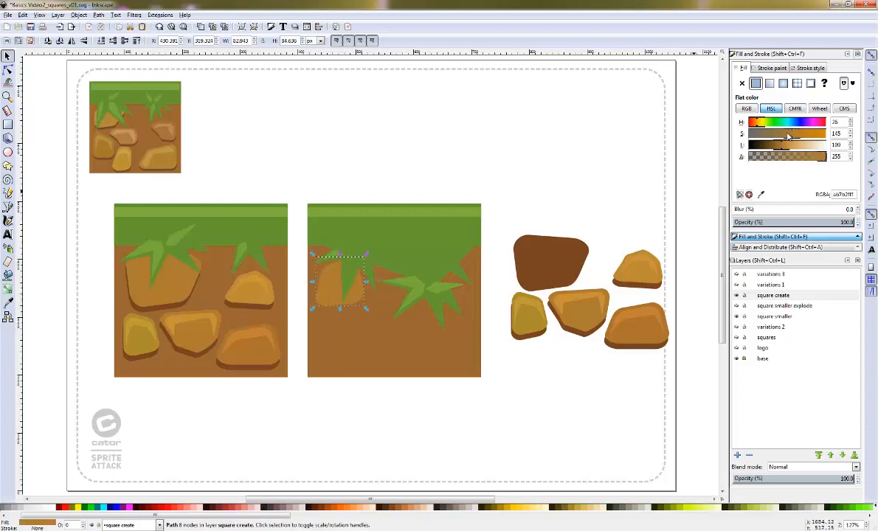
Recolour the stone under the second tile's small tuft to a reddish orange with hue 17, saturation 145 and lightness 124
left_click_drag(758, 127, 780, 149)
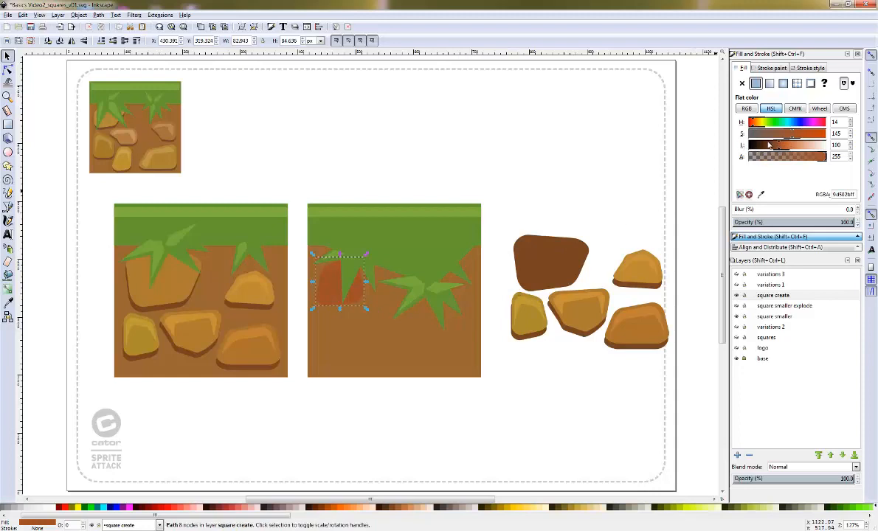
left_click(788, 146)
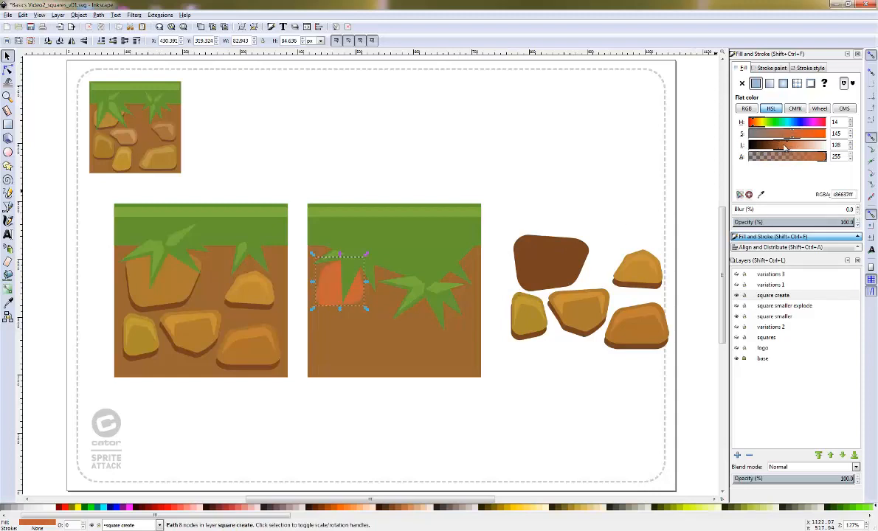
left_click(784, 147)
left_click_drag(784, 146, 754, 124)
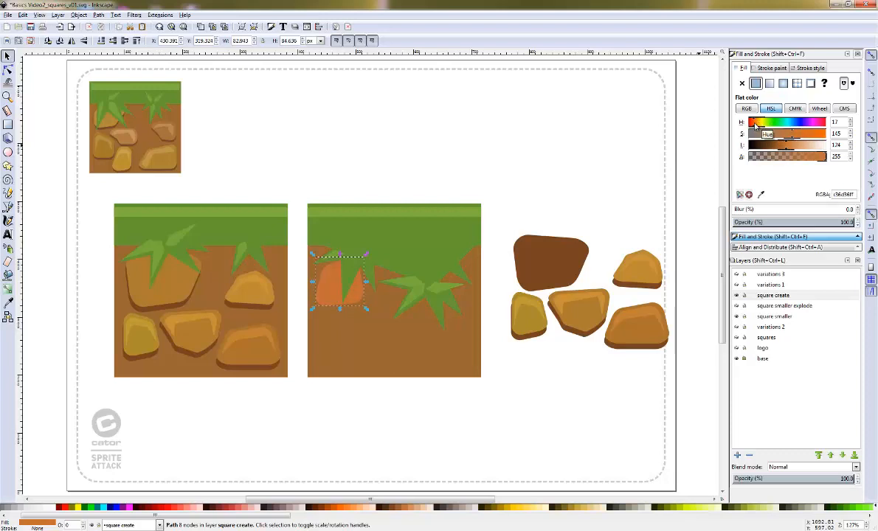
Place a copy of the small upper stone's face below the orange stone, rotated upside down, at about X 455, Y 258 px
left_click(639, 270)
key("ctrl+c")
key("ctrl+v")
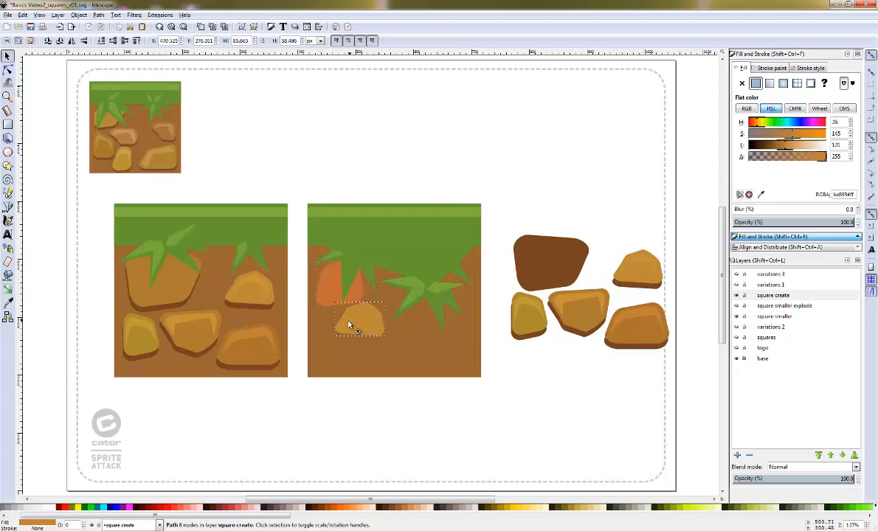
left_click_drag(348, 323, 375, 314)
left_click(354, 323)
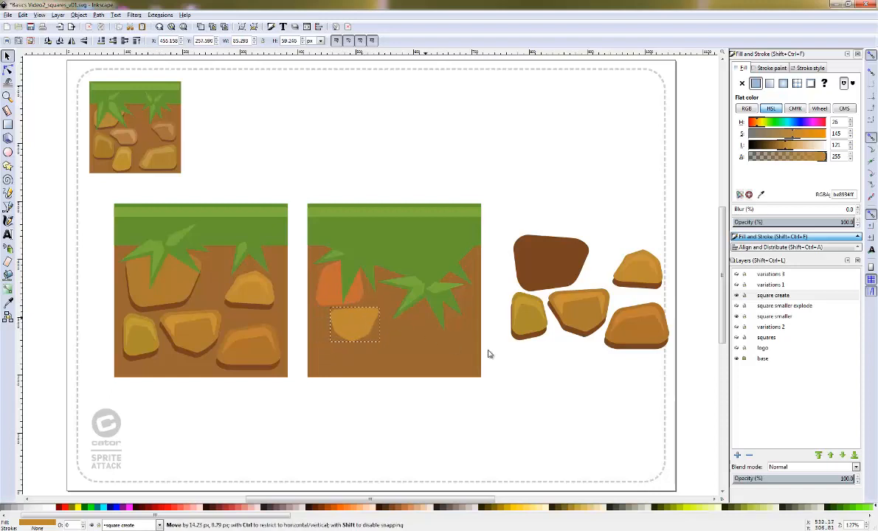
Place a rotated duplicate of the middle stone's face beside the copied stone on the second tile, at about X 533, Y 219 px
left_click(589, 318)
key("ctrl+d")
left_click_drag(588, 317, 410, 345)
left_click(410, 345)
left_click_drag(440, 318, 472, 347)
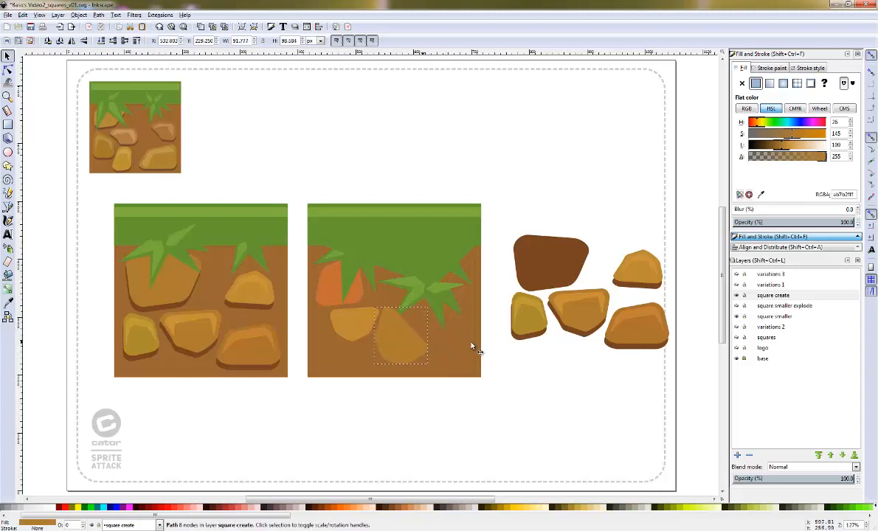
Place a copy of the small yellow stone's face under the second tile's upside-down stone, rotated, at about X 472, Y 196 px
left_click(529, 322)
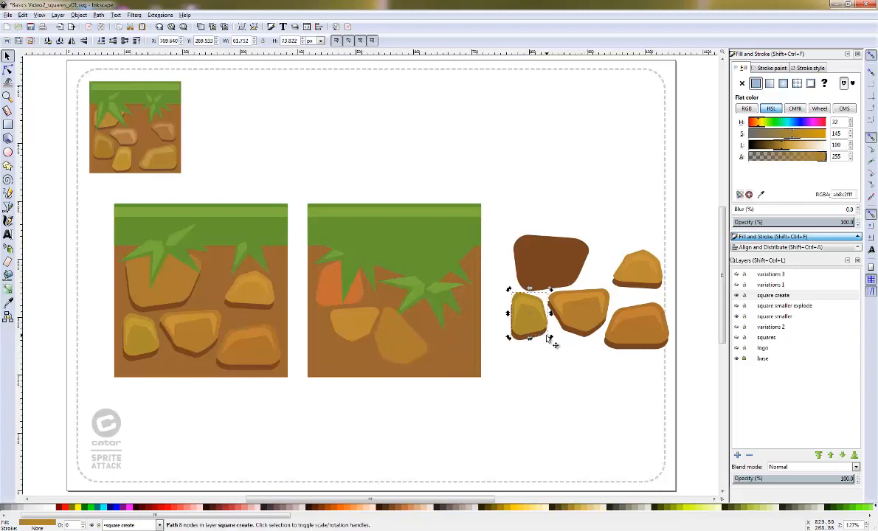
left_click_drag(544, 335, 525, 403)
left_click_drag(513, 329, 445, 353)
left_click(402, 393)
left_click_drag(396, 382, 369, 359)
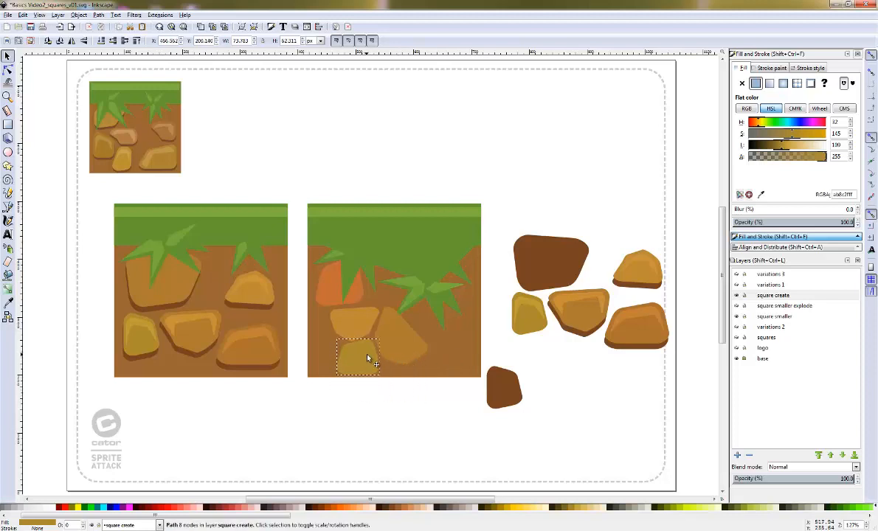
left_click(369, 359)
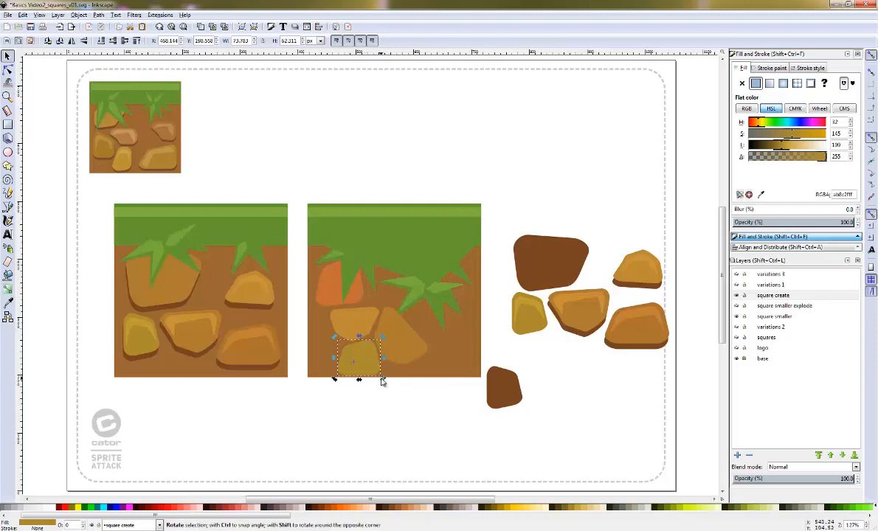
left_click_drag(382, 379, 384, 374)
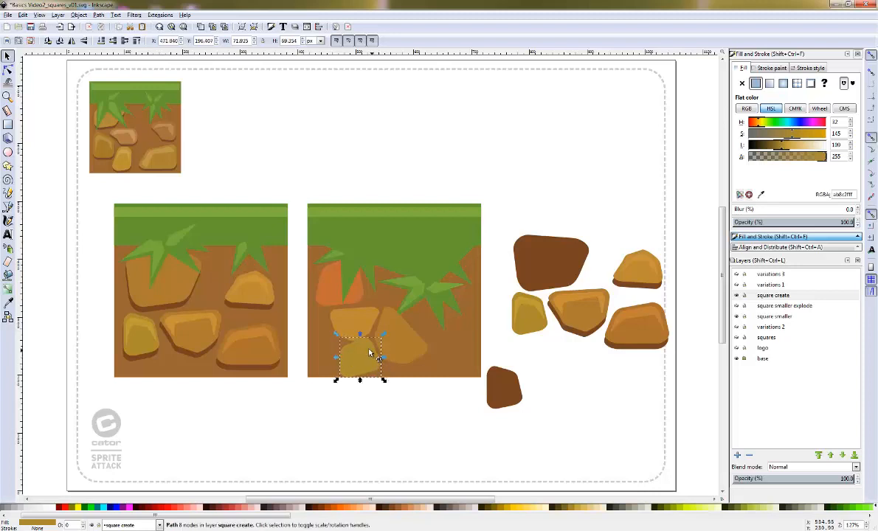
Shrink the placed yellow stone to about 62 by 51 px at X 481, Y 203 px and recolour it to hue 23, lightness 124
left_click(371, 348)
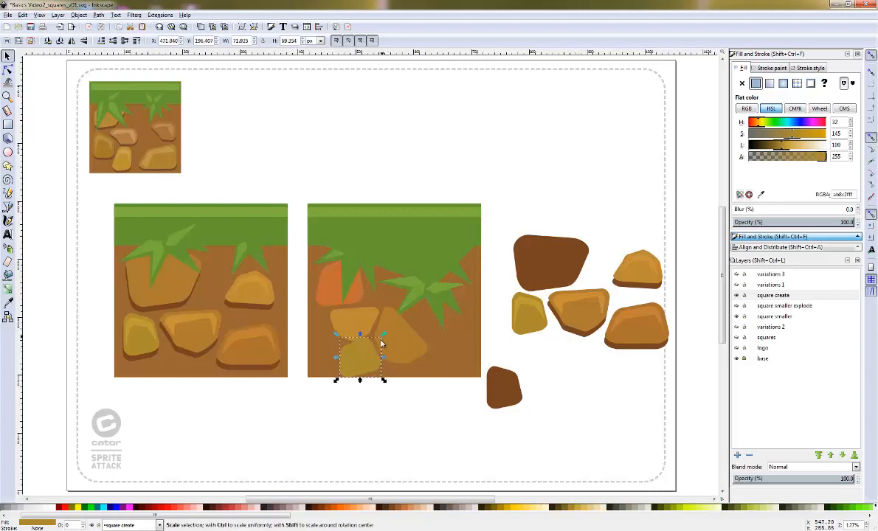
left_click_drag(383, 337, 377, 347)
left_click_drag(367, 359, 370, 352)
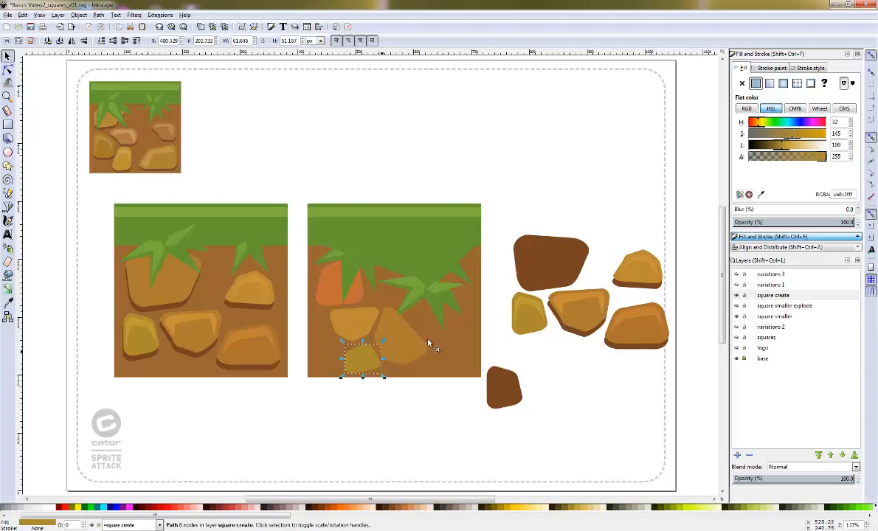
left_click(756, 126)
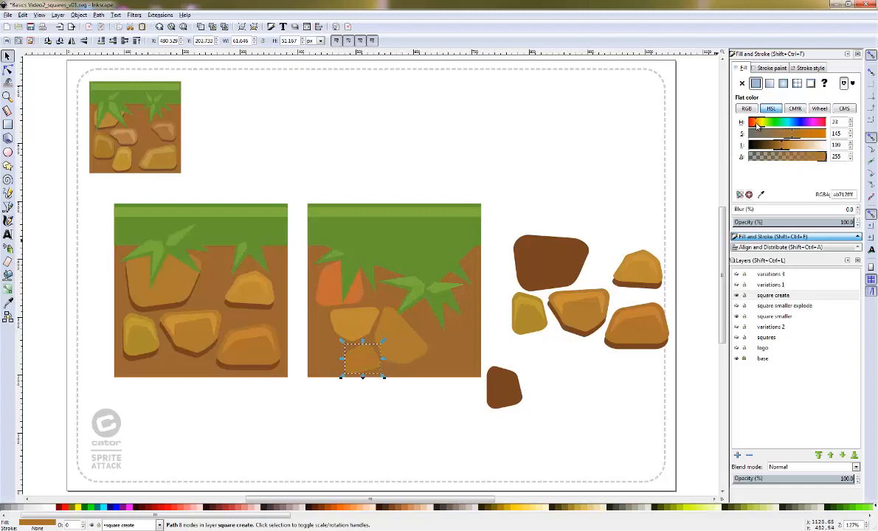
left_click(787, 146)
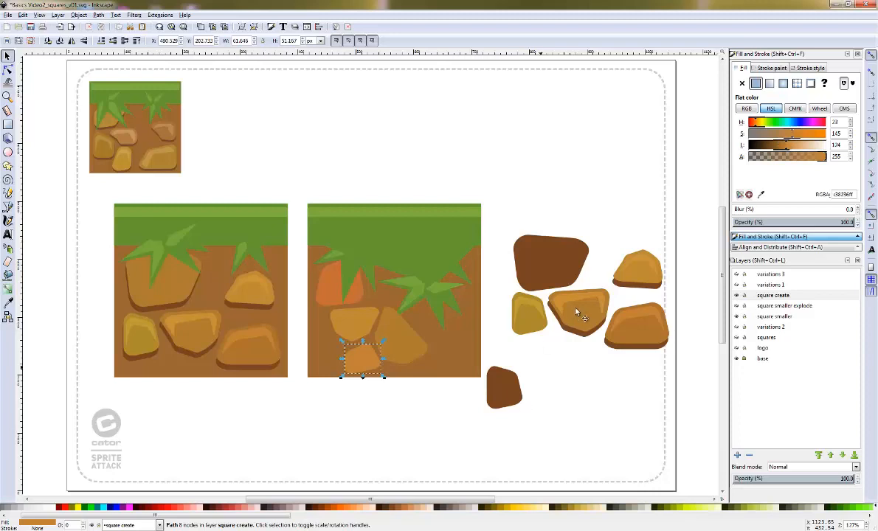
Place the remaining yellow stone face over the second tile's large tuft, rotated, at about X 579, Y 269 px
left_click(633, 273)
left_click_drag(527, 313, 391, 287)
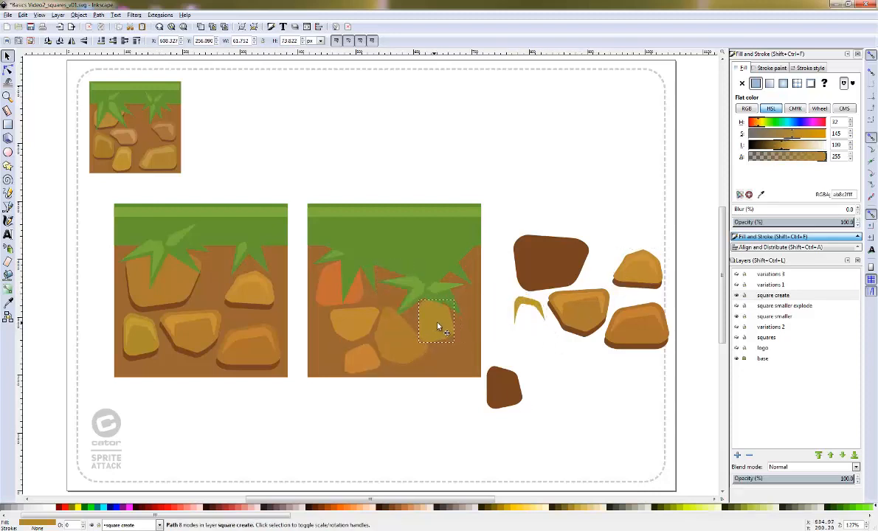
left_click_drag(464, 352, 427, 319)
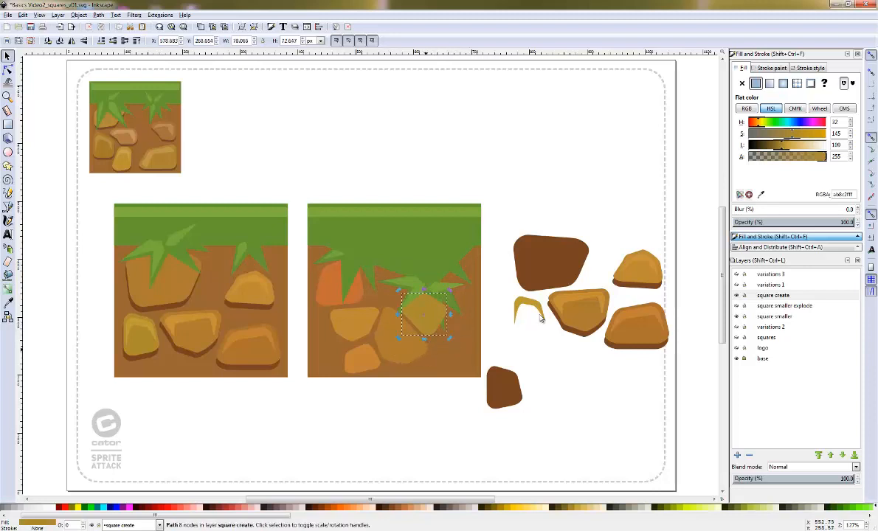
Recolour the stone at the second tile's large tuft with the face colour picked from the first tile's small upper stone
left_click(765, 124)
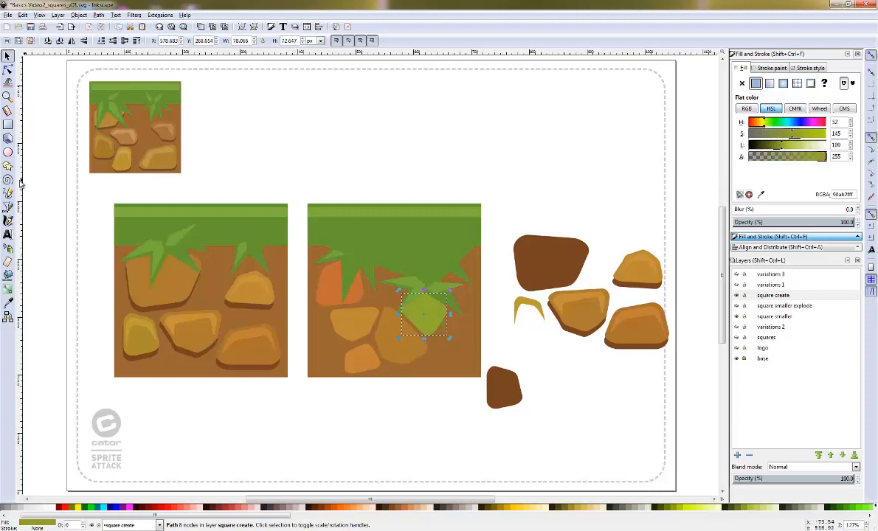
left_click(7, 303)
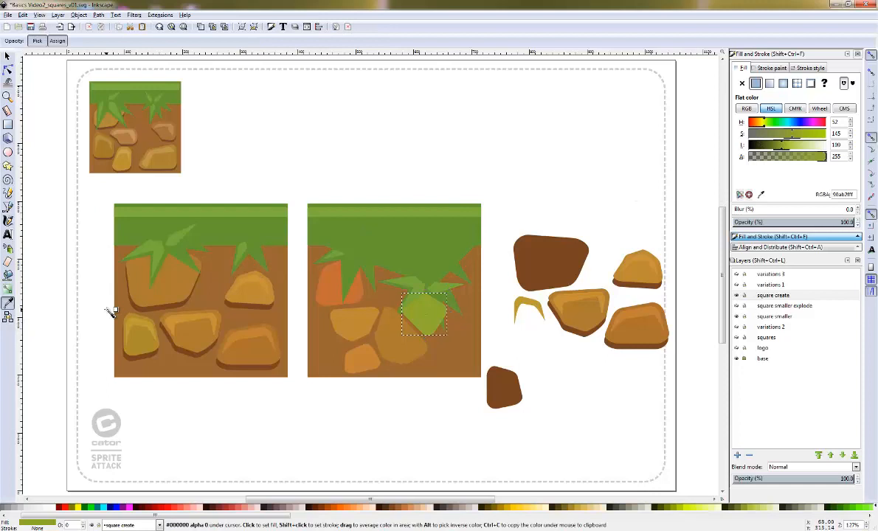
left_click(168, 280)
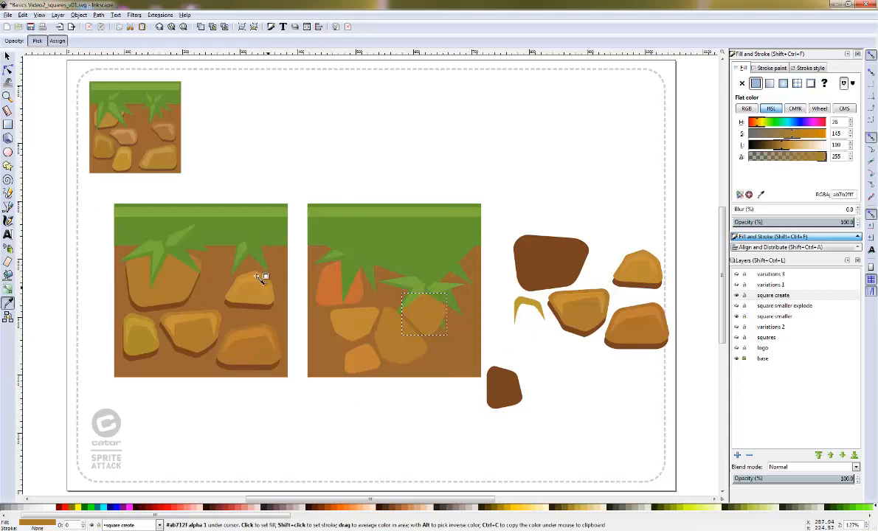
left_click(262, 298)
left_click(8, 56)
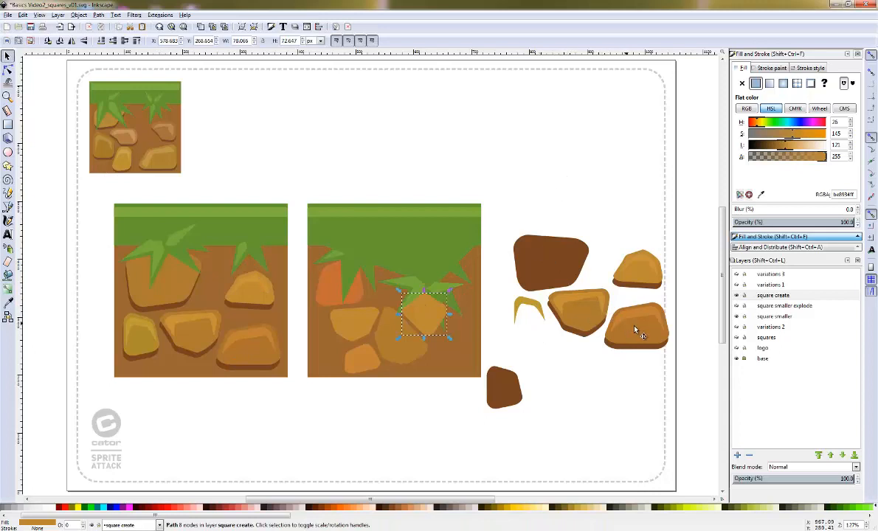
Place the wide orange stone's face near the second tile's lower right corner, about 55 by 71 px, at X 640, Y 216 px
left_click_drag(630, 329, 466, 350)
left_click(479, 347)
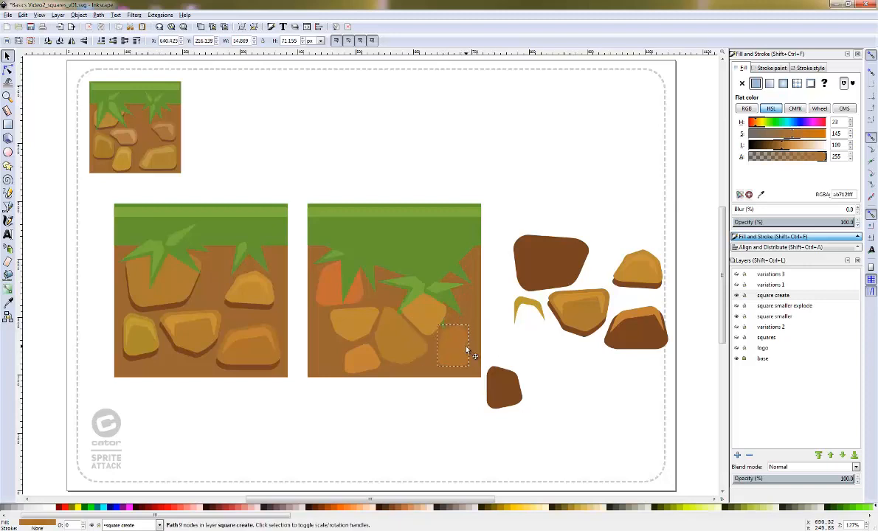
left_click(523, 355)
Delete the dark stone shadow below the spare stones and all the leftover spare stones beside the second tile
left_click(495, 383)
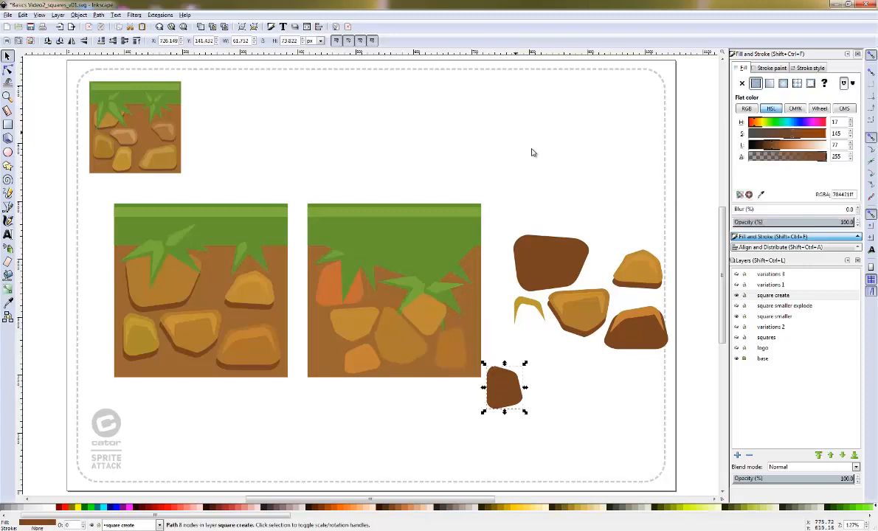
key("Delete")
left_click_drag(498, 188, 693, 384)
key("Delete")
Lower the second tile's five lower stones in the stacking order, behind its large grass tuft
left_click(424, 325)
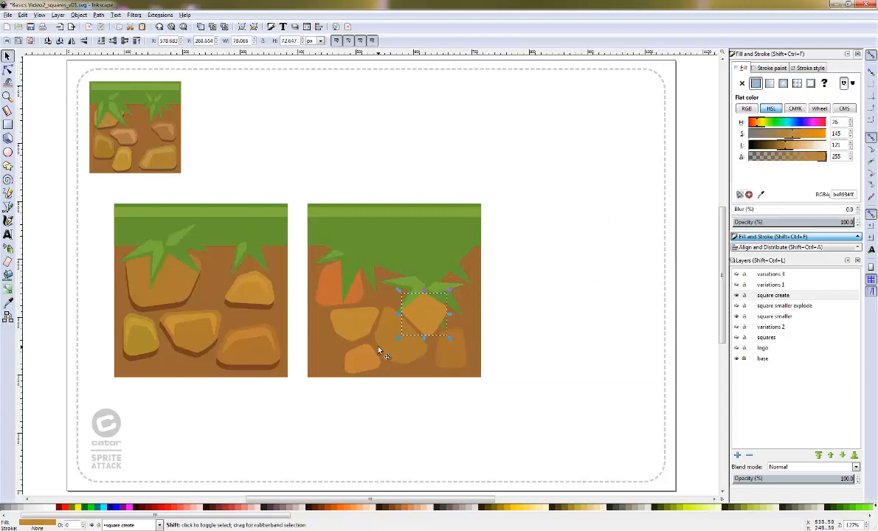
left_click(378, 349, "shift")
left_click(356, 365, "shift")
left_click(348, 325, "shift")
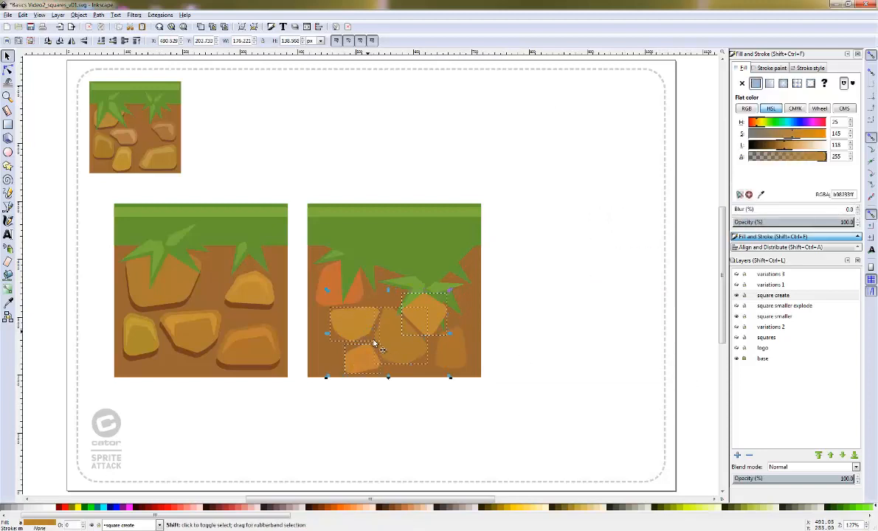
left_click(450, 354, "shift")
key("ctrl+Page_Down")
key("ctrl+Page_Down")
key("ctrl+Page_Down")
key("ctrl+Page_Down")
key("ctrl+Page_Down")
key("ctrl+Page_Down")
key("ctrl+Page_Down")
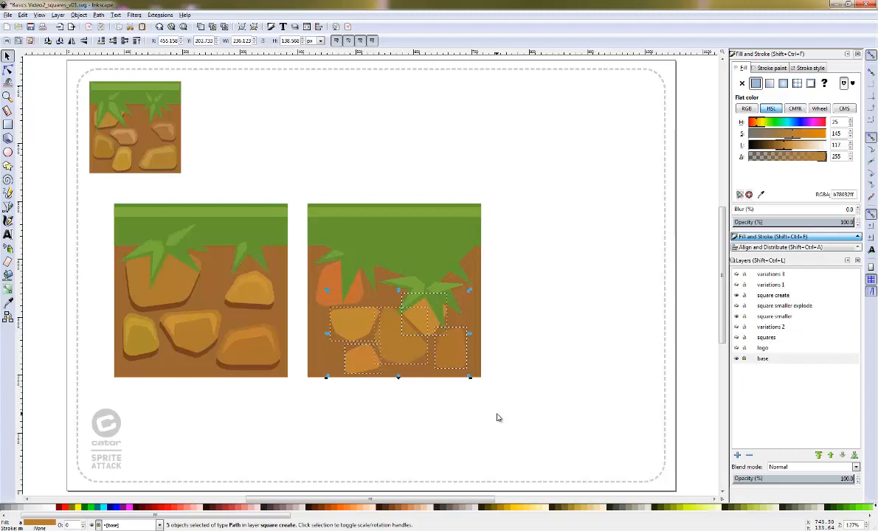
left_click(537, 290)
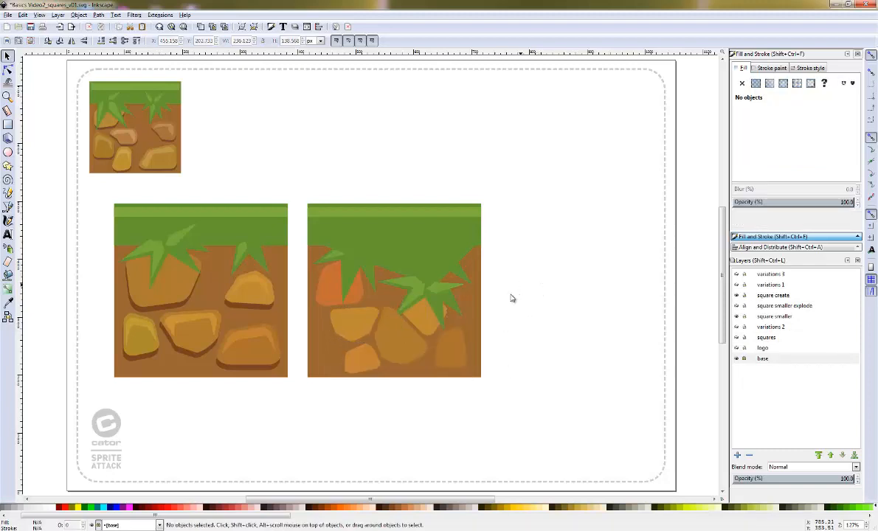
Duplicate the light highlights of the second tile's large tuft and place the copies in the grass above, at about X 542, Y 401 px
left_click(414, 297, "shift")
left_click(439, 290, "shift")
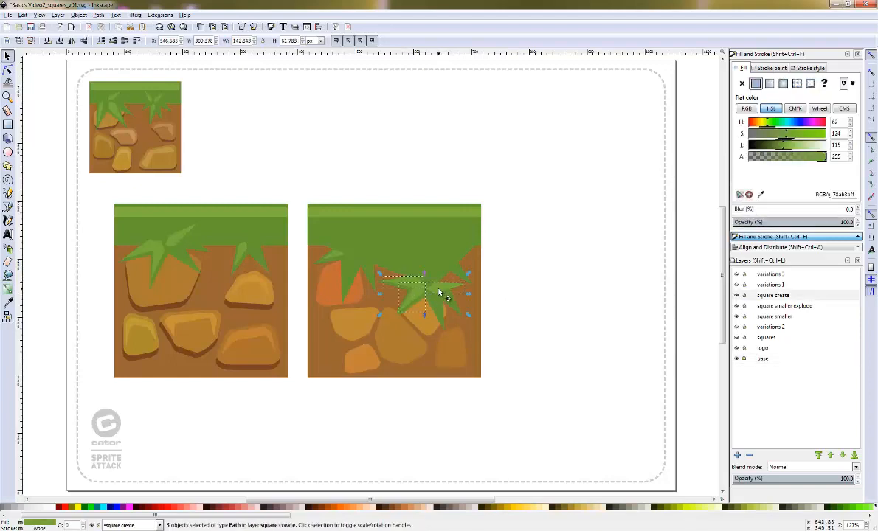
left_click_drag(440, 293, 443, 238)
left_click(487, 231)
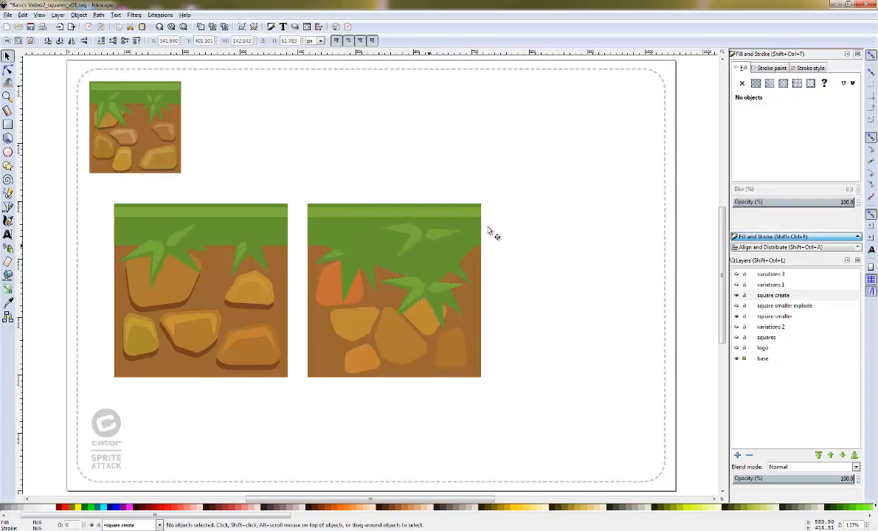
Rotate two of the copied highlight blades and move them over the grass above the second tile's small tuft
left_click(446, 235)
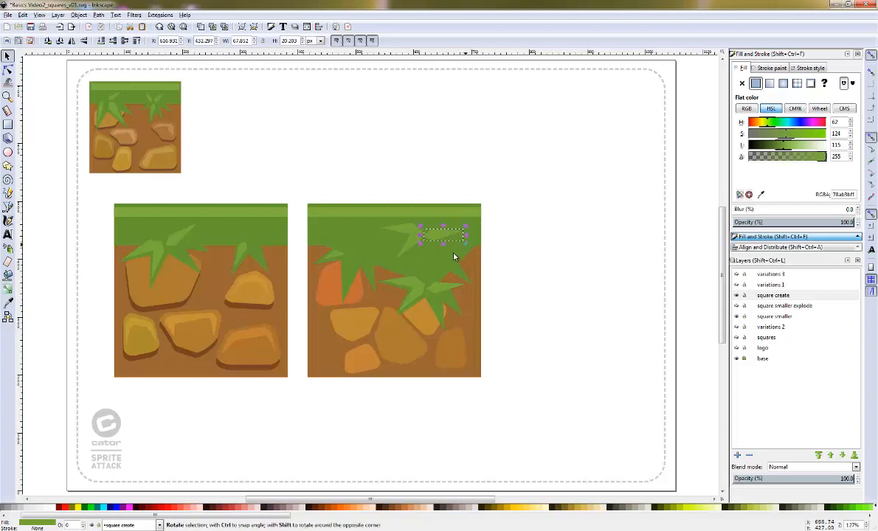
left_click_drag(465, 245, 359, 230)
left_click(406, 243)
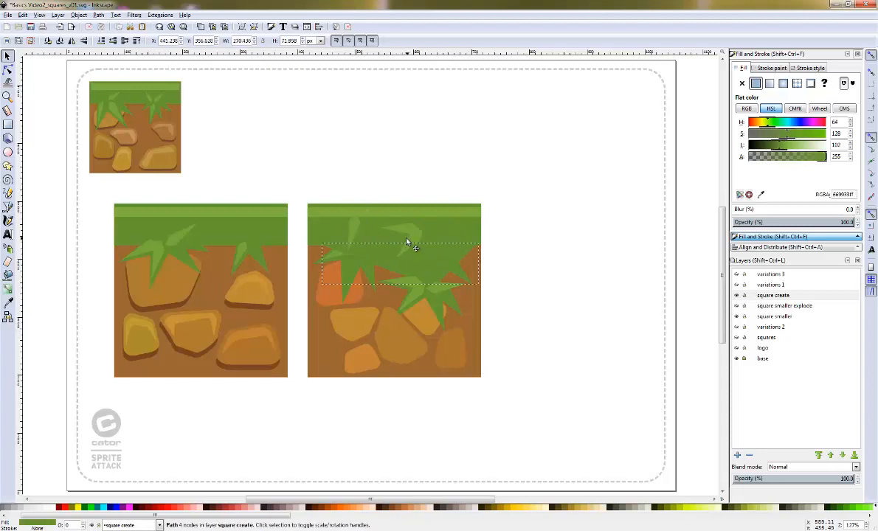
left_click(407, 241, "alt")
left_click(415, 242)
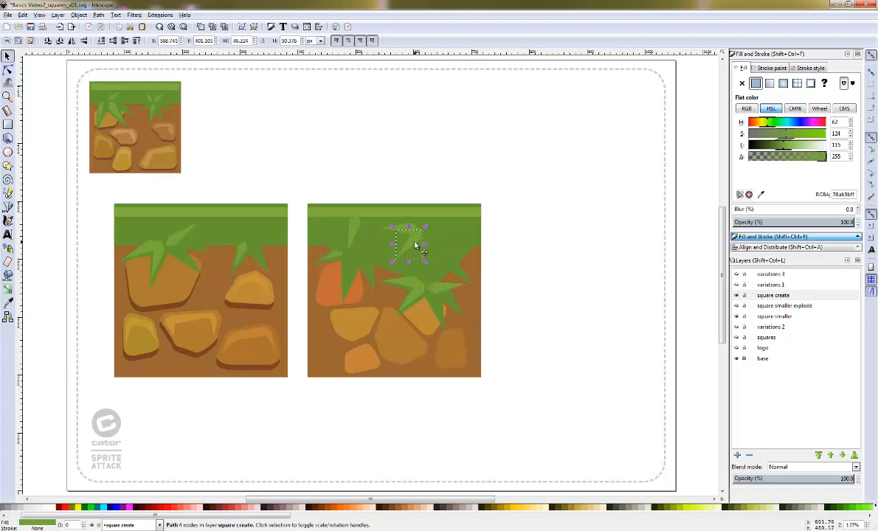
left_click_drag(428, 262, 377, 233)
Rearrange the copied blades as a rotated pair above the small tuft and a single blade at about X 613, Y 435 px
double_click(411, 230)
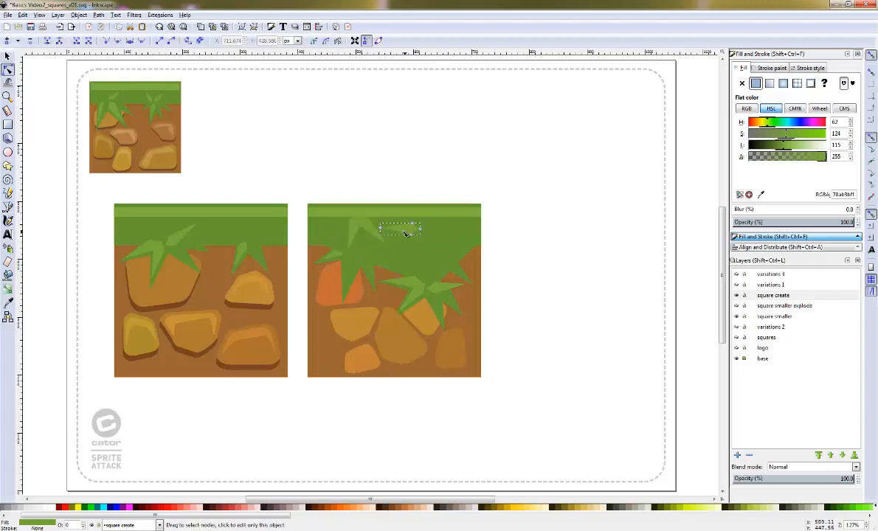
key("s")
left_click_drag(405, 232, 349, 245)
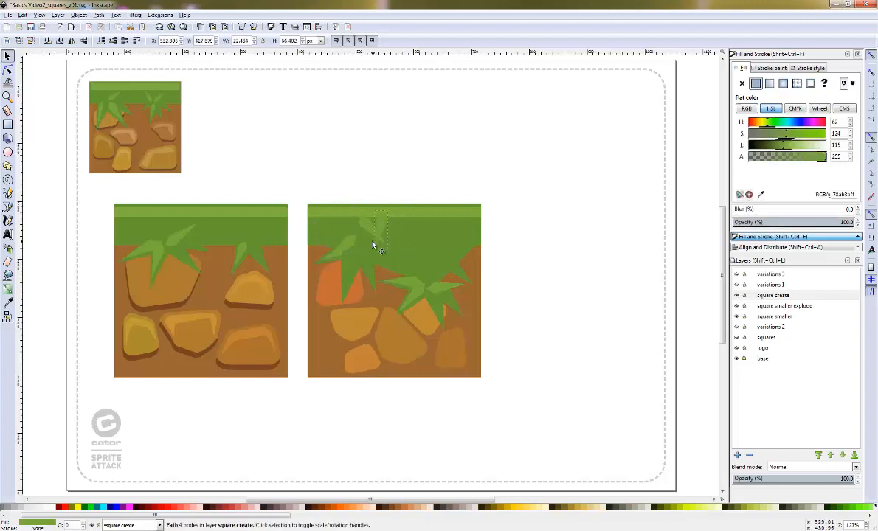
left_click_drag(340, 251, 435, 228)
left_click(566, 277)
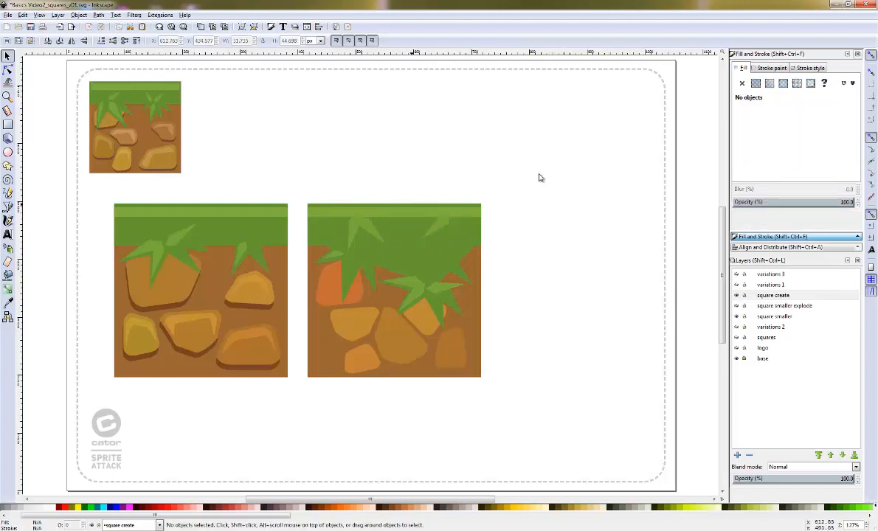
Recolour the three copied highlight blades with the light green picked from the first tile's upper grass stripe
left_click_drag(520, 178, 325, 263)
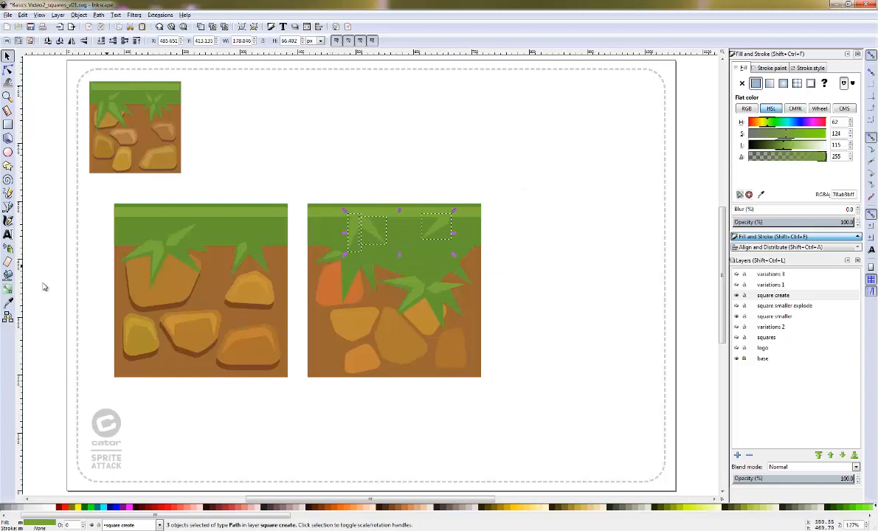
left_click(8, 303)
left_click_drag(172, 210, 174, 211)
left_click(9, 56)
left_click(569, 429)
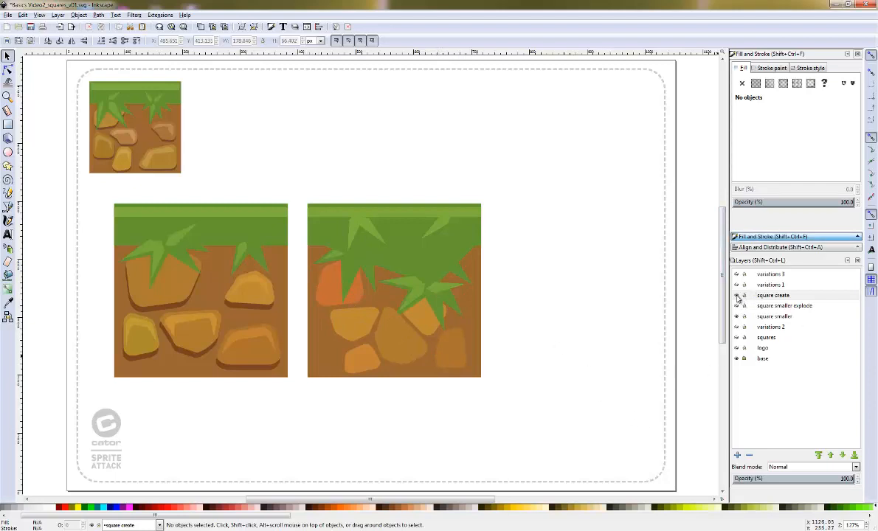
Hide the square create and square smaller layers and show the variations 1 layer
left_click(736, 295)
left_click(736, 284)
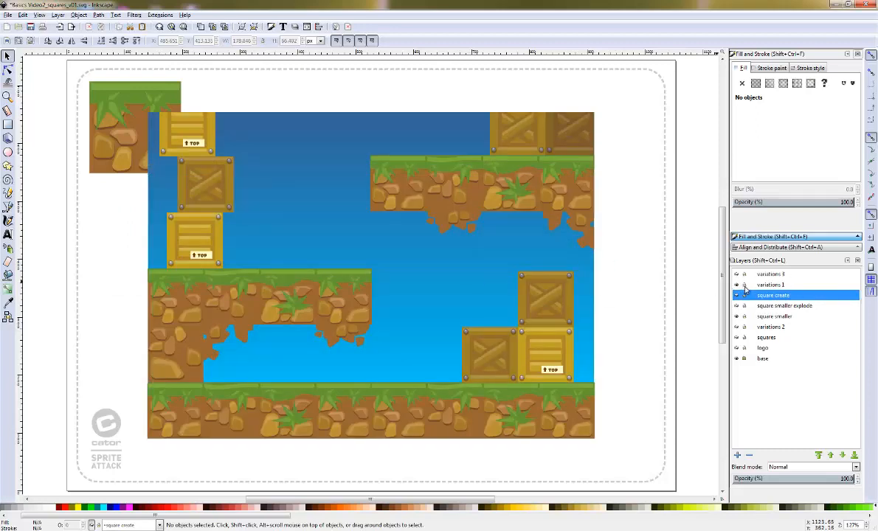
left_click(737, 316)
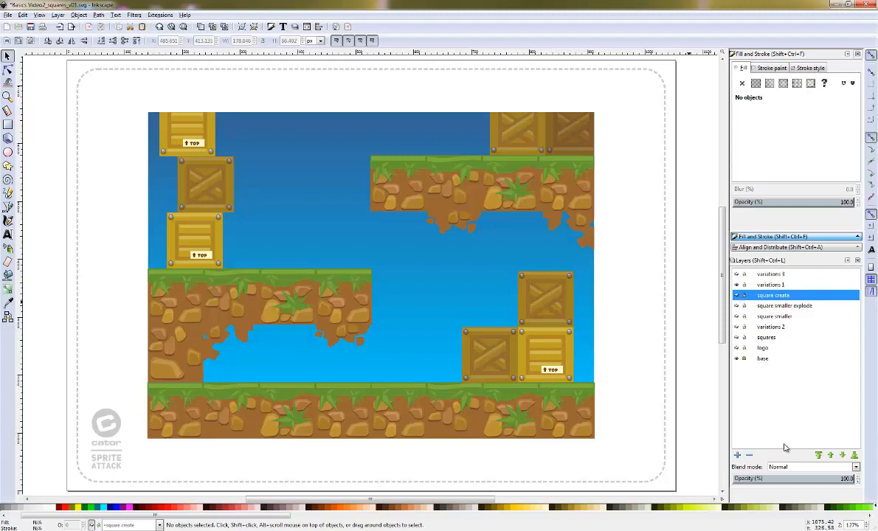
Add a layer named crate create 1 above the square create layer and hide the variations 1 layer
left_click(737, 457)
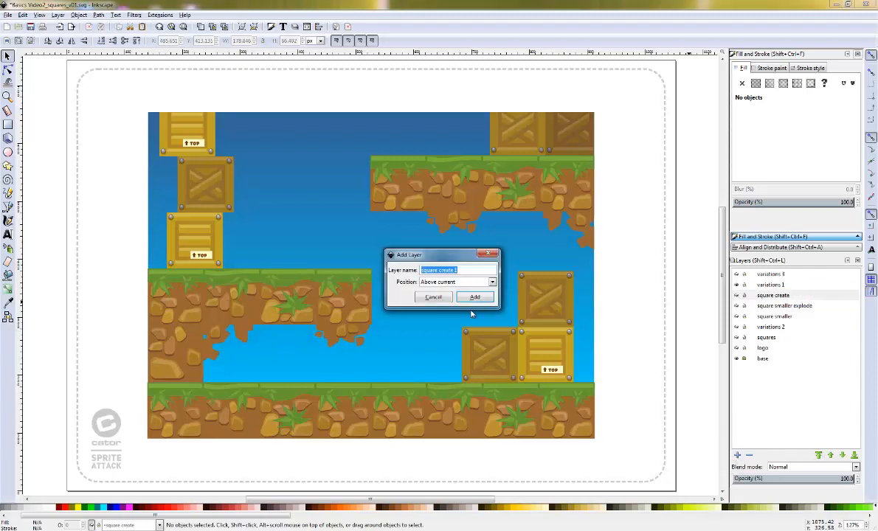
left_click(435, 301)
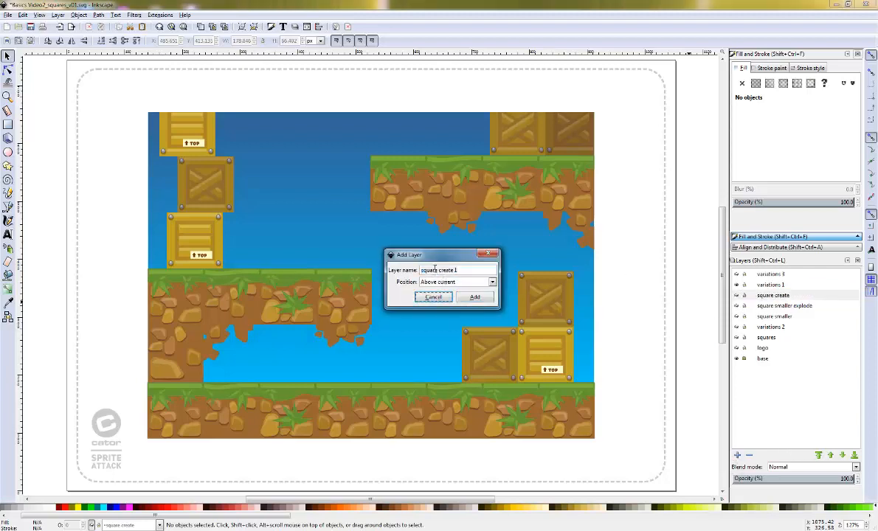
mouse_move(436, 270)
left_mouse_down()
mouse_move(396, 272)
mouse_move(438, 269)
left_mouse_up()
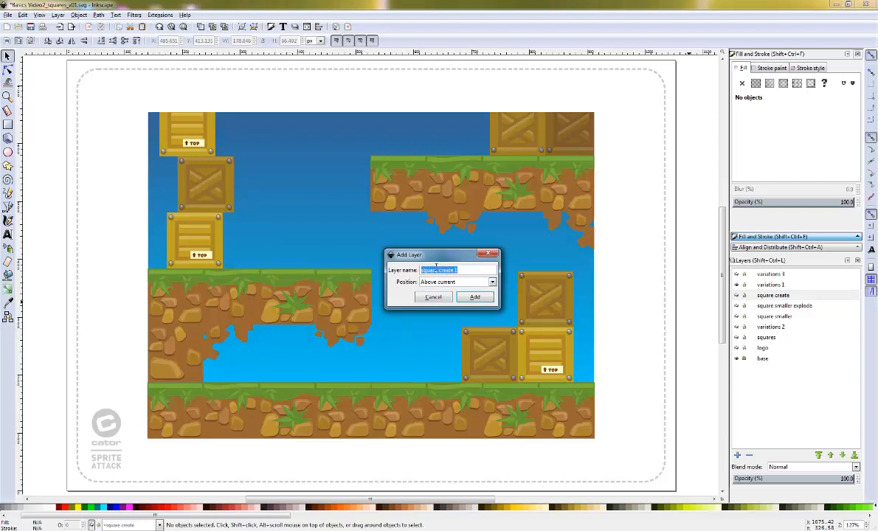
left_click(438, 269)
type("ci")
left_click(474, 297)
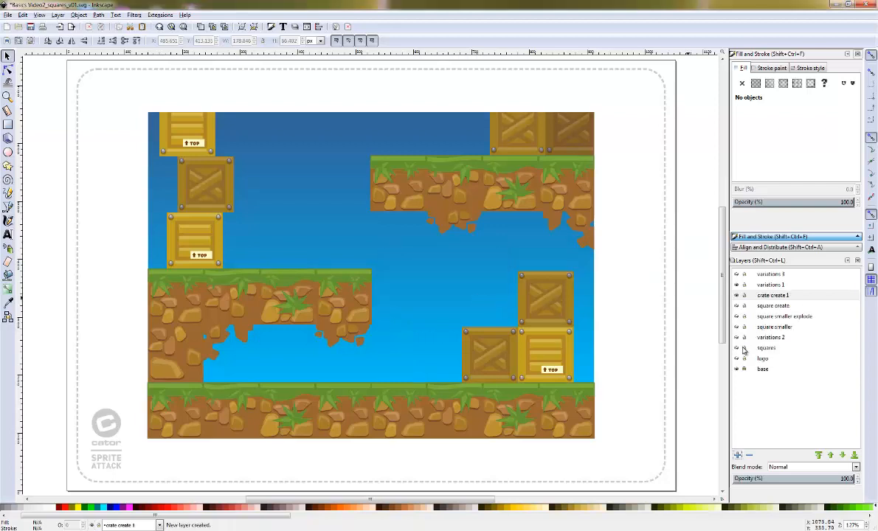
left_click(739, 298)
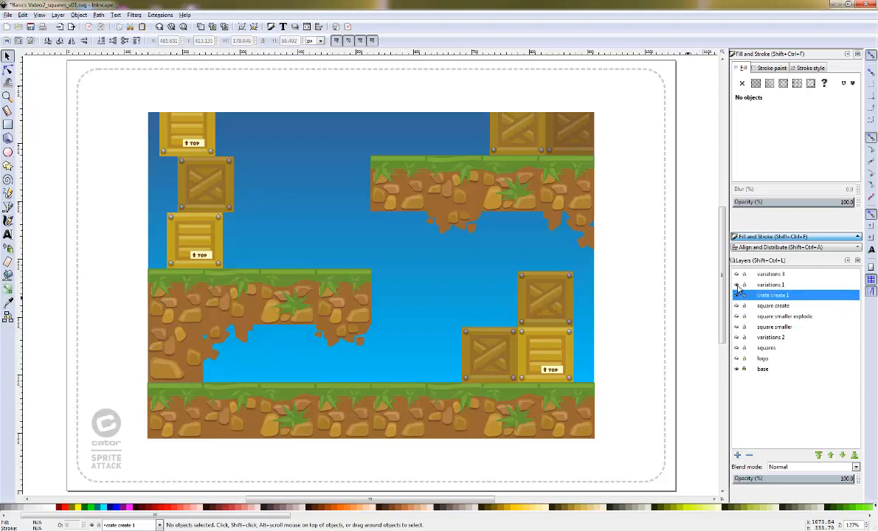
left_click(736, 286)
Draw a square about 374 px wide in the middle of the page and fill it with brown #A05A2C
left_click(8, 124)
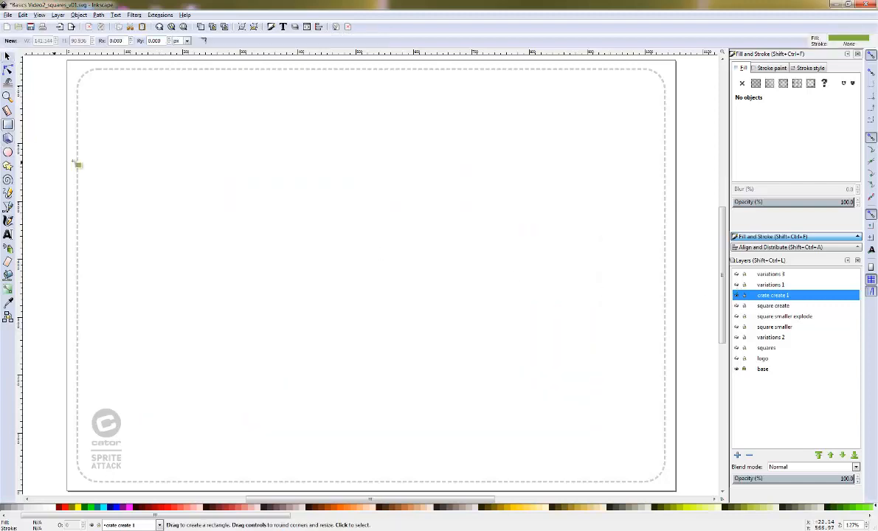
left_click_drag(278, 166, 496, 390)
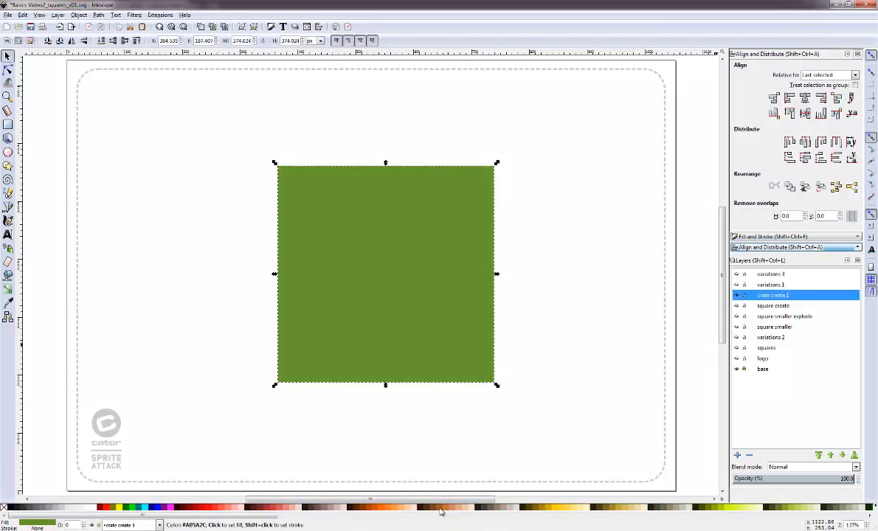
left_click(441, 509)
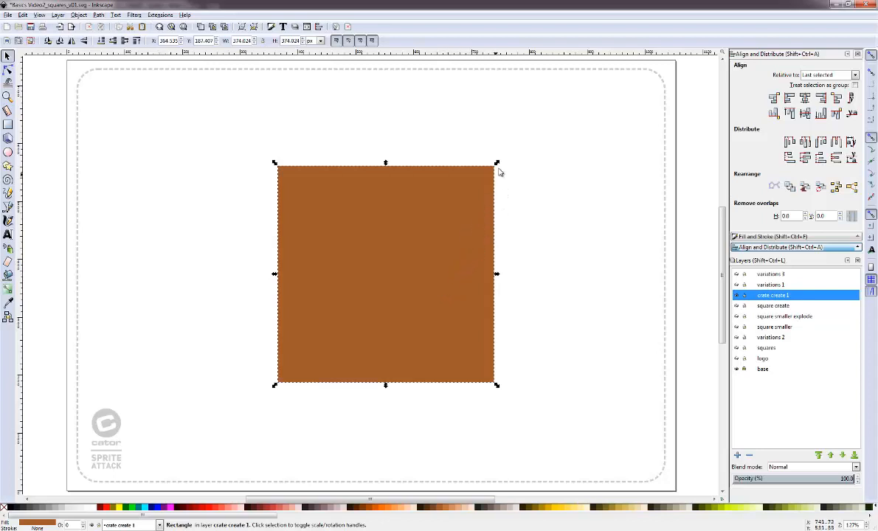
Duplicate the square, scale the copy about its centre to about 320 px, and fill it with a darker brown
key("ctrl+d")
left_click_drag(499, 163, 488, 180)
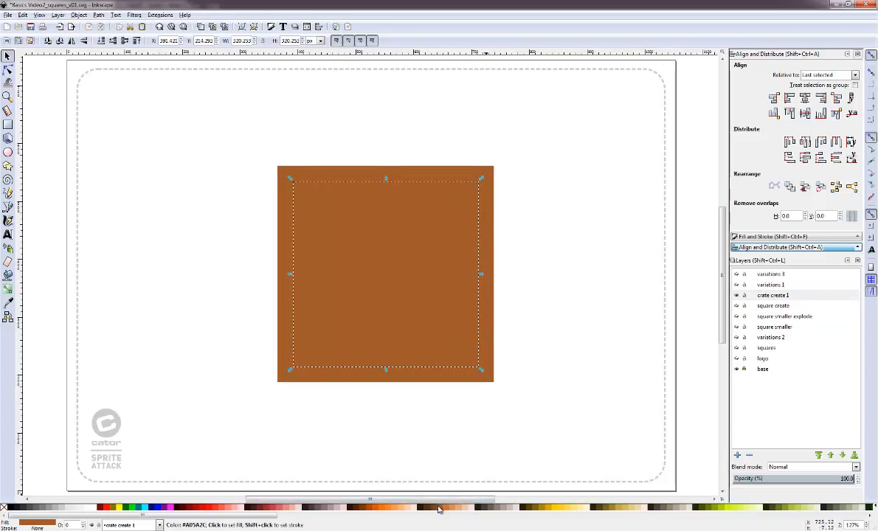
left_click(430, 507)
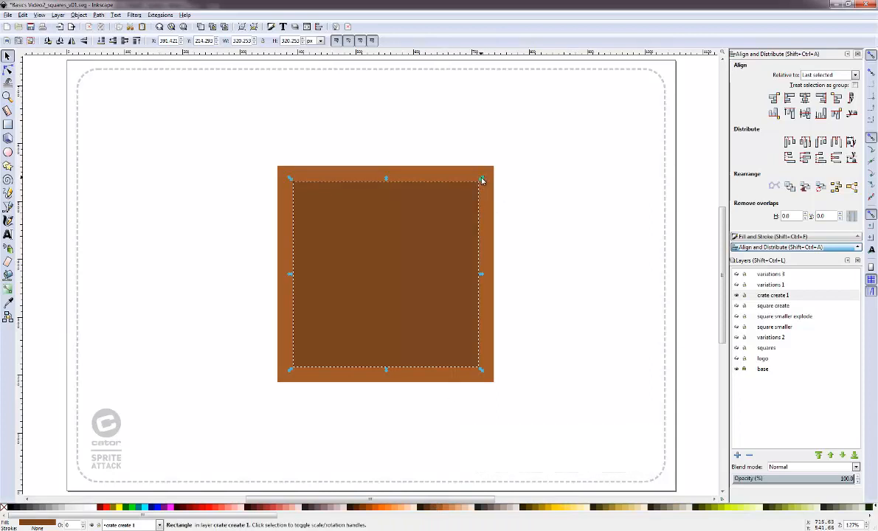
Add another centred square copy scaled to about 300 px and fill it with brown #A05A2C
left_click_drag(479, 180, 475, 185)
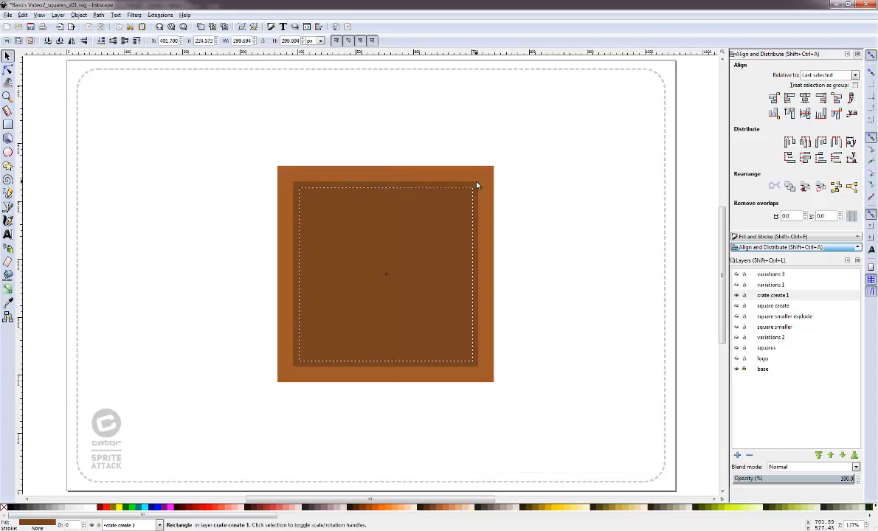
left_click(444, 506)
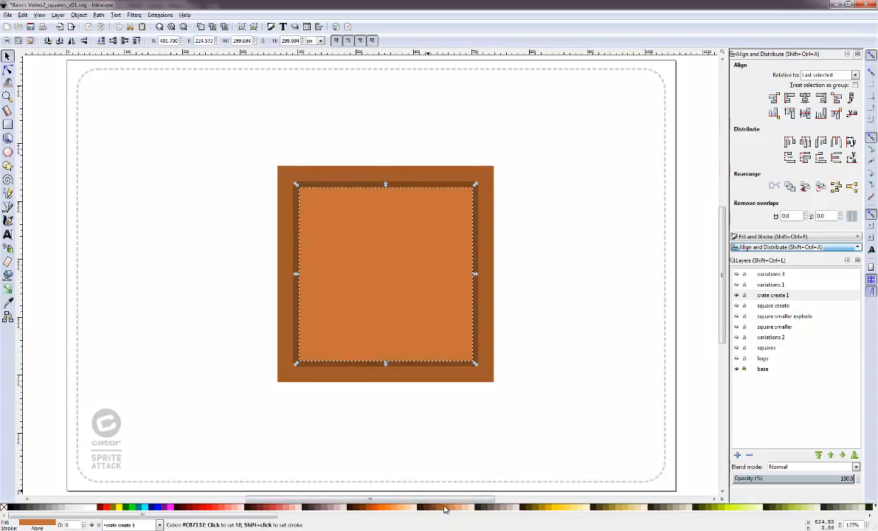
left_click(441, 508)
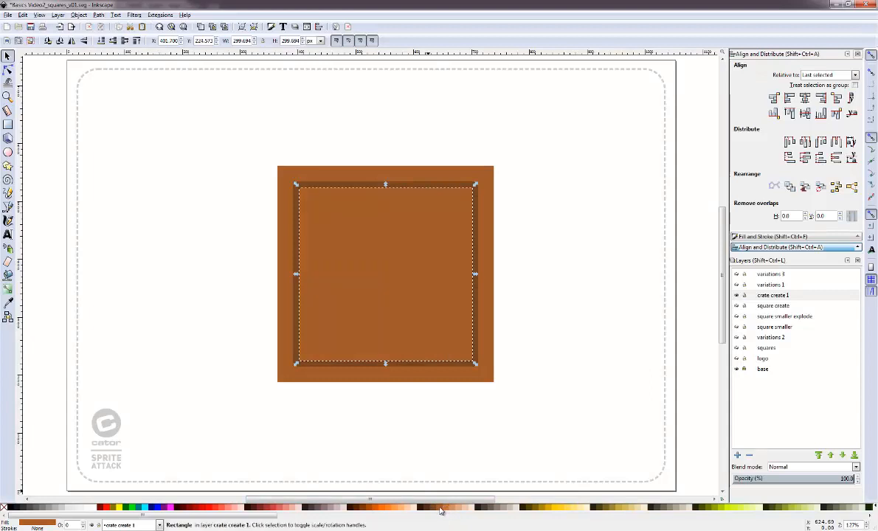
left_click(512, 197)
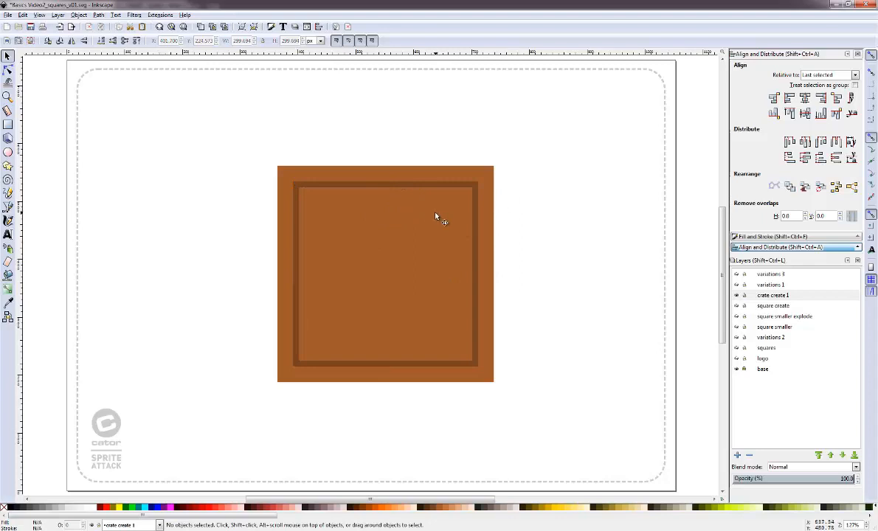
Shrink the two inner squares together about their centre, bringing the innermost one to about 260 px wide
left_click(453, 191)
left_click(453, 186, "shift")
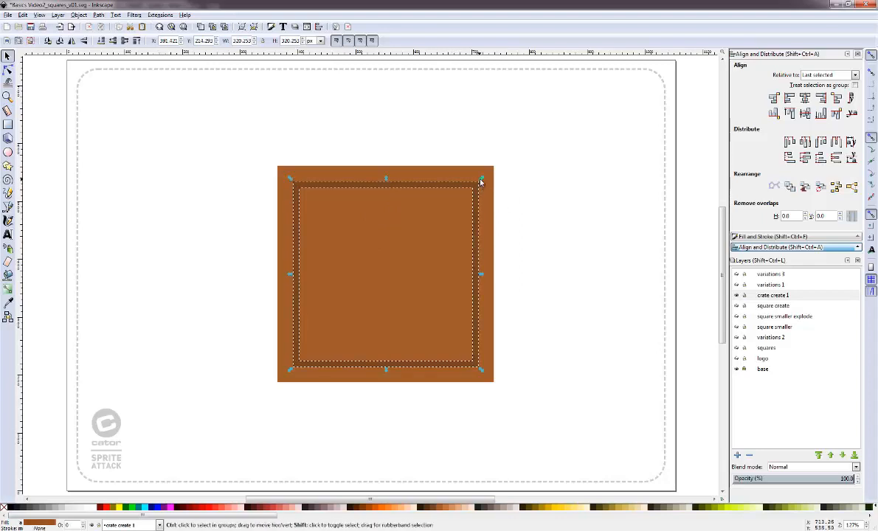
left_click_drag(480, 179, 467, 196)
left_click(528, 203)
left_click(443, 223)
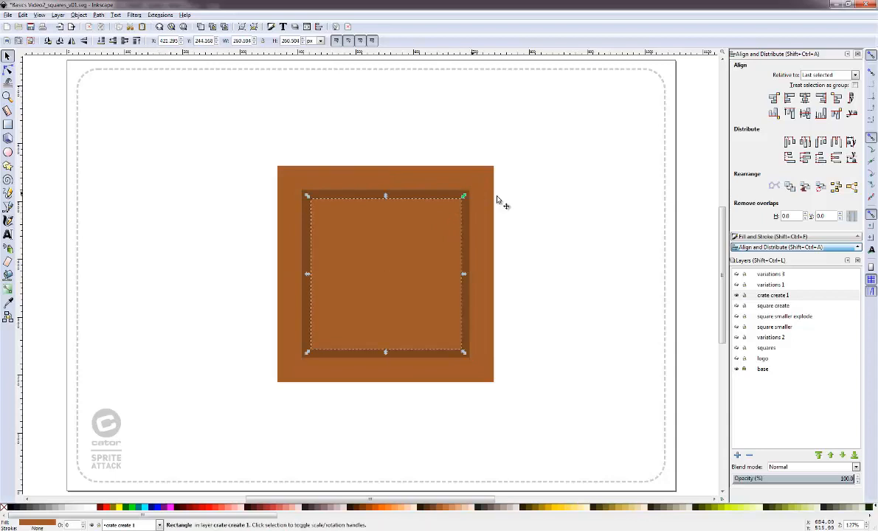
left_click(525, 194)
Turn the innermost square into three stacked horizontal planks, each about 260 by 72 px, inside the dark panel
left_click(402, 221)
left_click_drag(387, 354, 379, 319)
left_click_drag(389, 258, 392, 241)
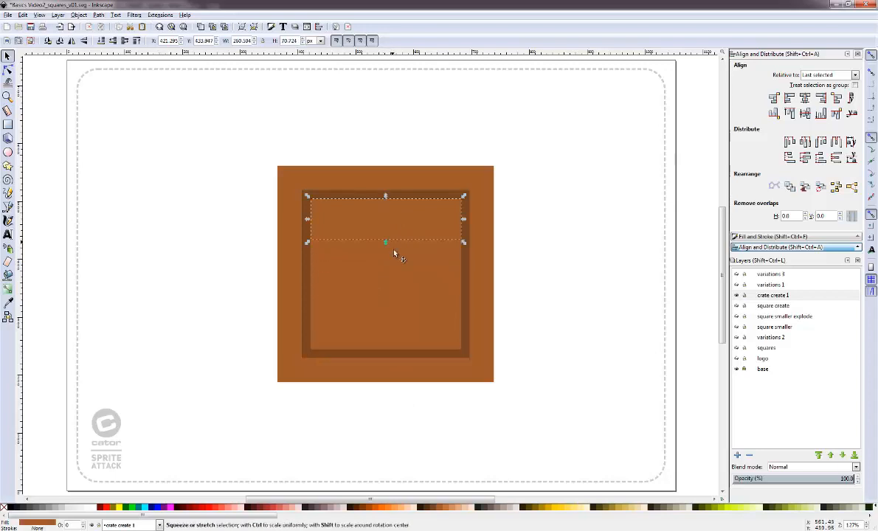
key("ctrl+z")
left_click_drag(386, 196, 389, 274)
key("ctrl+d")
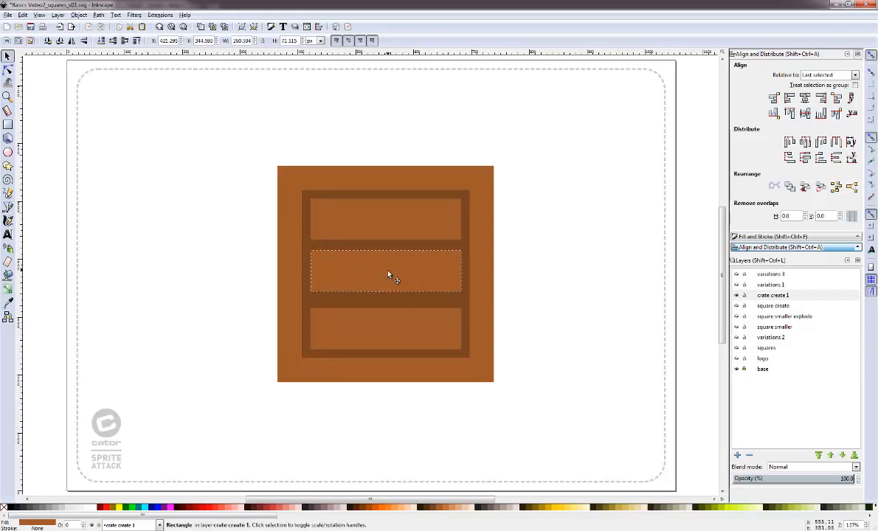
left_click(545, 239)
Make a highlight strip about 360 by 11 px from a plank copy along the crate's upper edge, filled with #C87137
left_click(395, 222)
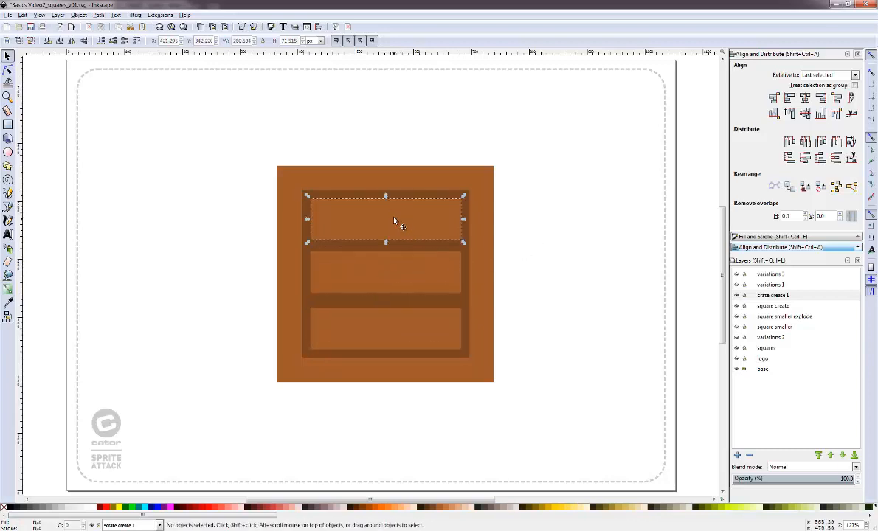
left_click_drag(386, 243, 370, 176)
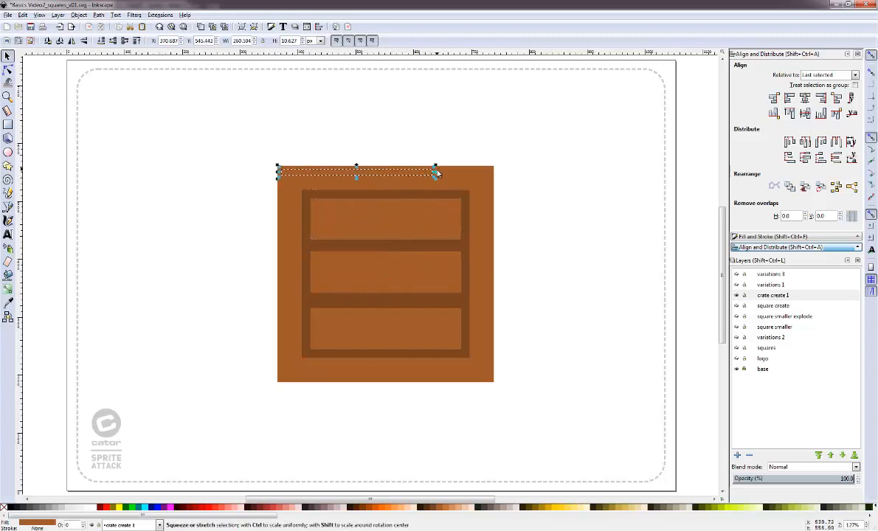
left_click_drag(436, 173, 495, 175)
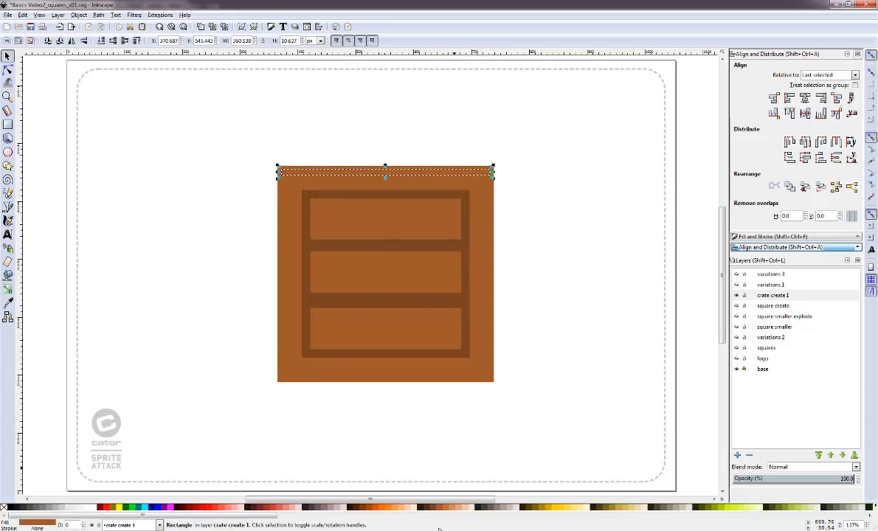
left_click(452, 509)
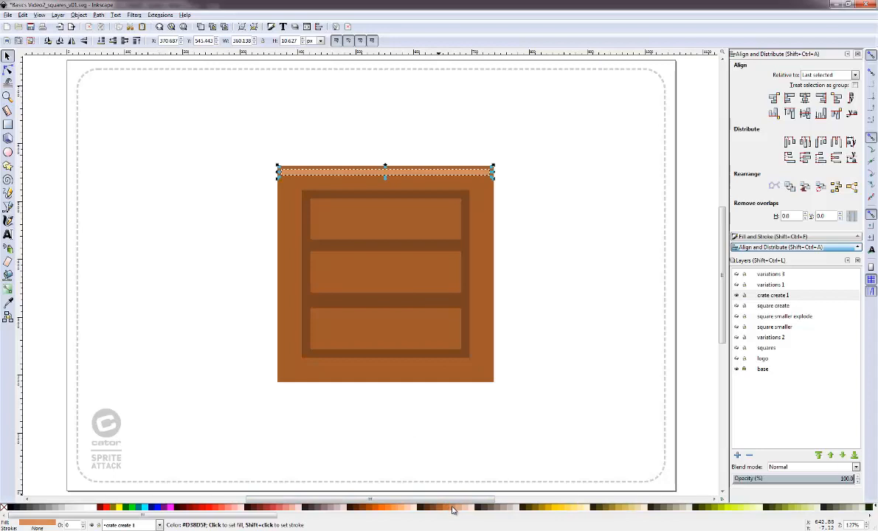
left_click(446, 510)
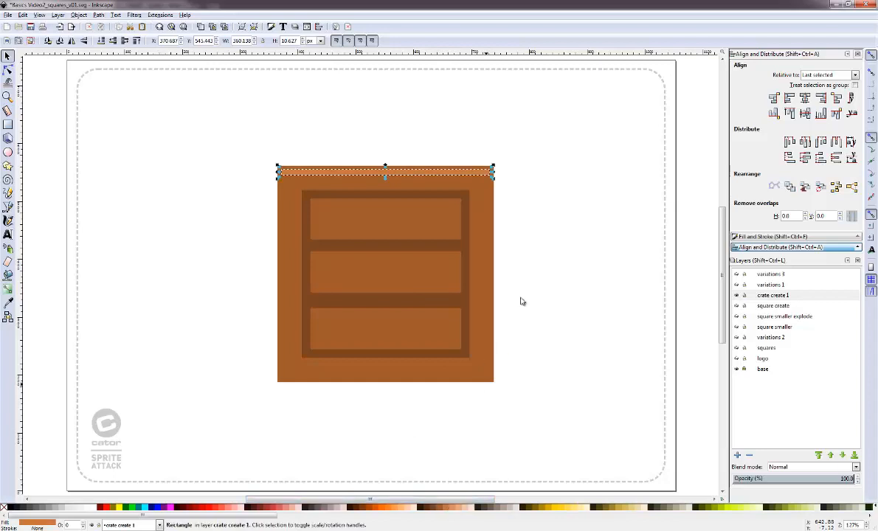
left_click(521, 273)
Duplicate the highlight strip, place the copy just below the dark panel, and narrow it to roughly the panel's width
left_click(468, 171)
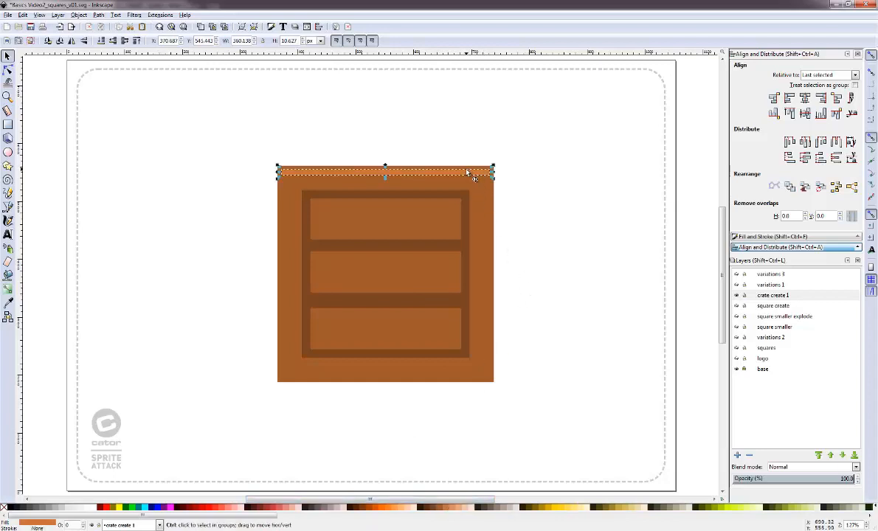
key("ctrl+d")
left_click_drag(467, 172, 476, 370)
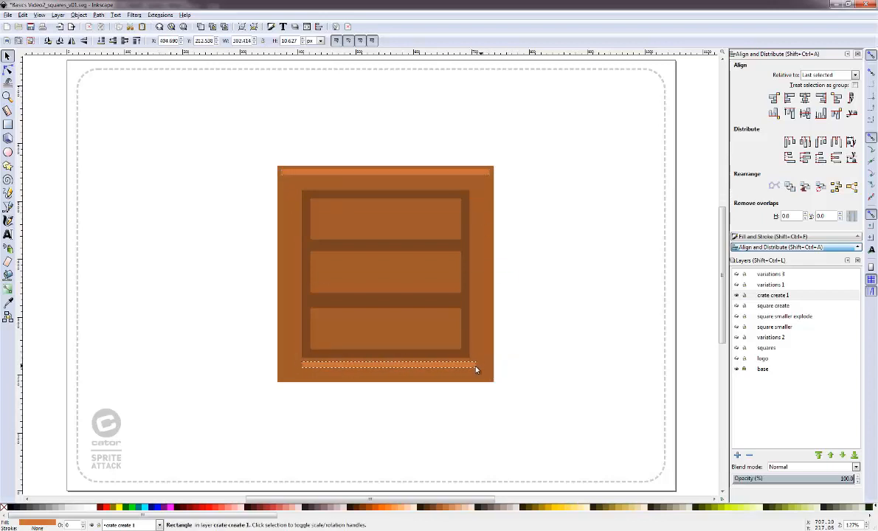
Duplicate the three planks in place and fill the copies with orange-brown #C87137
left_click(443, 327)
left_click(427, 274, "shift")
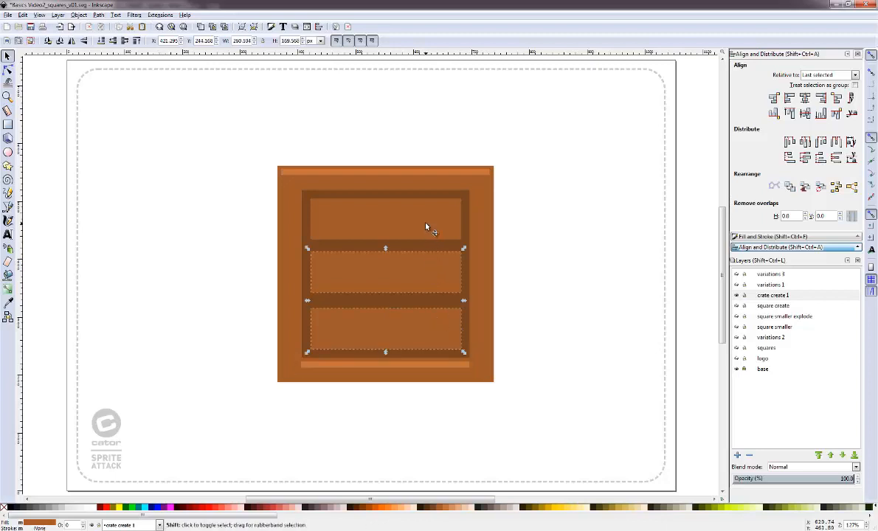
left_click(426, 227, "shift")
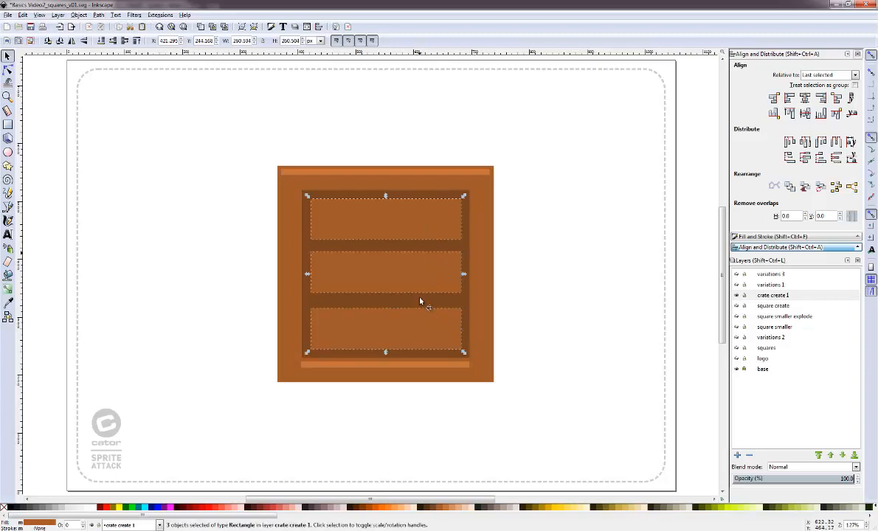
left_click(447, 510)
Flatten the three plank copies into thin highlight strips along their planks' upper edges, the topmost about 13 px high
left_click(388, 346)
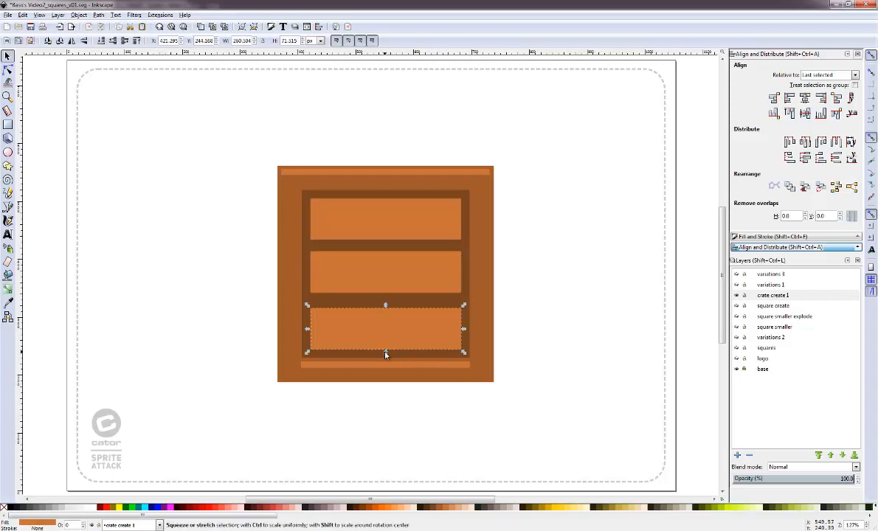
left_click_drag(385, 354, 392, 320)
left_click(370, 286)
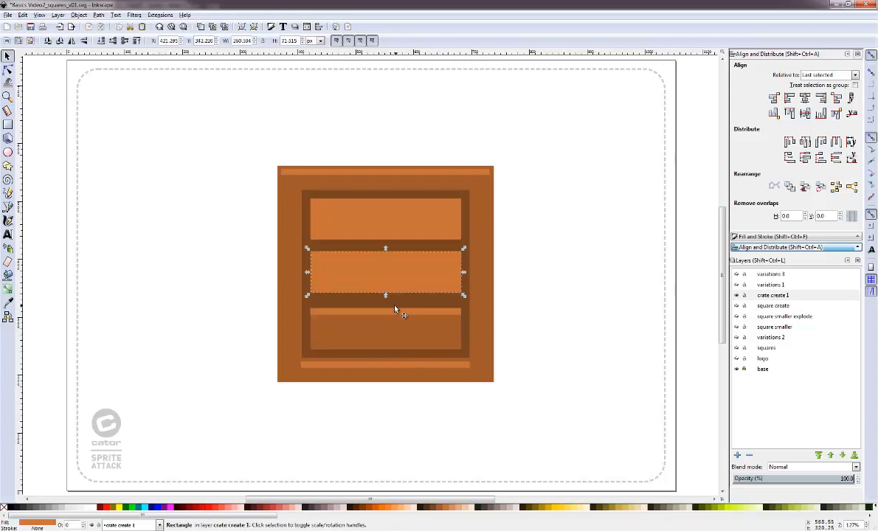
left_click_drag(385, 298, 388, 211)
left_click(397, 225)
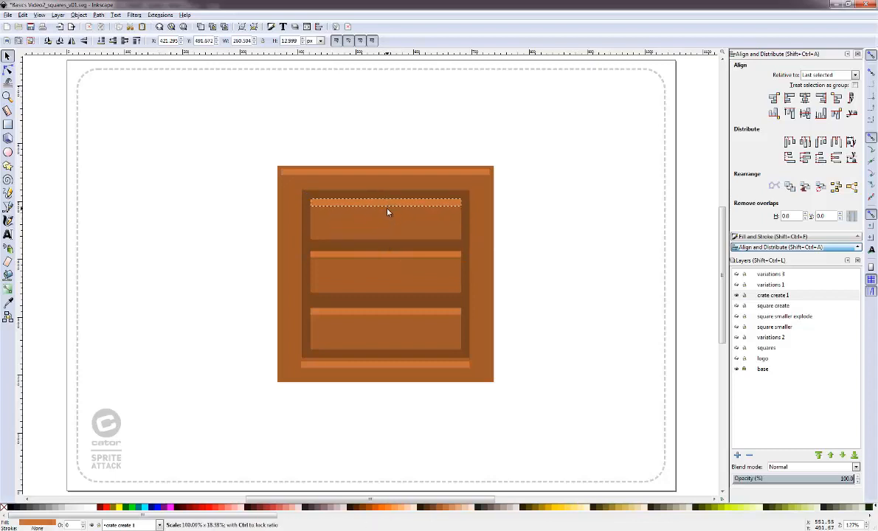
Scale the whole crate down about its centre to about 281 px wide
left_click(260, 188)
left_click_drag(212, 115, 474, 361)
left_click(509, 405)
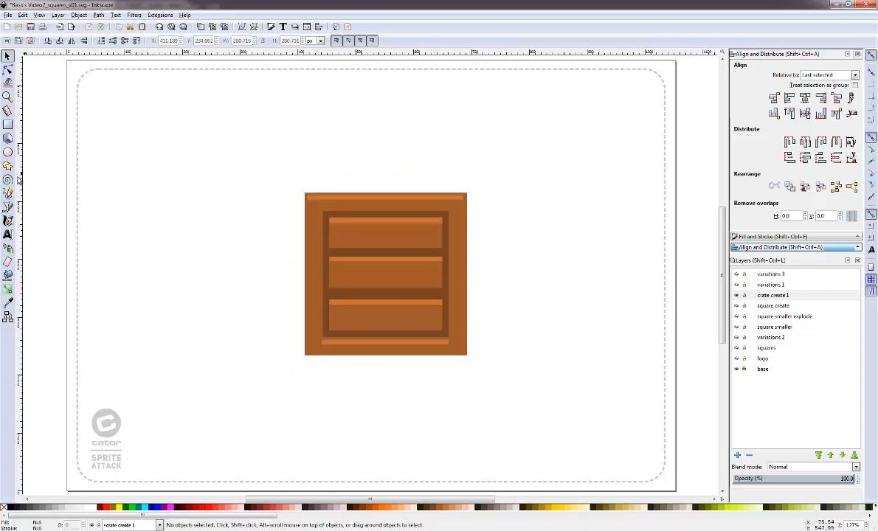
Draw a label rectangle about 111 by 44 px over the right part of the lowest plank and fill it pale yellow
left_click(7, 125)
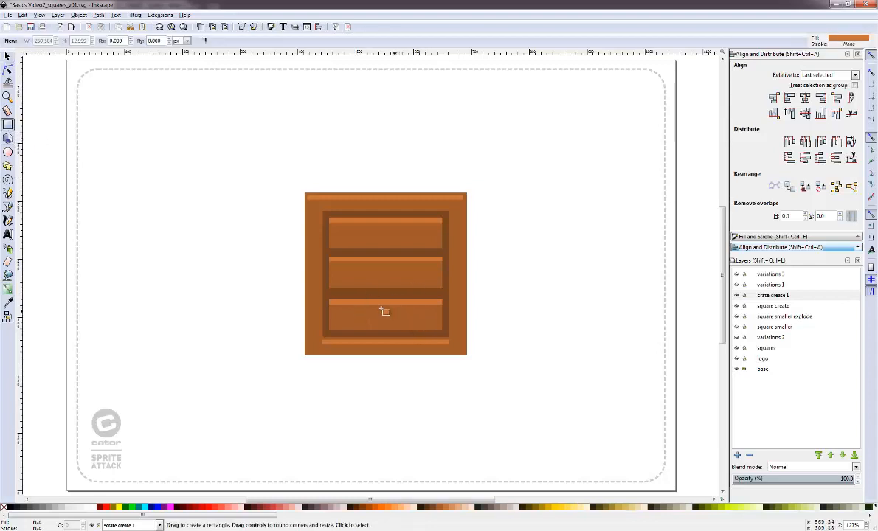
left_click_drag(378, 309, 442, 333)
left_click(568, 511)
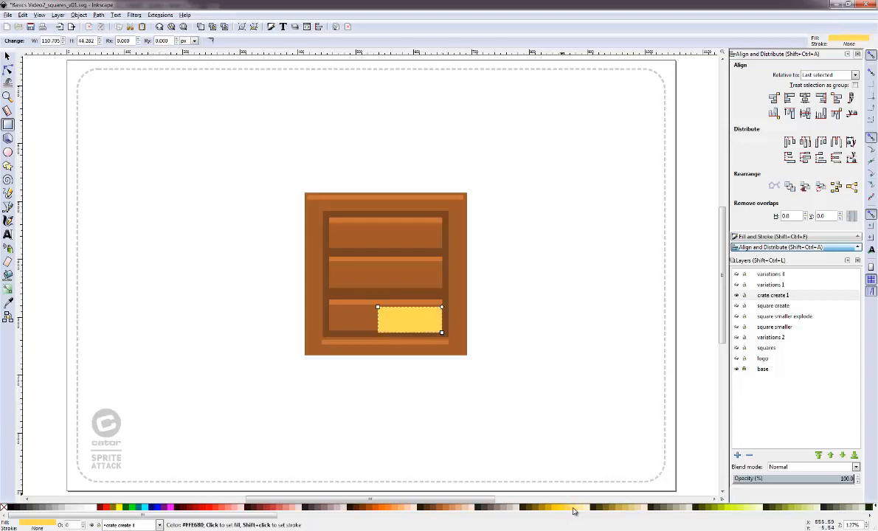
left_click(579, 510)
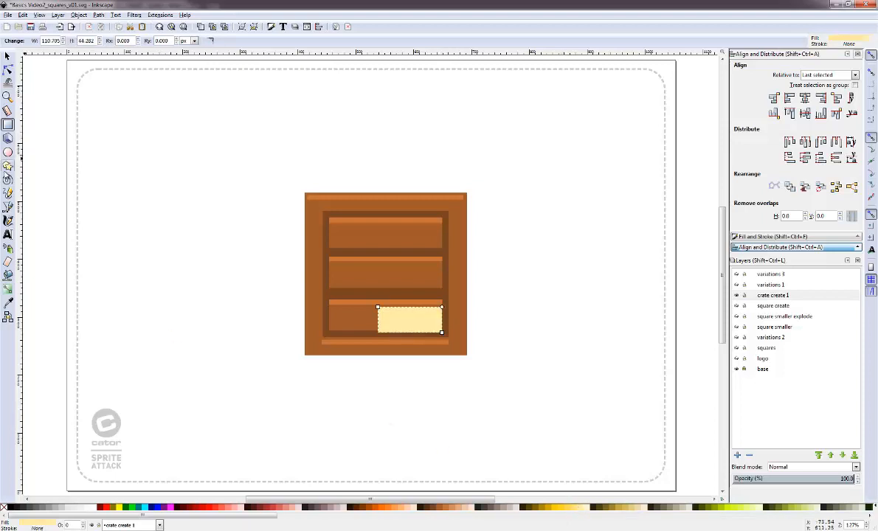
Add the text "TOP" on the empty page area above the crate
left_click(7, 233)
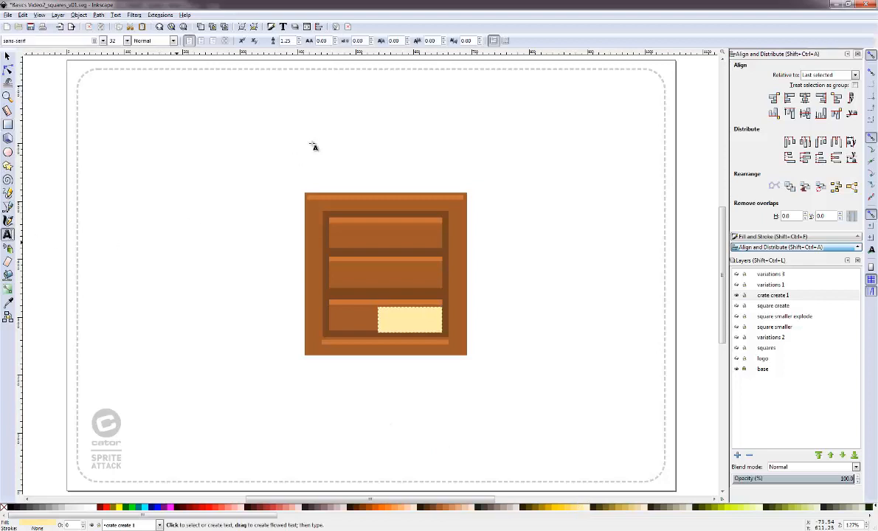
left_click(349, 112)
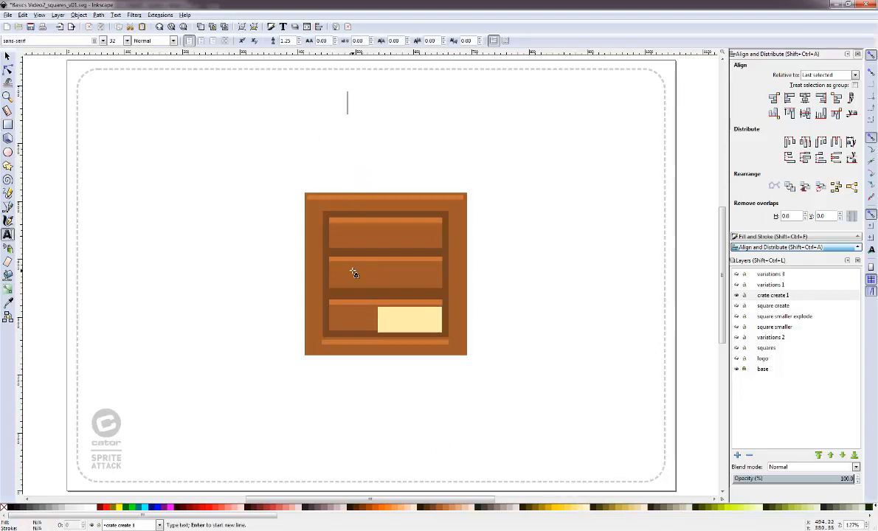
type("TOP")
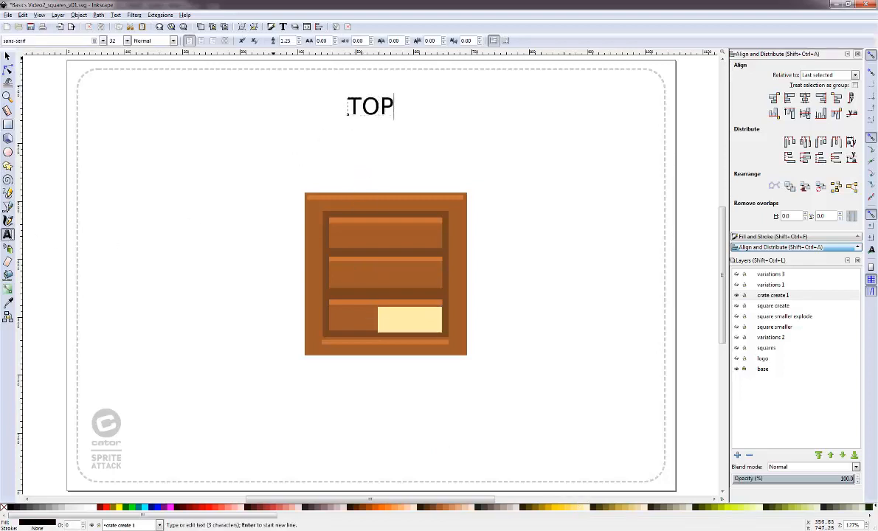
left_click(8, 56)
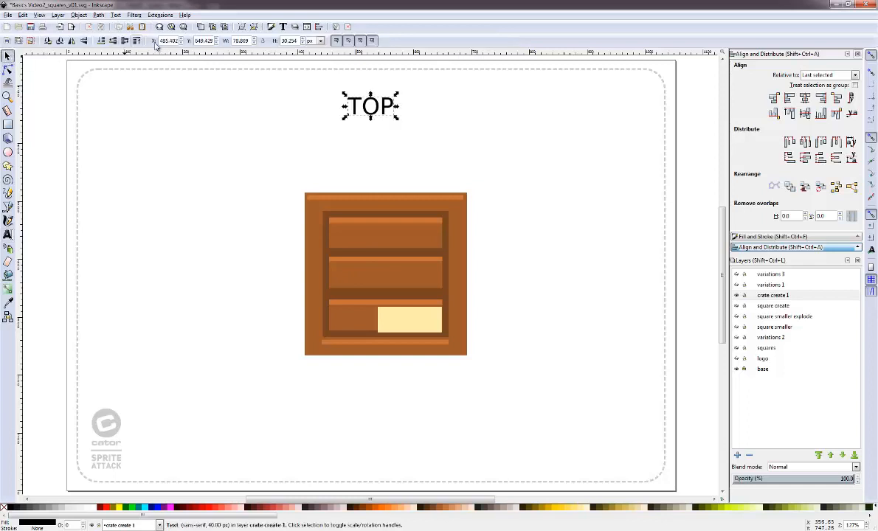
Fit the TOP text onto the right part of the pale yellow label at about 61 px wide and fill it navy blue
left_click_drag(354, 103, 425, 329)
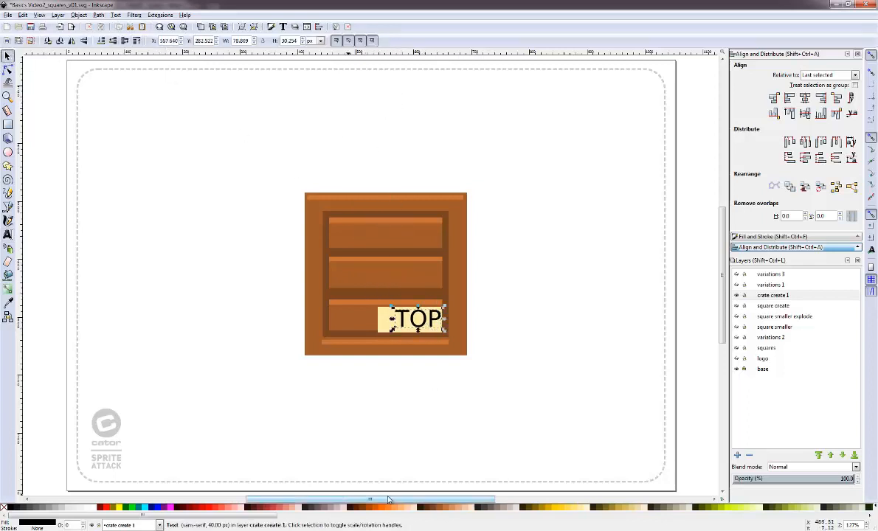
left_click(151, 507)
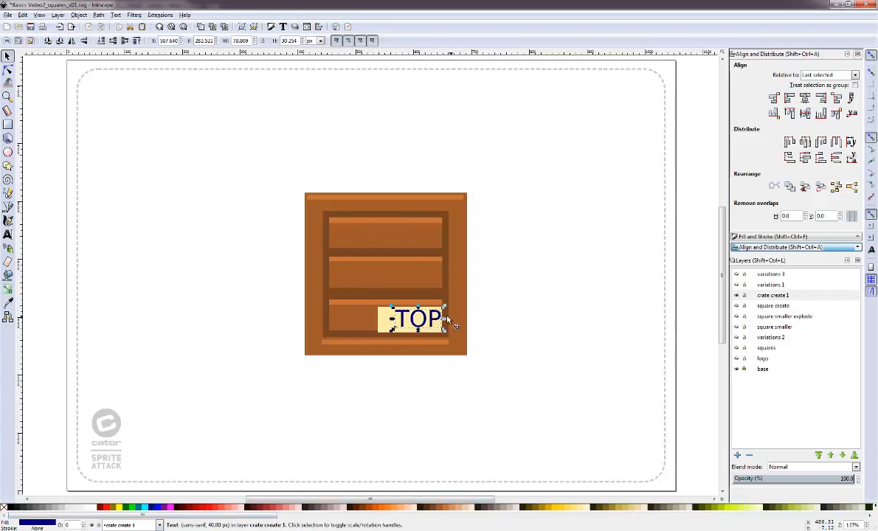
left_click_drag(444, 309, 437, 332)
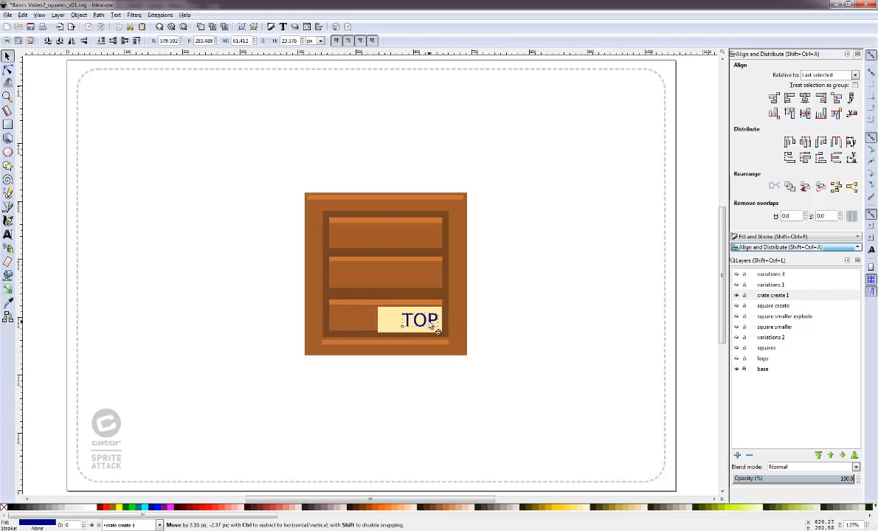
Draw an upright navy rectangle on the label beside the TOP text and a square about 28 px wide overlapping its upper end
key("z")
left_click_drag(362, 298, 465, 358)
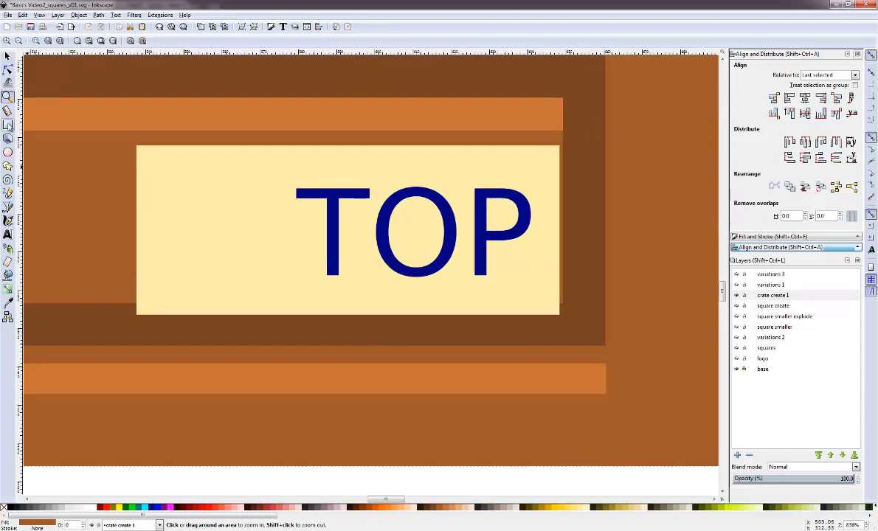
left_click(7, 124)
left_click_drag(185, 203, 247, 286)
left_click_drag(168, 154, 221, 208)
Rotate the navy square 45 degrees into a diamond and move it over the upper part of the upright rectangle
left_click(8, 56)
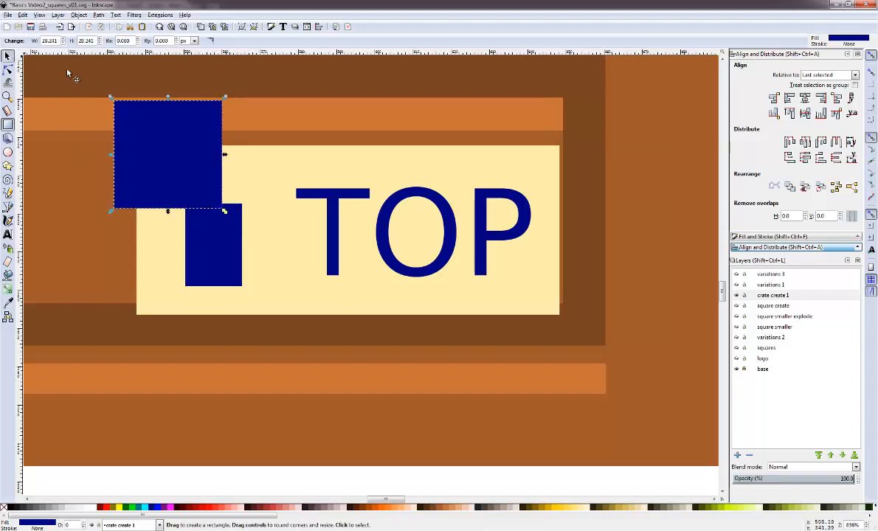
left_click(220, 104)
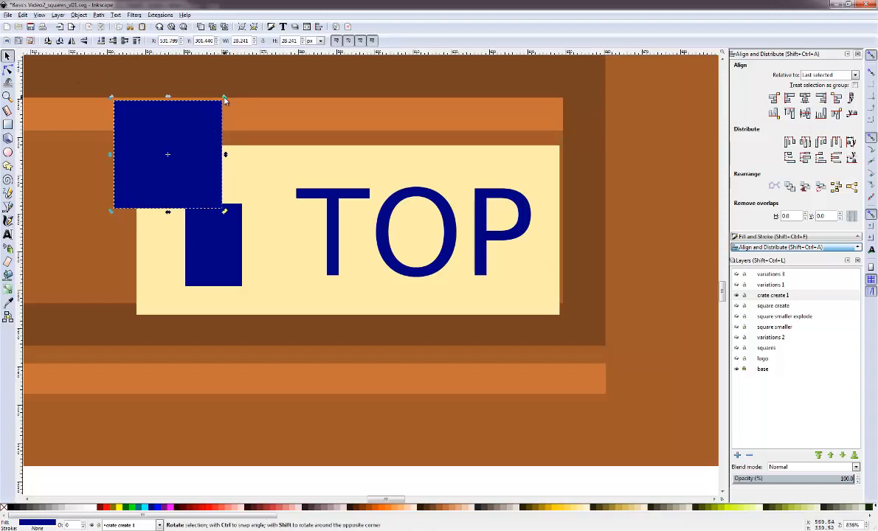
left_click_drag(220, 104, 214, 145)
Convert the diamond to a path and raise its lowest node level with the side nodes to form a triangular arrowhead
left_click(99, 16)
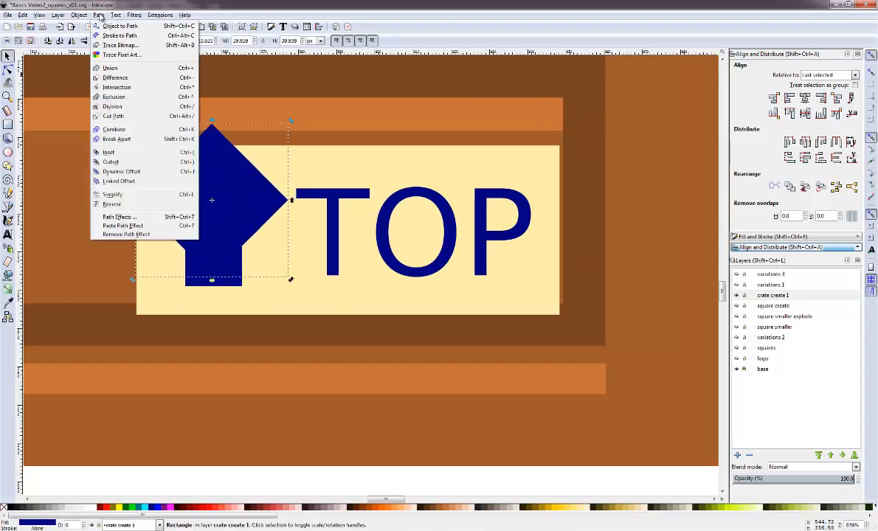
left_click(100, 27)
key("n")
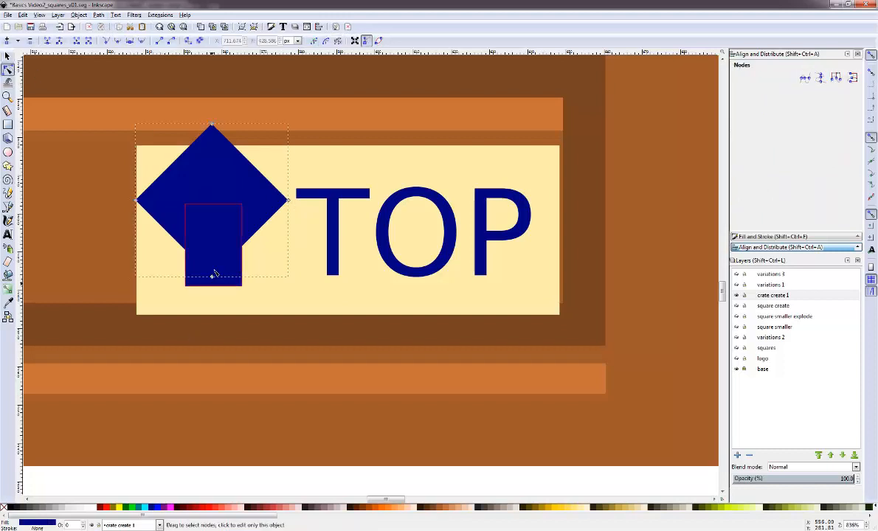
left_click_drag(212, 250, 214, 201)
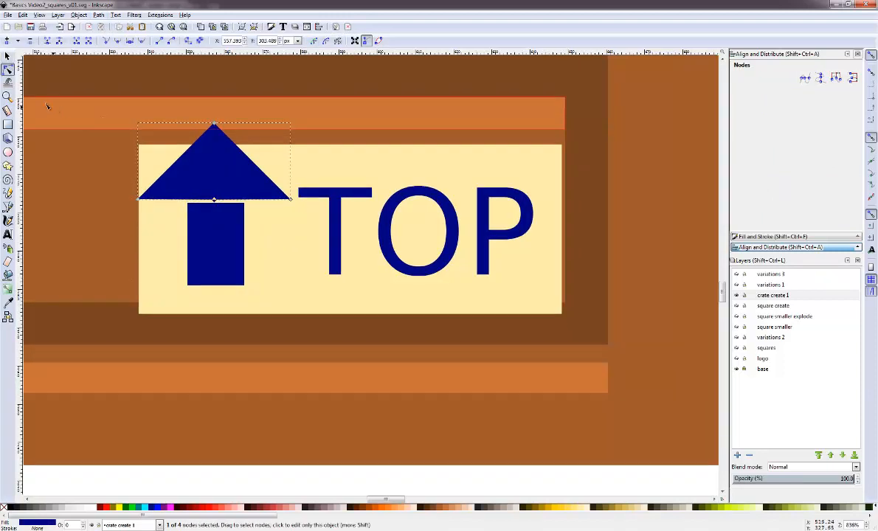
Narrow the arrowhead to about 33 px wide and place it centred over the arrow's shaft inside the label
left_click(8, 56)
left_click_drag(195, 168, 205, 194)
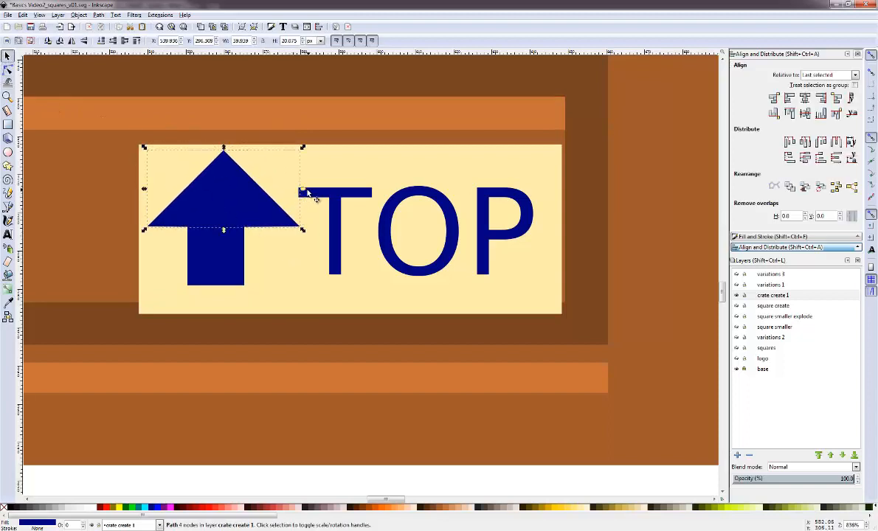
left_click_drag(300, 188, 278, 191)
left_click_drag(246, 191, 241, 211)
Fill the arrowhead, its shaft and the TOP text with dark red
left_click(225, 280, "shift")
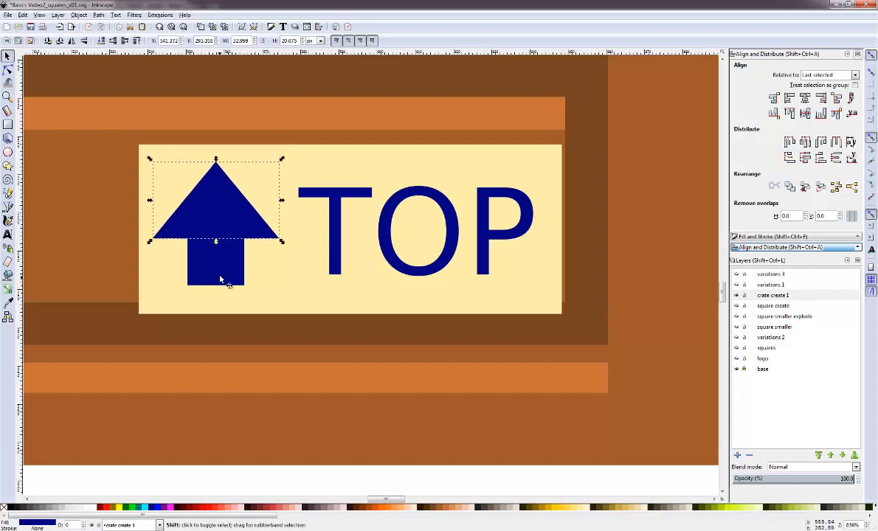
left_click(337, 198, "shift")
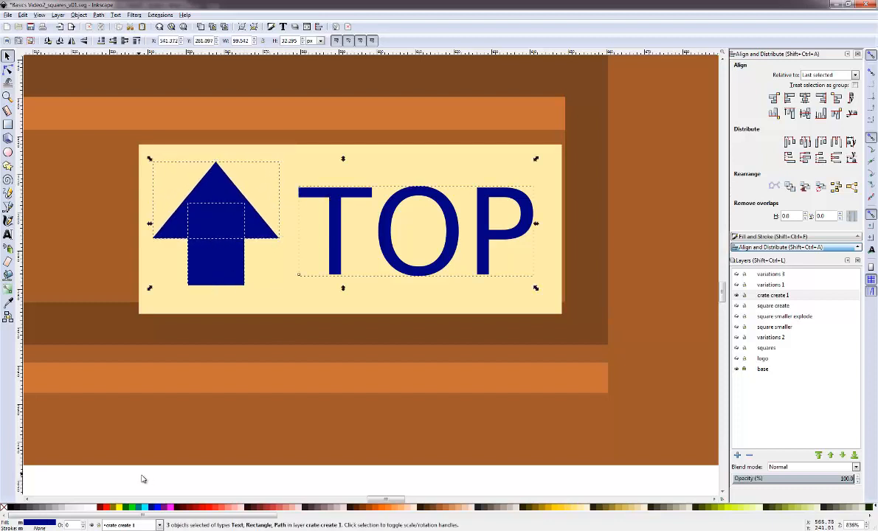
left_click(197, 511)
scroll(351, 266, "down", 3)
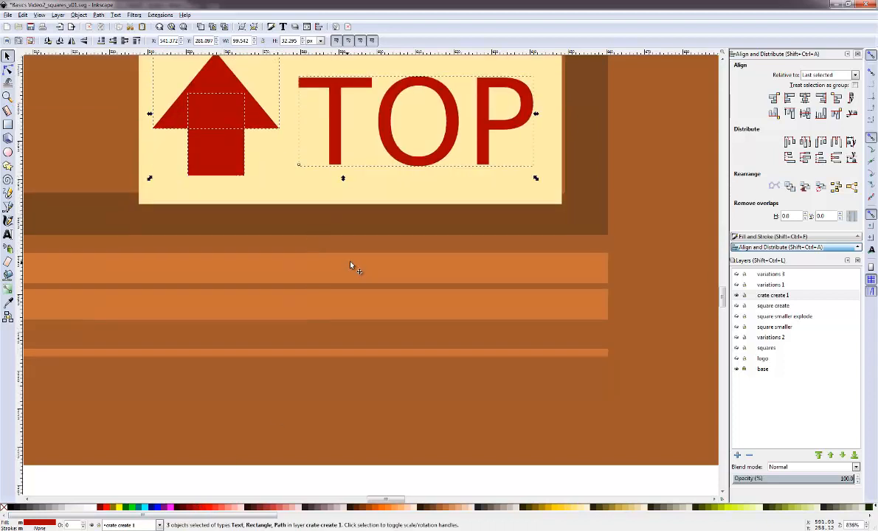
key("5")
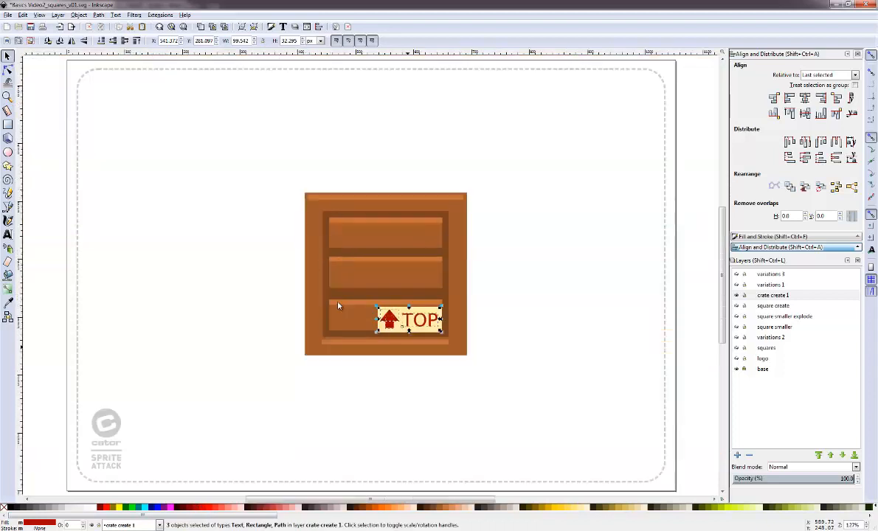
left_click(697, 230)
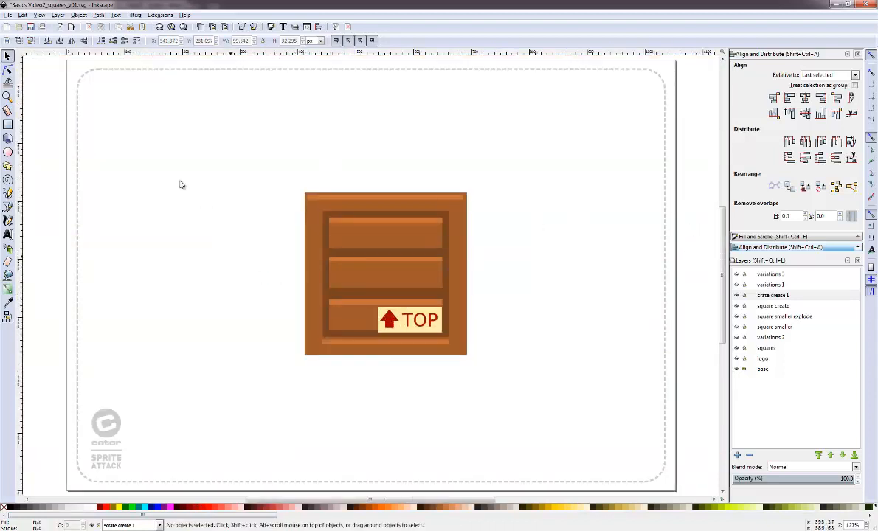
Draw a circle about 20 px wide in the crate frame's upper-left corner and fill it with very dark brown
key("z")
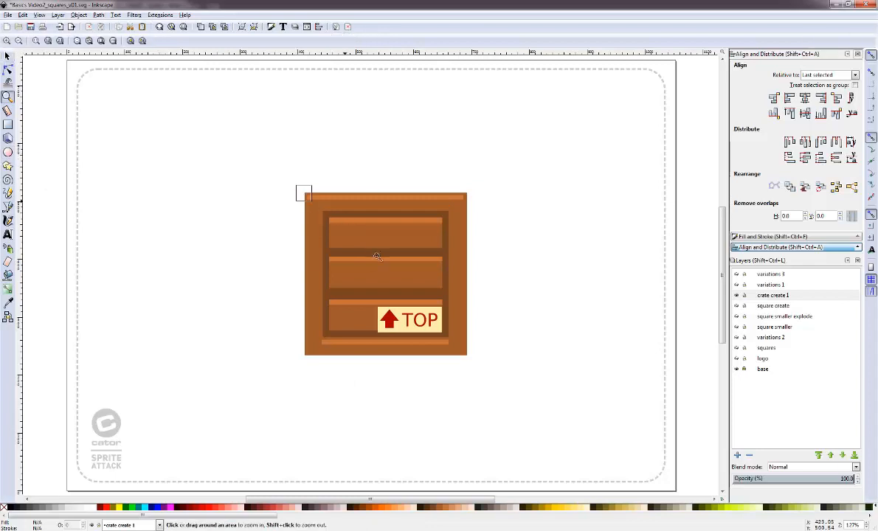
left_click_drag(296, 186, 376, 256)
left_click_drag(231, 135, 249, 145)
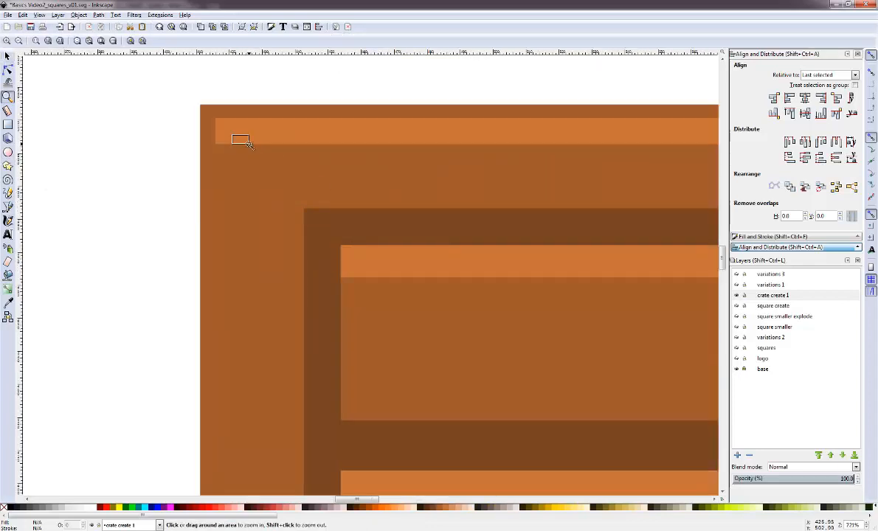
left_click(8, 152)
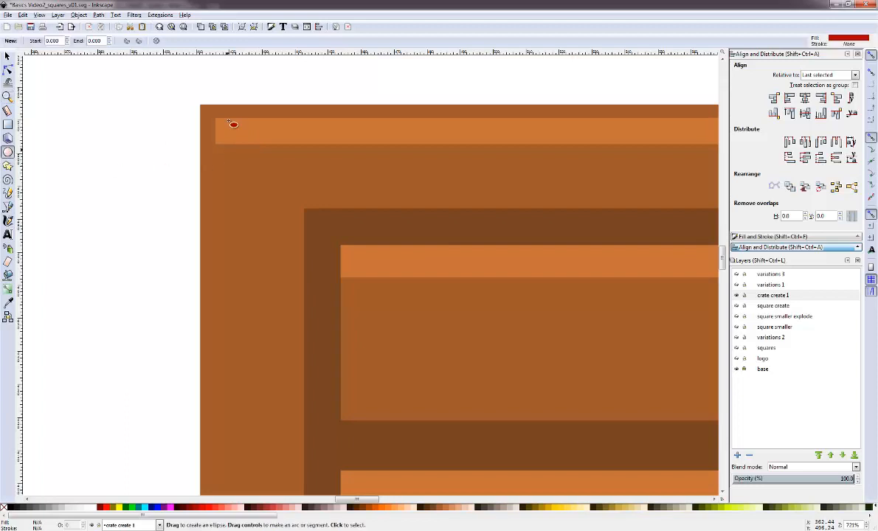
left_click_drag(230, 135, 293, 214)
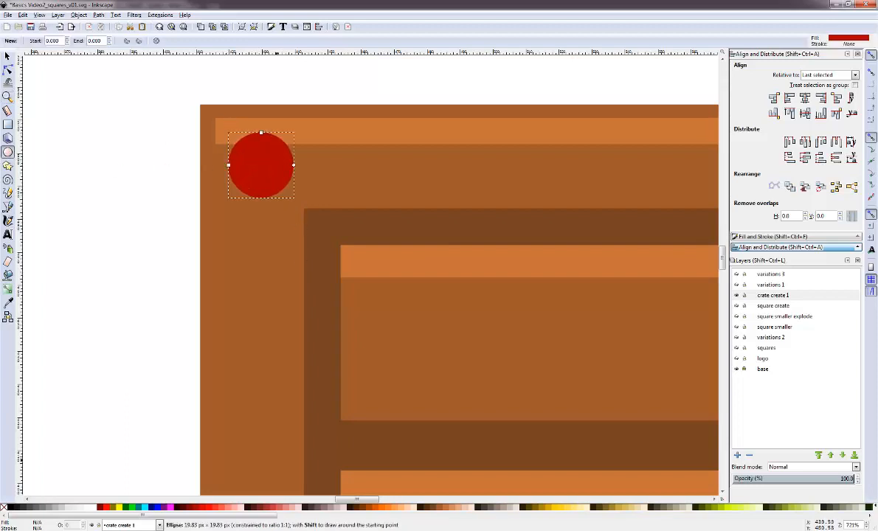
left_click(248, 508)
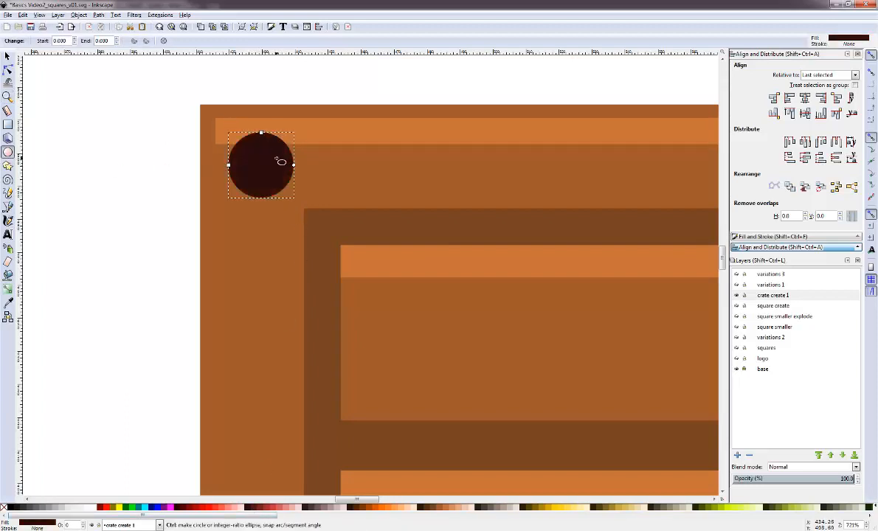
Duplicate the dark brown circle, fill the copy dark grey and scale it about its centre to about 16 px wide
left_click(7, 56)
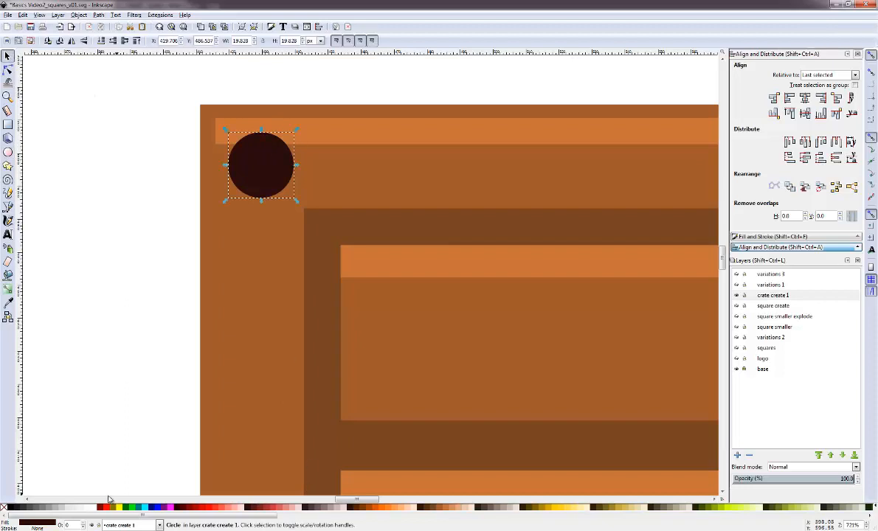
left_click(30, 508)
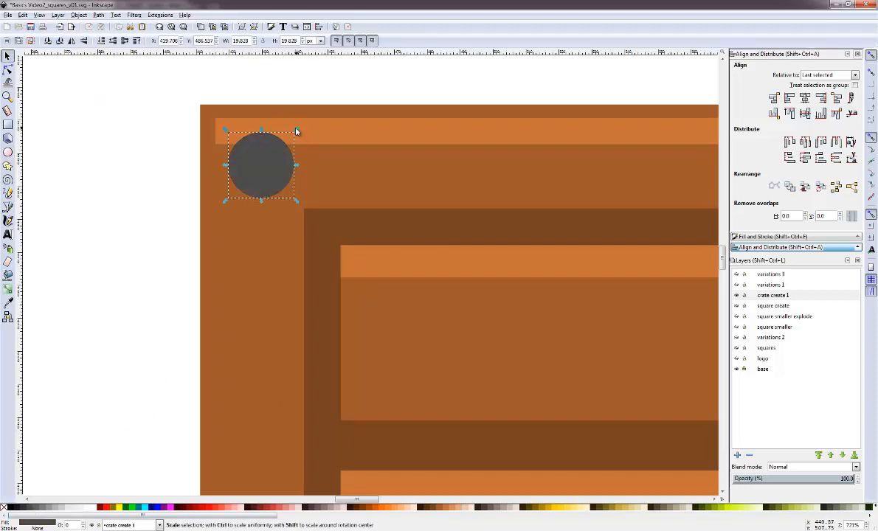
left_click_drag(296, 131, 290, 138)
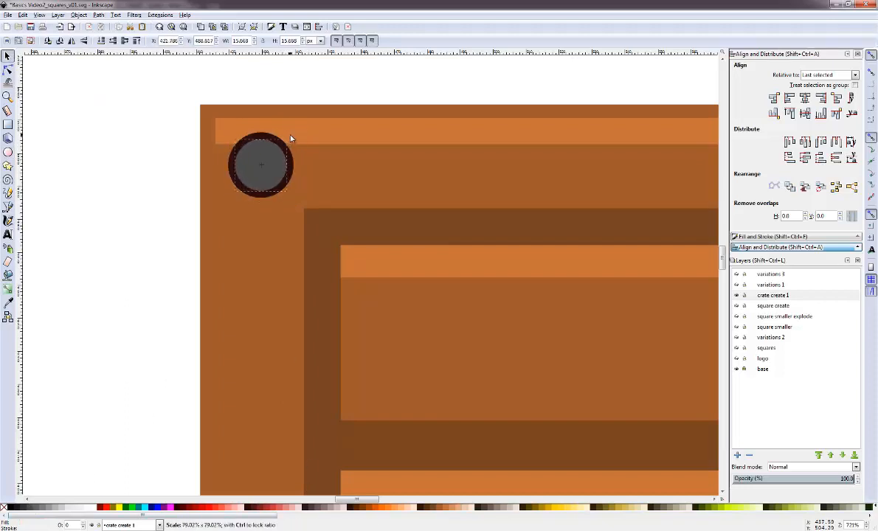
Make a medium grey copy of the dark grey circle, about 11 px wide, and shift it toward the rivet's upper edge
left_click(42, 509)
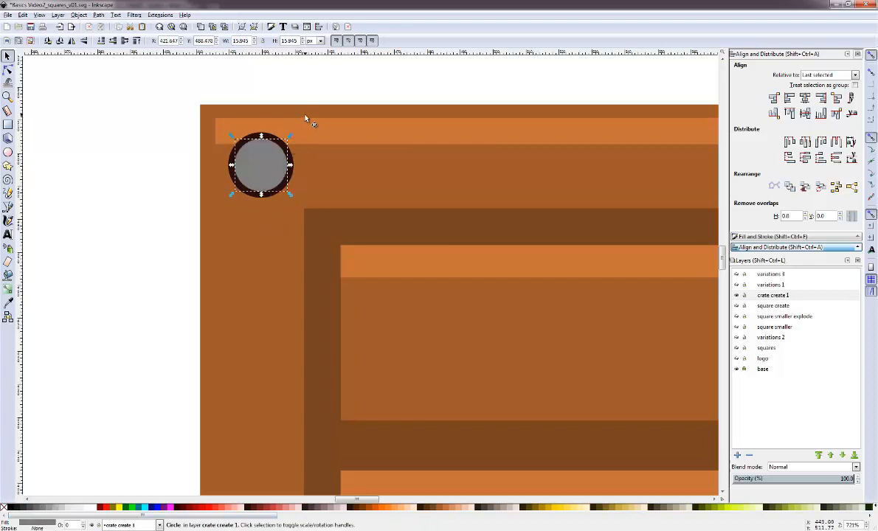
key("ctrl+d")
left_click_drag(290, 137, 266, 155)
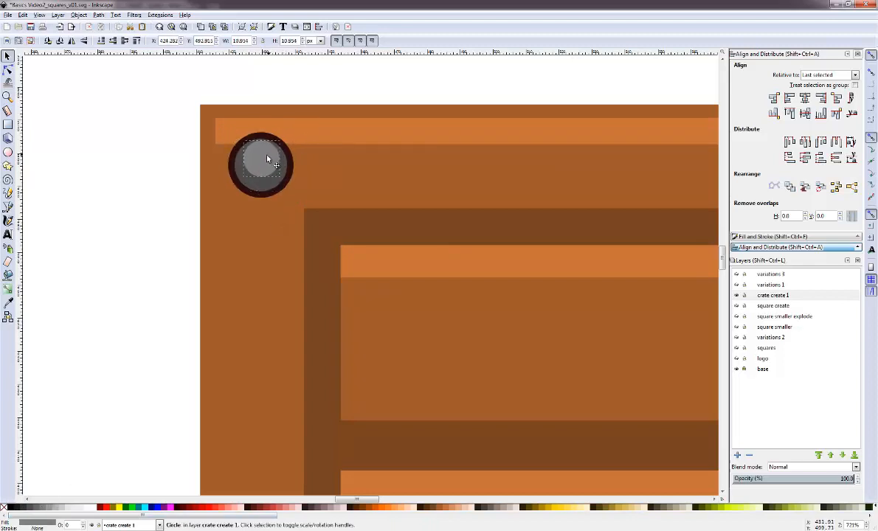
Add a light grey highlight copy about 6 px wide near the rivet's upper edge and group all four circles
left_click(64, 508)
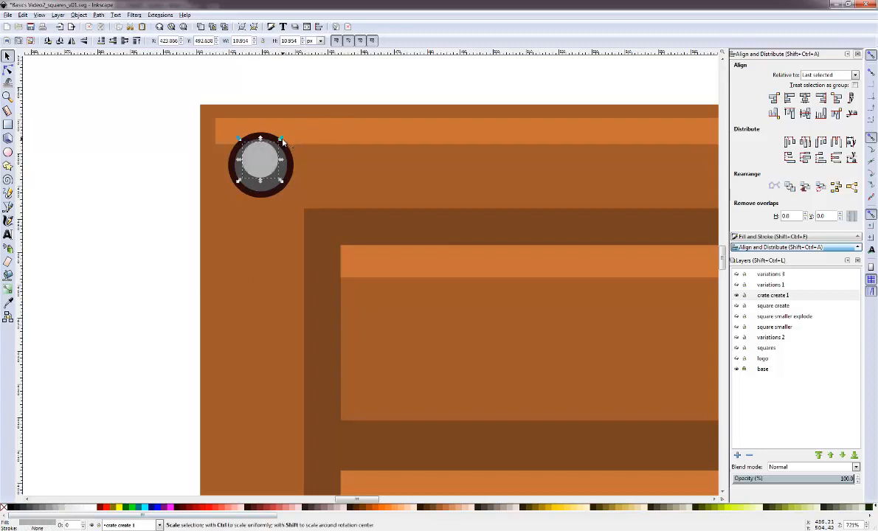
mouse_move(281, 139)
left_mouse_down()
mouse_move(262, 154)
mouse_move(273, 143)
left_mouse_up()
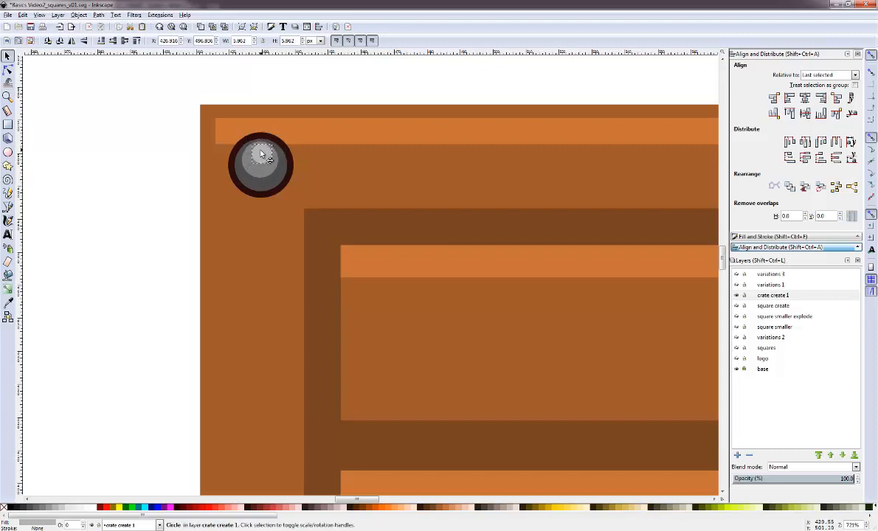
left_click_drag(195, 103, 308, 226)
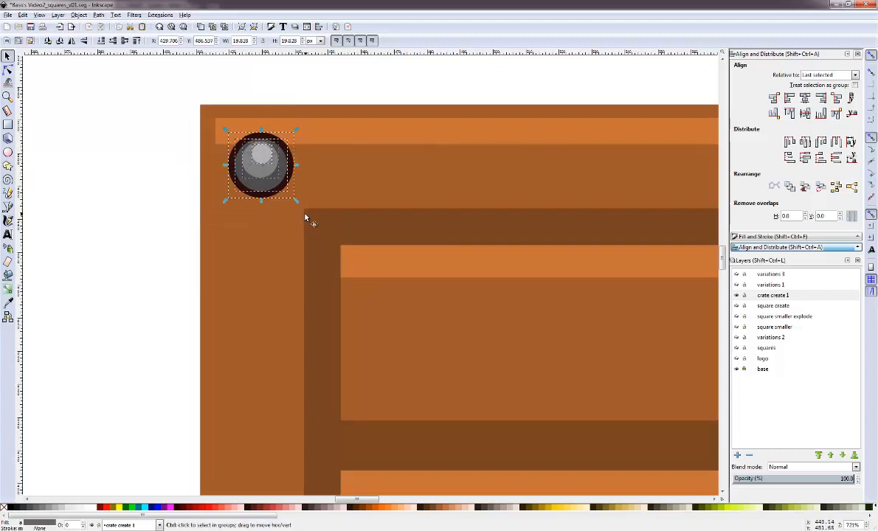
key("ctrl+g")
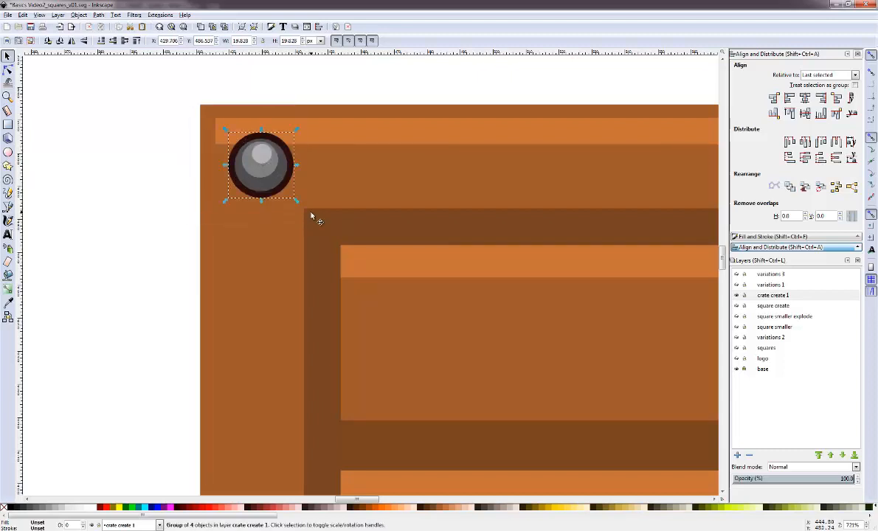
Duplicate the grouped rivet into the crate frame's upper-right corner and select both rivets
key("5")
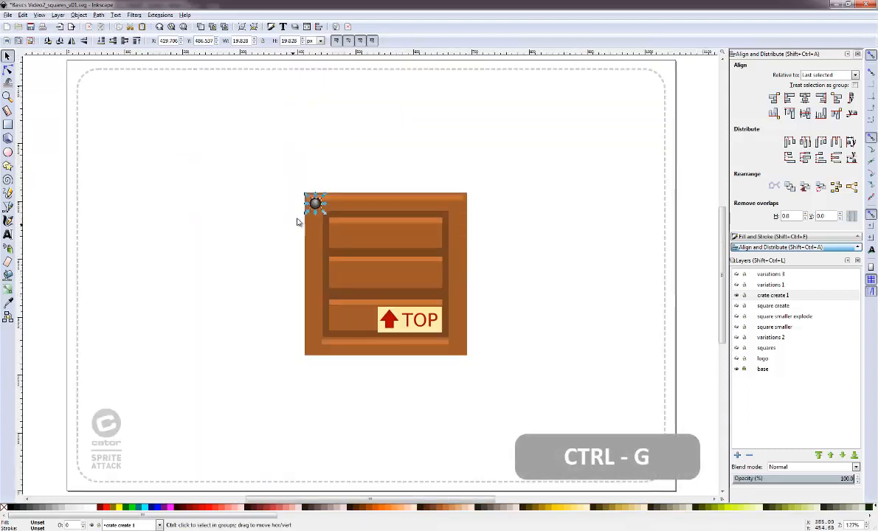
key("ctrl+d")
left_click_drag(315, 203, 458, 204)
left_click(313, 206, "shift")
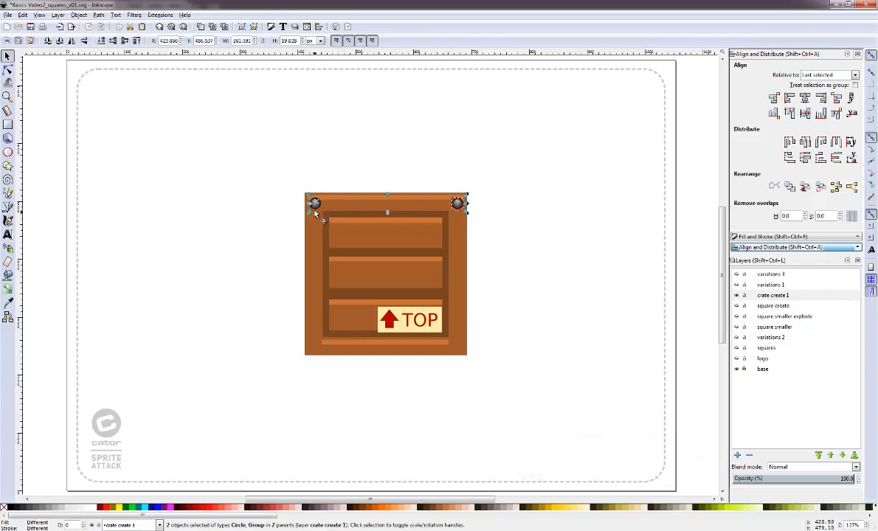
Duplicate the two upper rivets and place the copies in the lower corners of the crate frame
left_click(272, 177)
left_click_drag(285, 182, 328, 213)
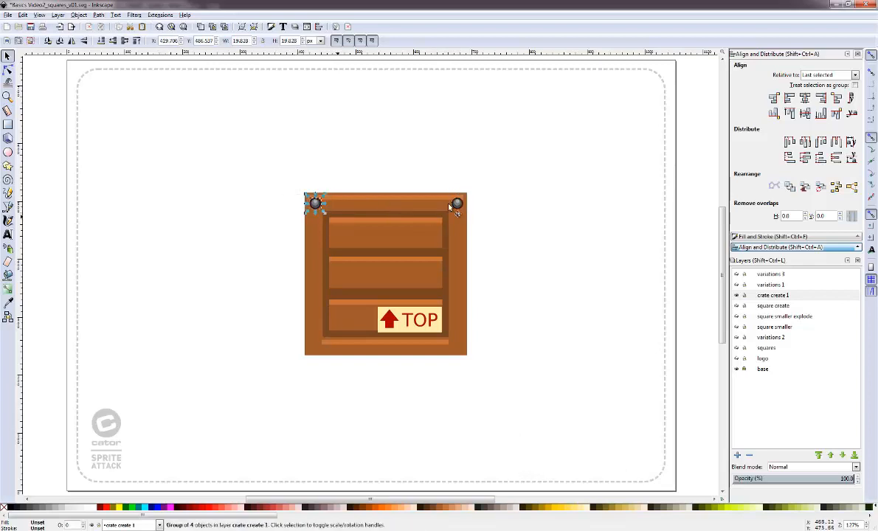
left_click_drag(492, 181, 457, 354)
key("ctrl+d")
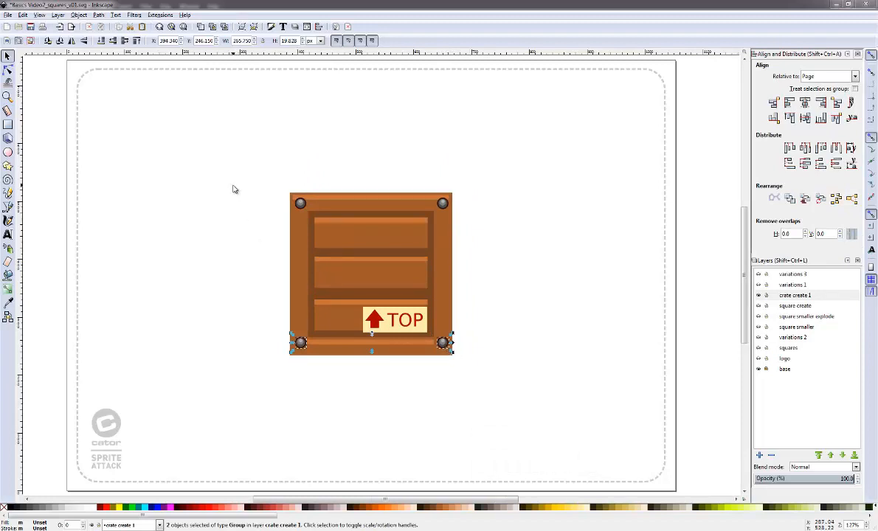
Duplicate the entire crate and place the two crates side by side with a gap between them
left_click_drag(233, 189, 491, 404)
left_click_drag(425, 288, 471, 288)
key("ctrl+d")
left_click(502, 325)
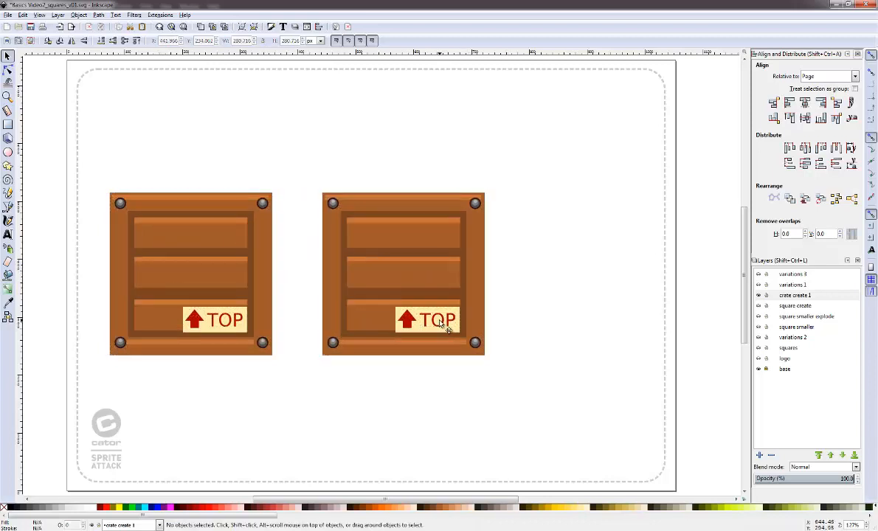
Delete the TOP text, both parts of the red arrow and the cream label background from the right-hand crate
left_click(446, 323)
key("Delete")
left_click(413, 318)
key("Delete")
left_click(410, 321)
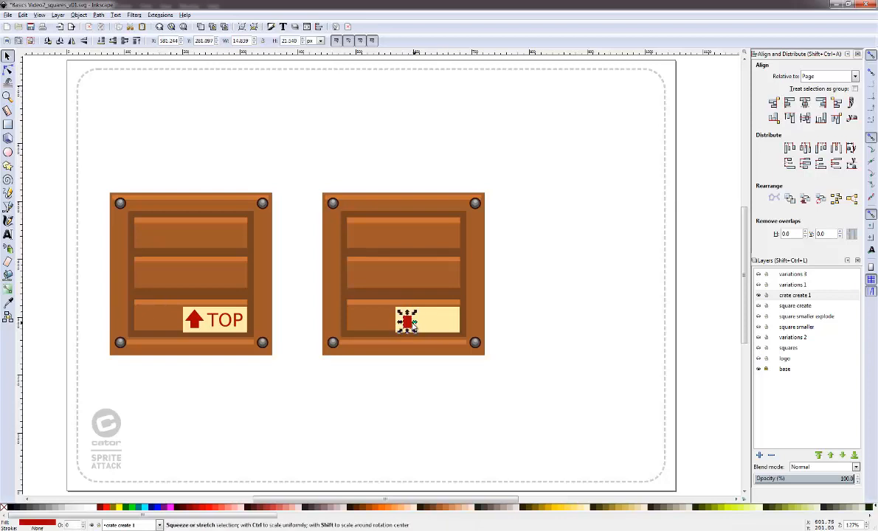
key("Delete")
left_click(404, 319)
key("Delete")
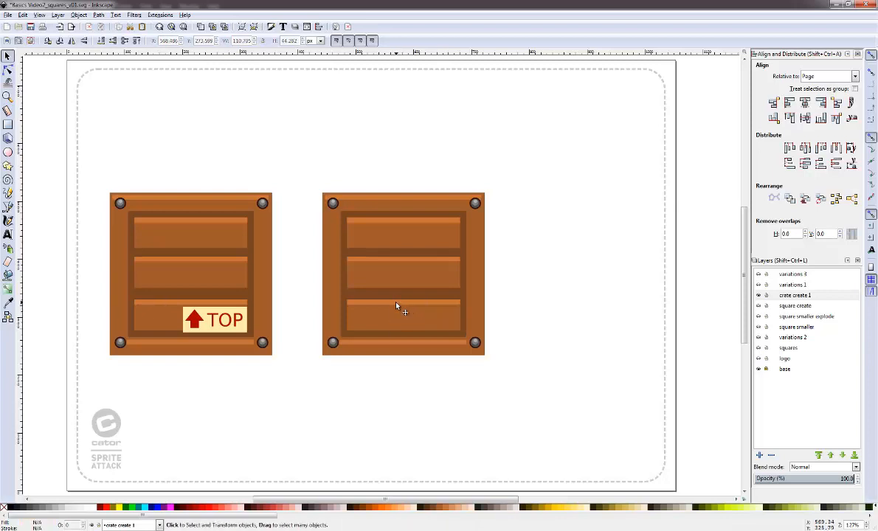
Delete the light highlight strips on the bottom and middle planks of the right-hand crate
left_click(397, 303)
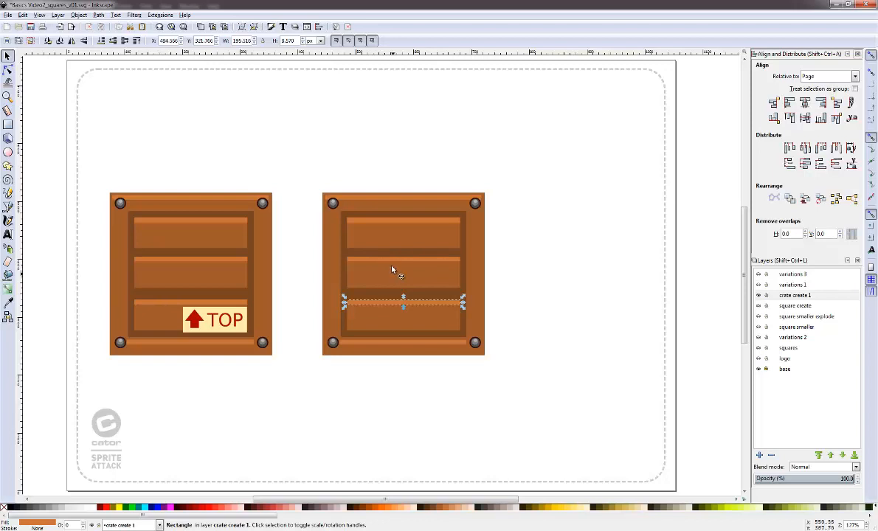
key("Delete")
left_click(393, 259)
key("Delete")
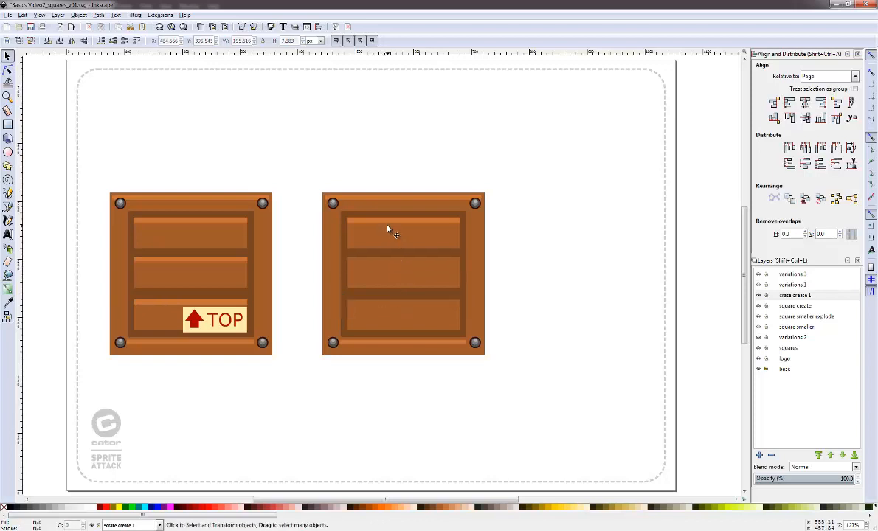
Skew a duplicate of the top plank and its highlight into a rising diagonal brace across the inner panel, and delete the original plank's highlight
left_click(386, 224)
left_click(396, 248)
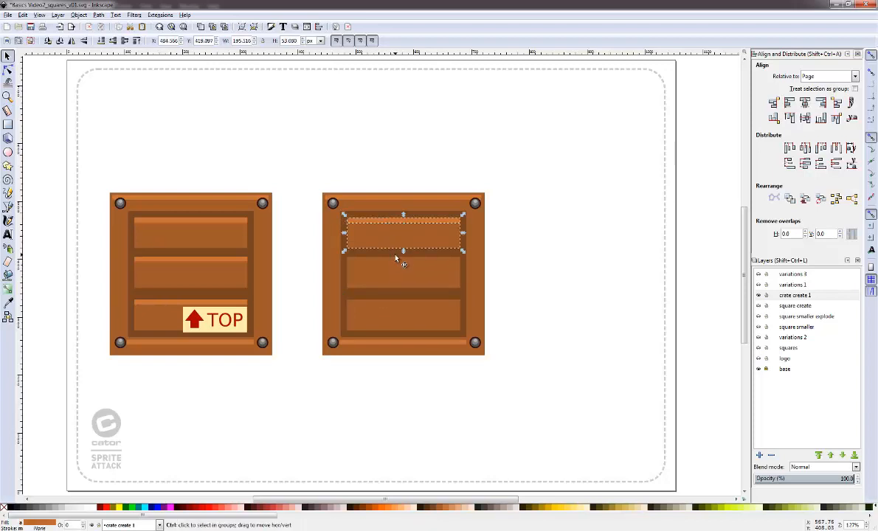
key("ctrl+d")
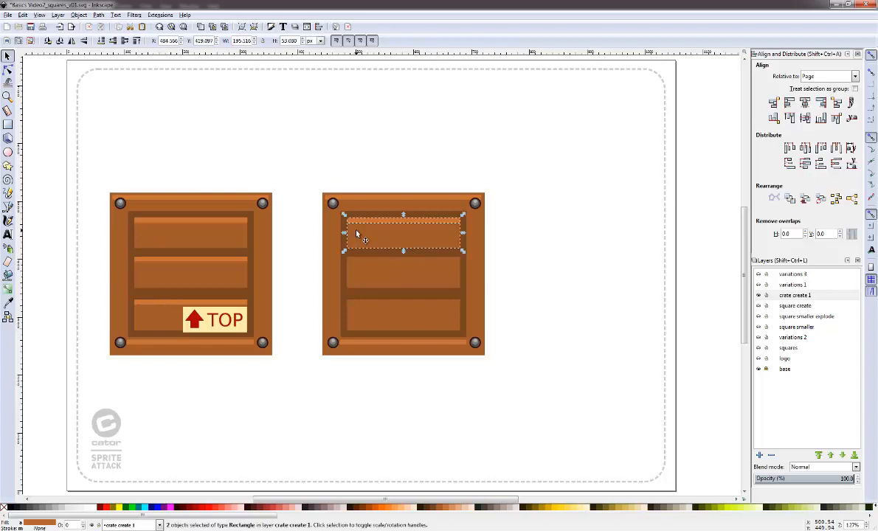
left_click(356, 234)
left_click_drag(344, 234, 339, 276)
left_click_drag(390, 251, 385, 279)
left_click(489, 255)
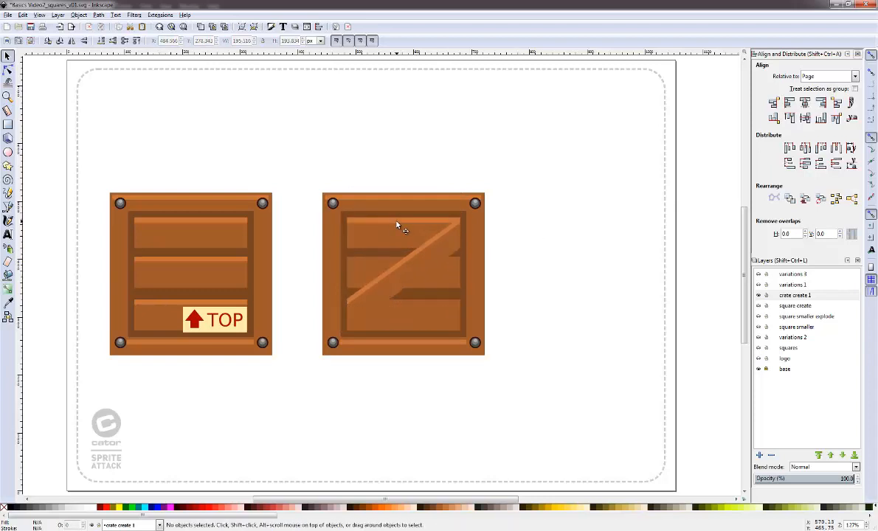
left_click(396, 226)
Duplicate the diagonal brace with its highlight and flip the copy horizontally to form an X
left_click(425, 258)
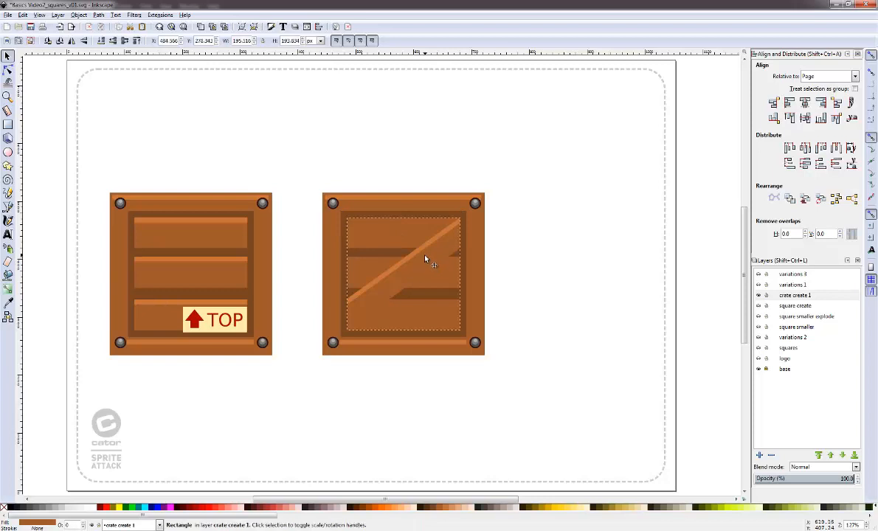
left_click(429, 258, "shift")
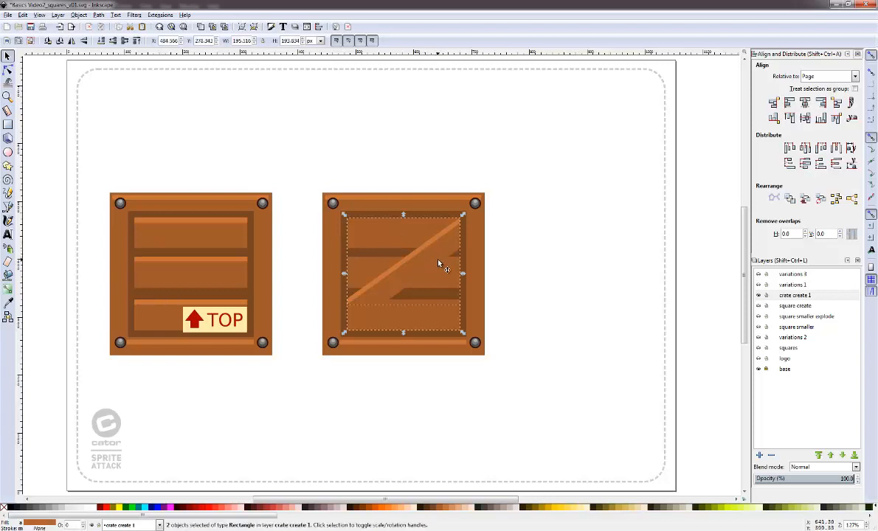
left_click(453, 242, "shift")
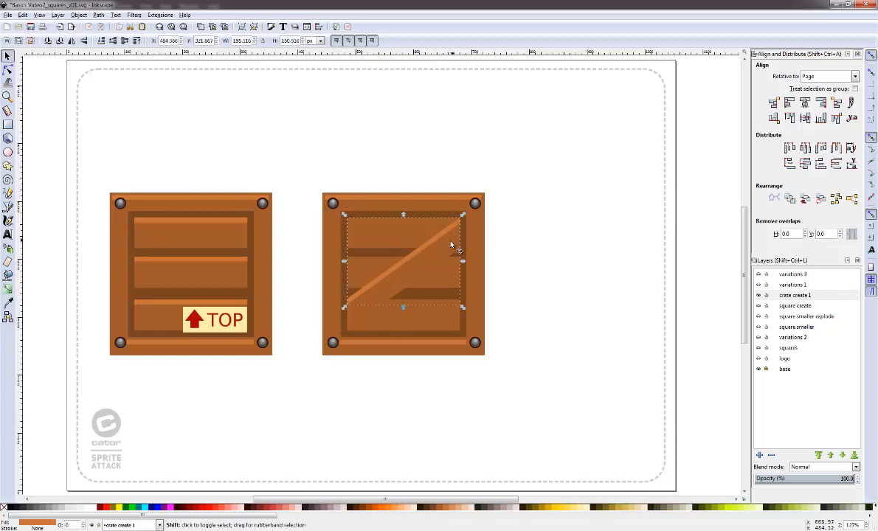
left_click(452, 245, "shift")
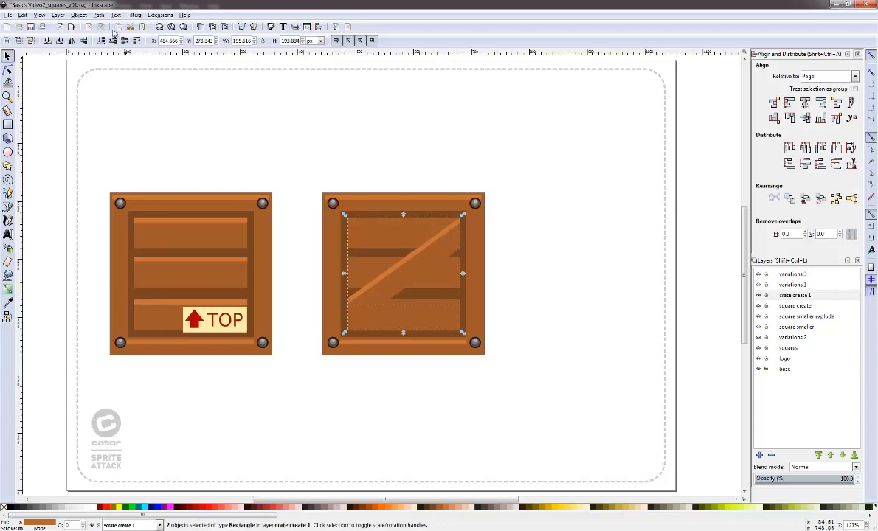
left_click(72, 40)
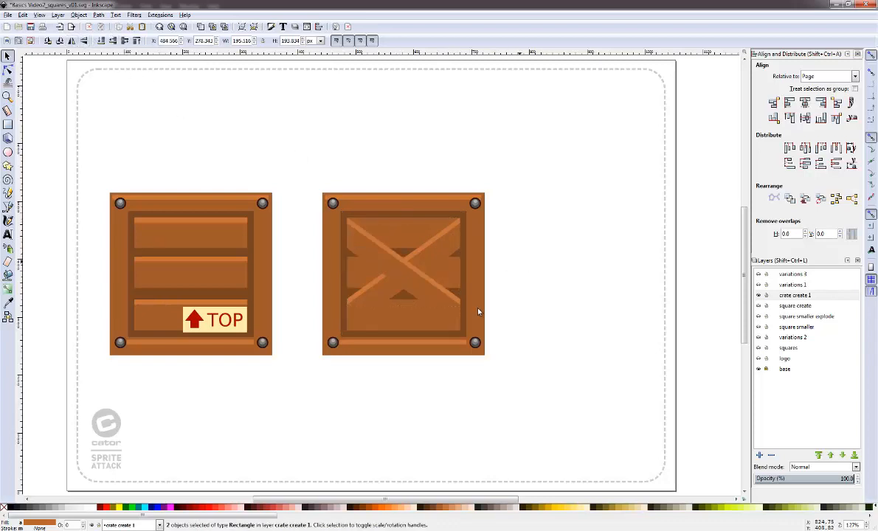
key("Escape")
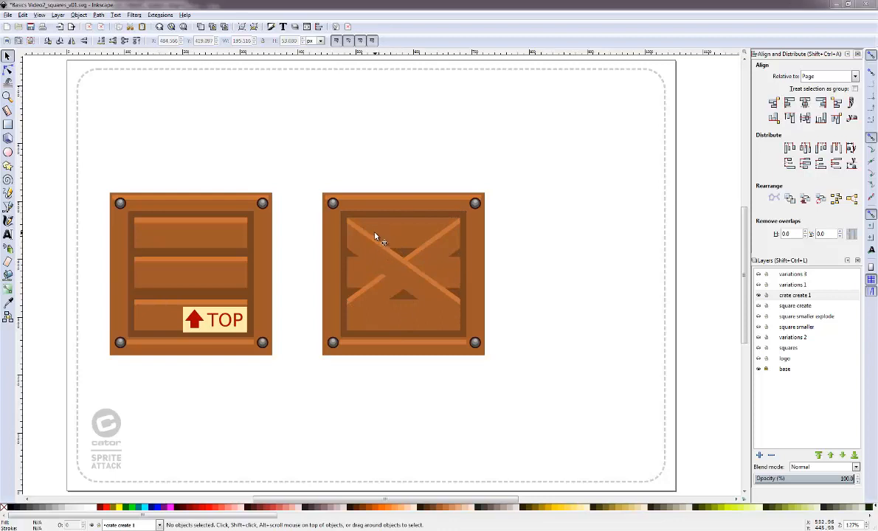
Convert the top plank behind the crossed braces from a rectangle to a path
left_click(384, 239)
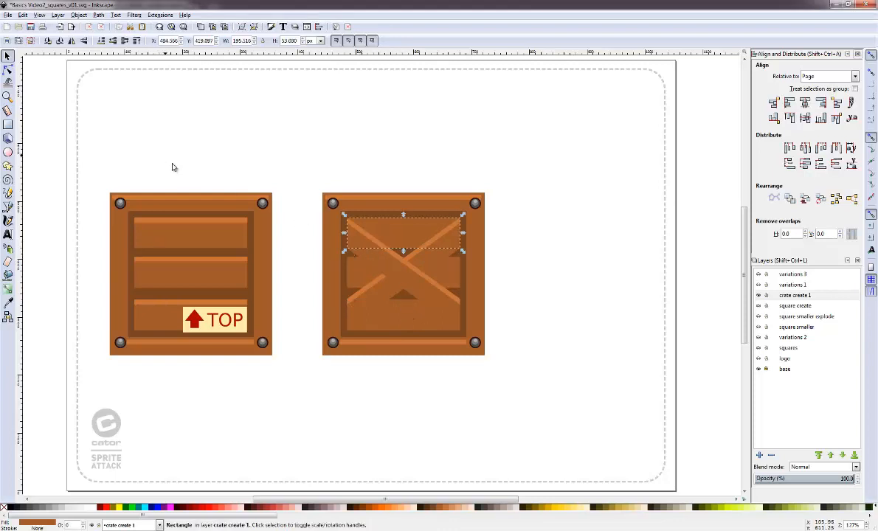
left_click(98, 15)
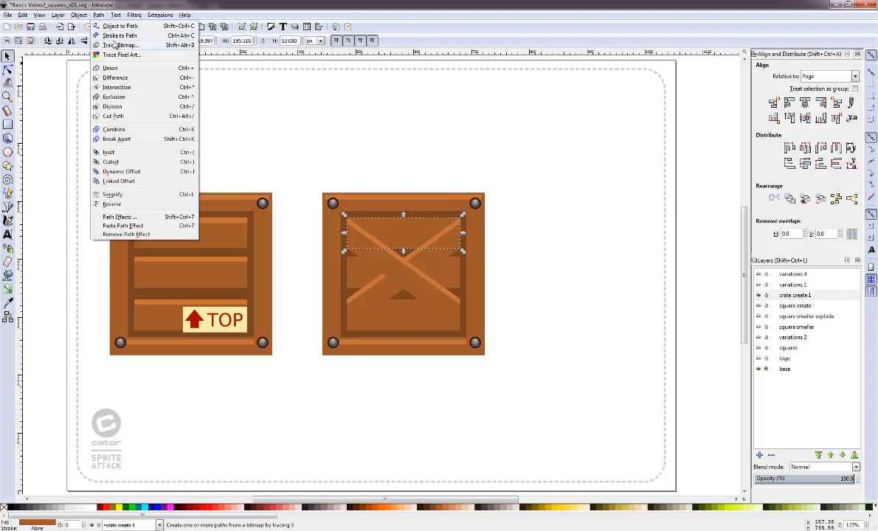
left_click(116, 27)
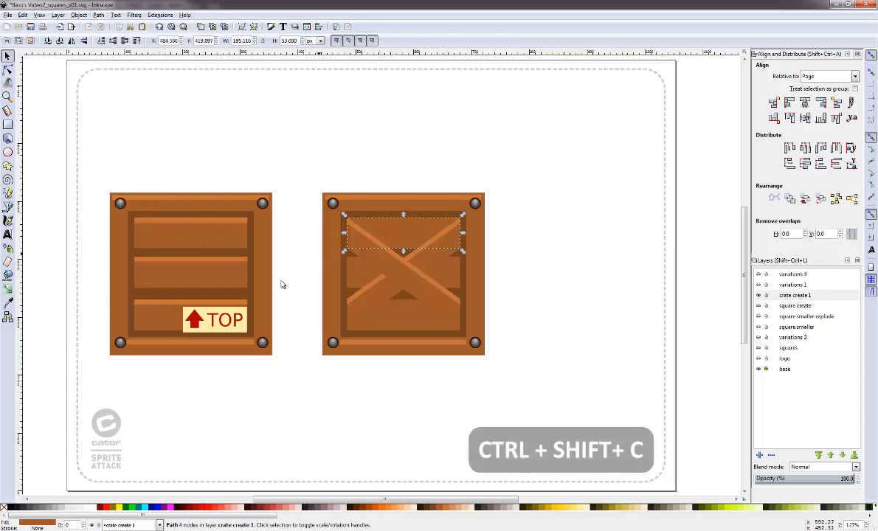
Move the top plank's four corner nodes inward to form a trapezoid in the upper gap between the braces
left_click(7, 69)
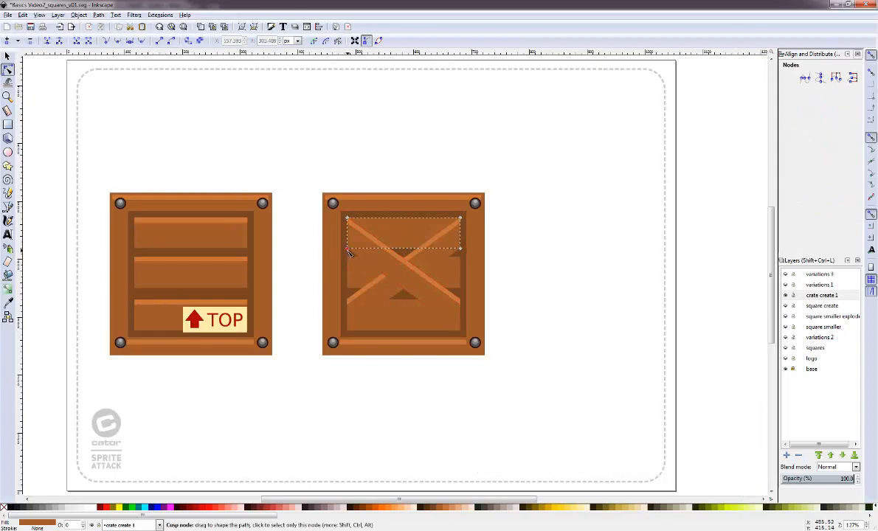
left_click_drag(350, 252, 391, 245)
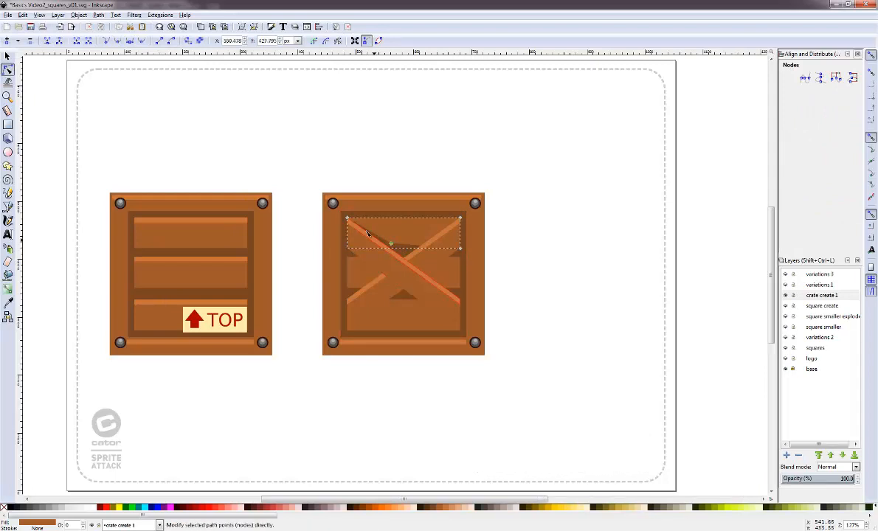
left_click_drag(348, 219, 364, 222)
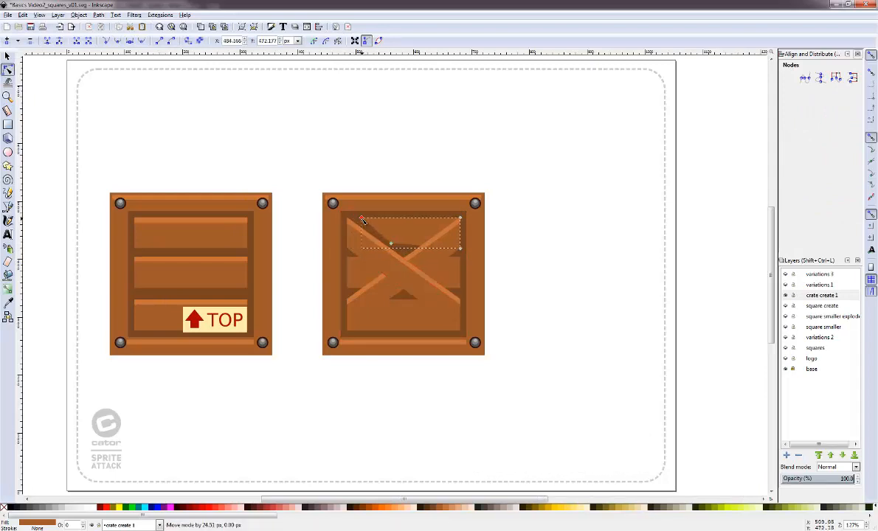
left_click_drag(460, 248, 416, 245)
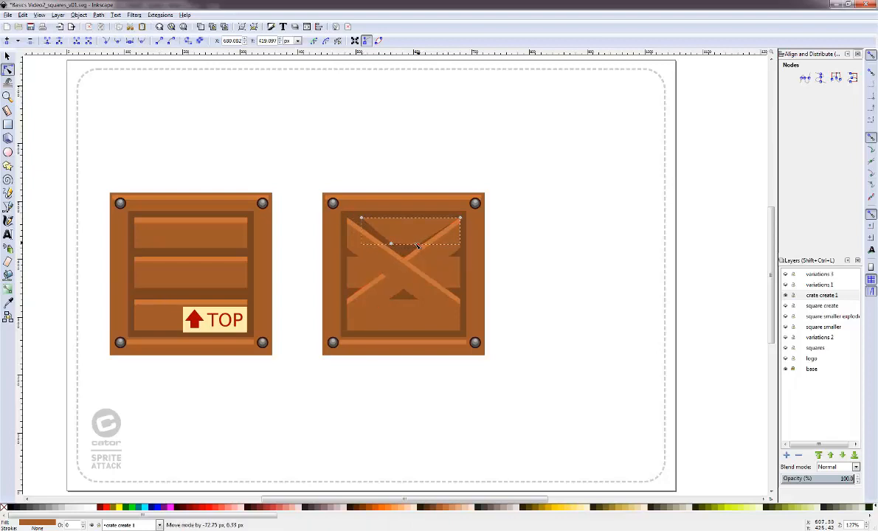
left_click_drag(461, 219, 449, 219)
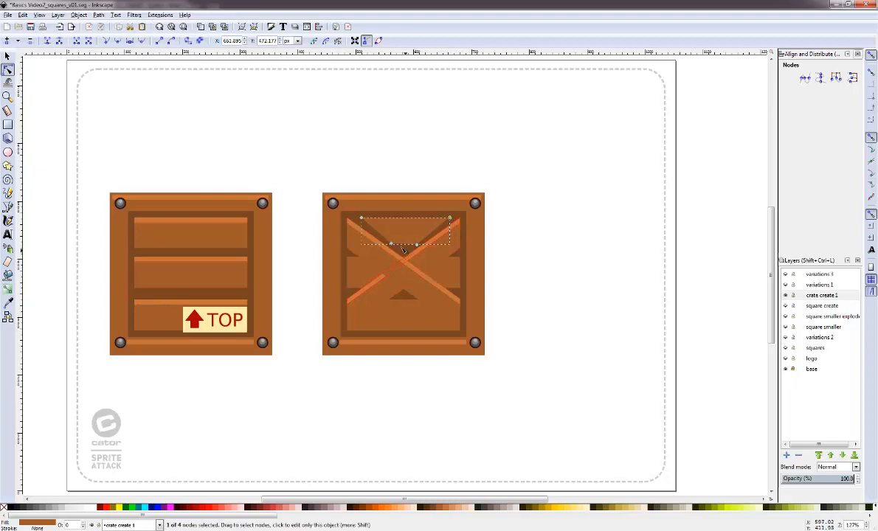
left_click(396, 247)
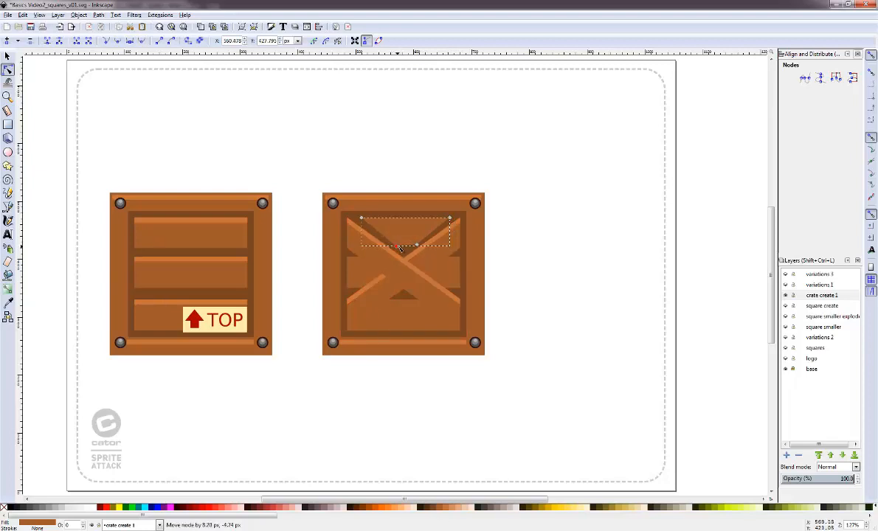
left_click_drag(418, 246, 416, 250)
Delete the bottom plank behind the braces of the right-hand crate
left_click(424, 264)
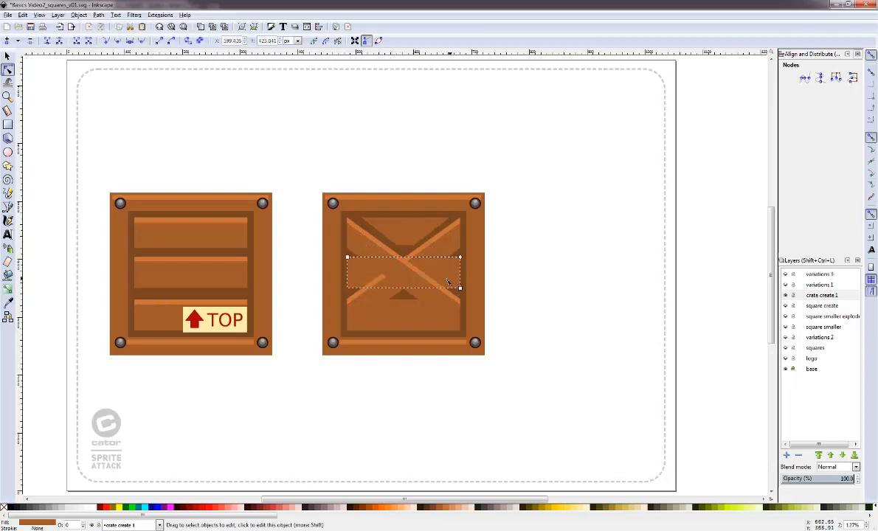
key("s")
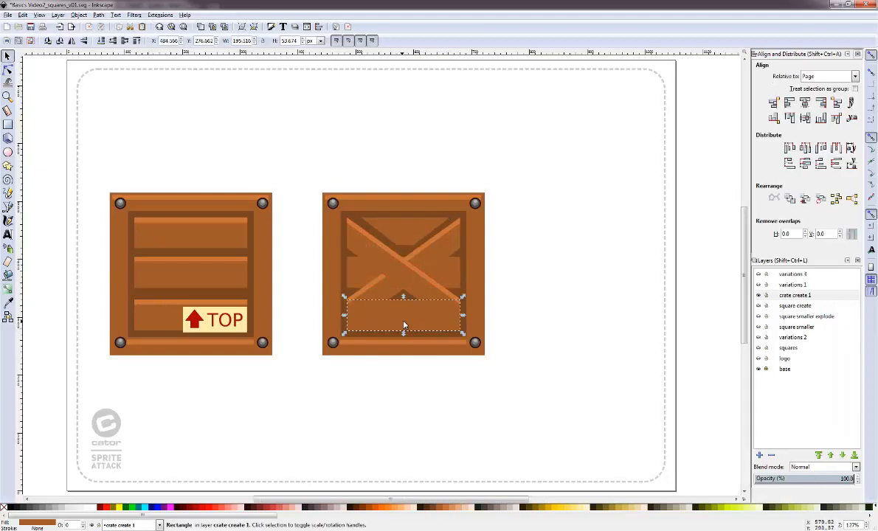
key("Escape")
Convert the middle plank behind the crossed braces to a path
left_click(354, 270)
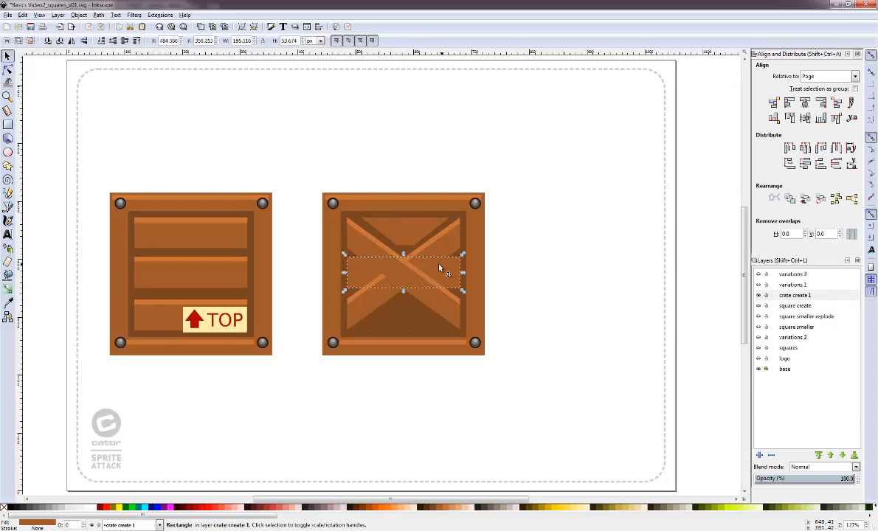
left_click(99, 16)
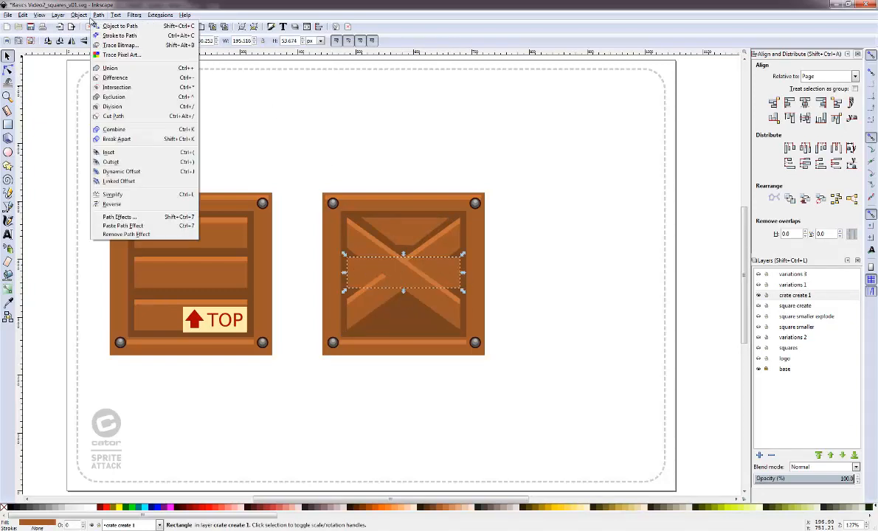
left_click(124, 25)
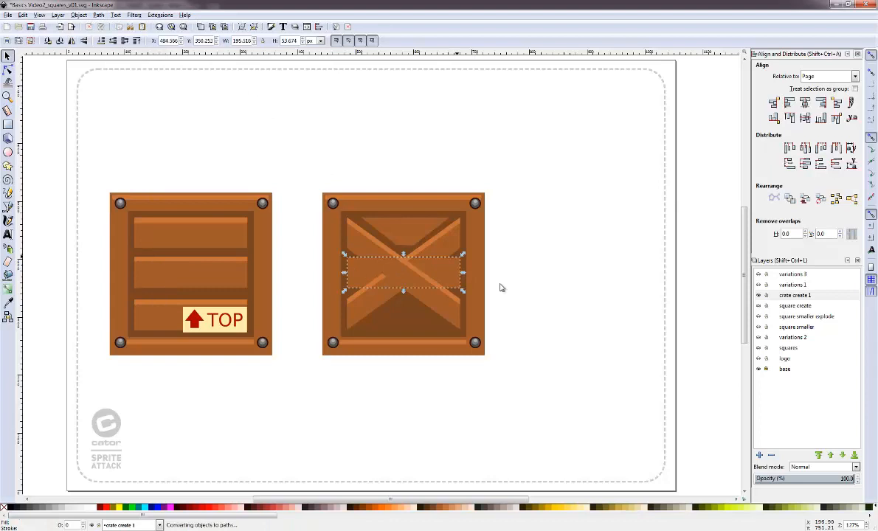
Move the middle plank's two right-hand corner nodes into the left gap between the crossed braces
left_click(458, 261)
key("n")
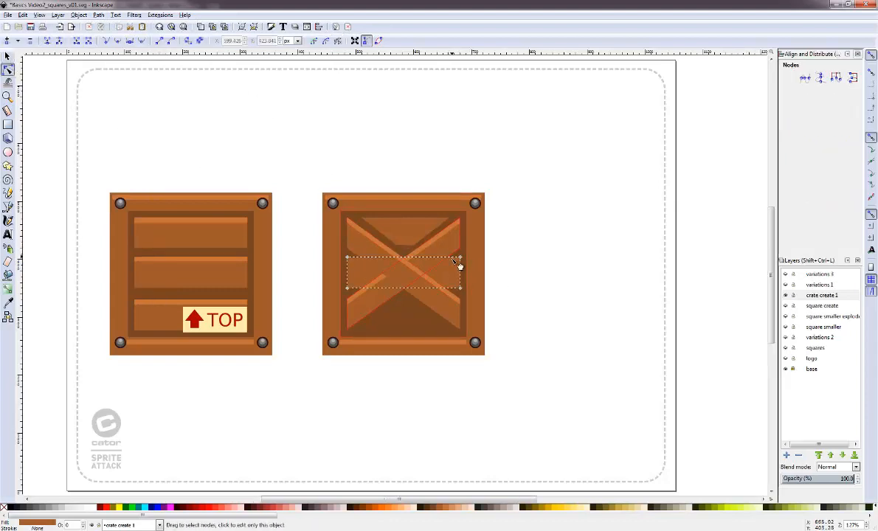
left_click_drag(396, 261, 369, 273)
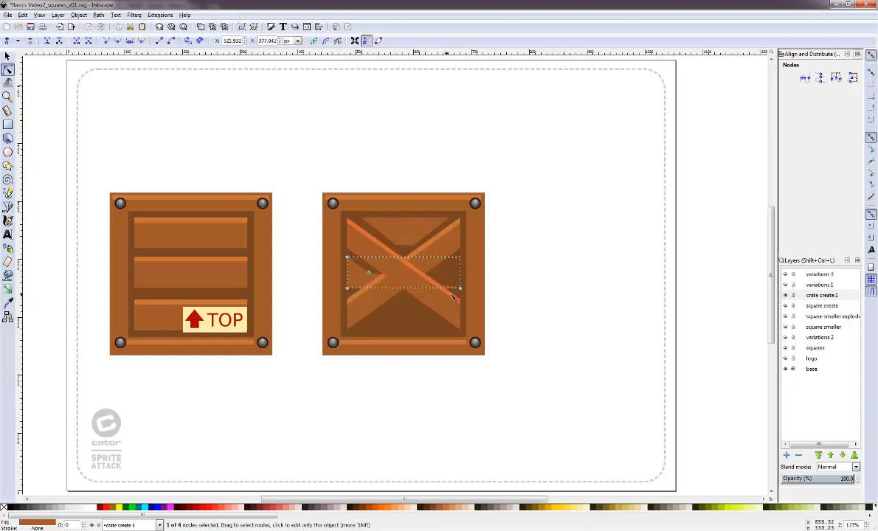
left_click_drag(461, 288, 366, 278)
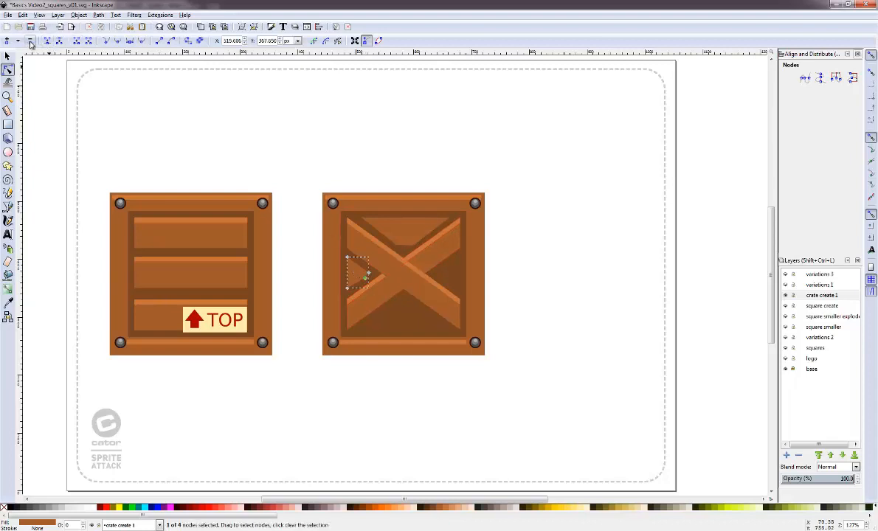
Delete the surplus node of the left gap piece and make its segments straight, forming a triangle
left_click(30, 42)
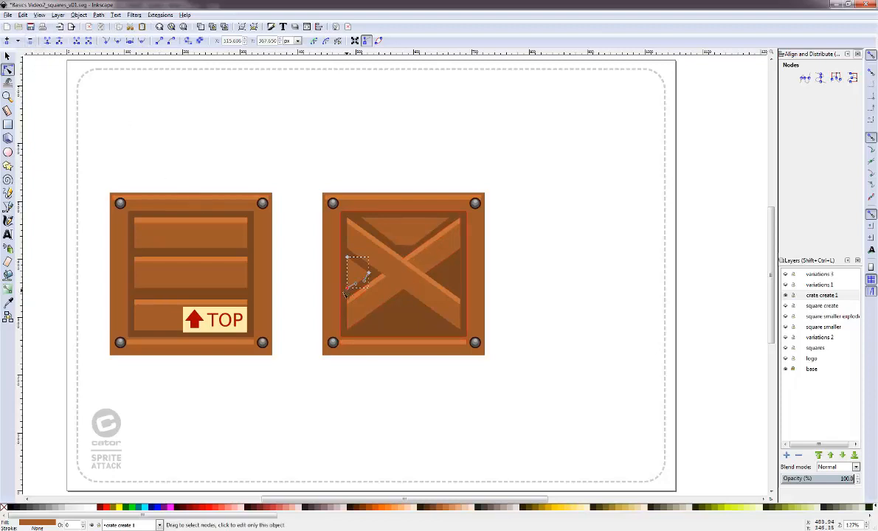
left_click_drag(379, 265, 379, 239)
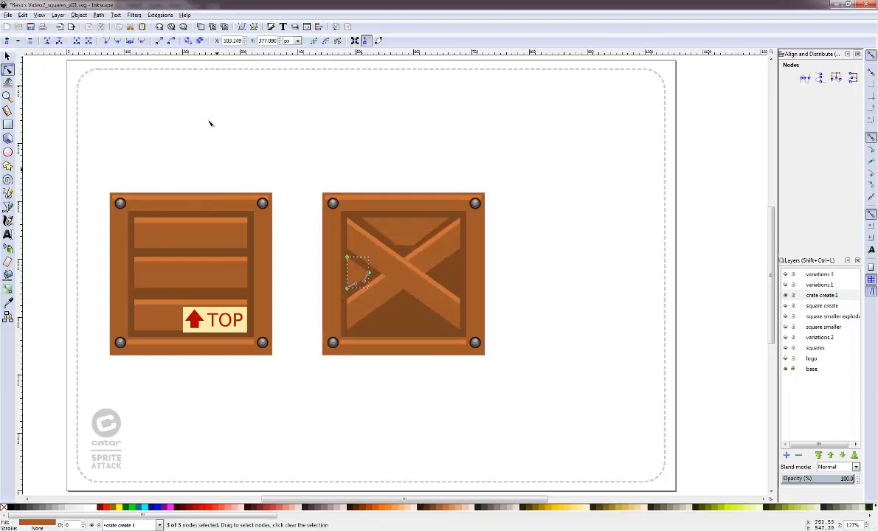
left_click(160, 41)
left_click(7, 56)
left_click(572, 254)
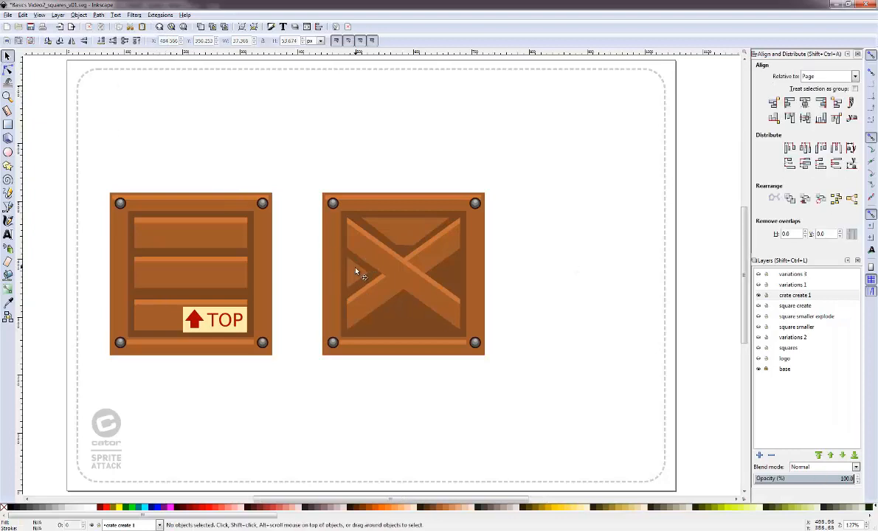
Duplicate the left triangular plank, flip the copy horizontally, and place it in the right gap between the braces
left_click(353, 274)
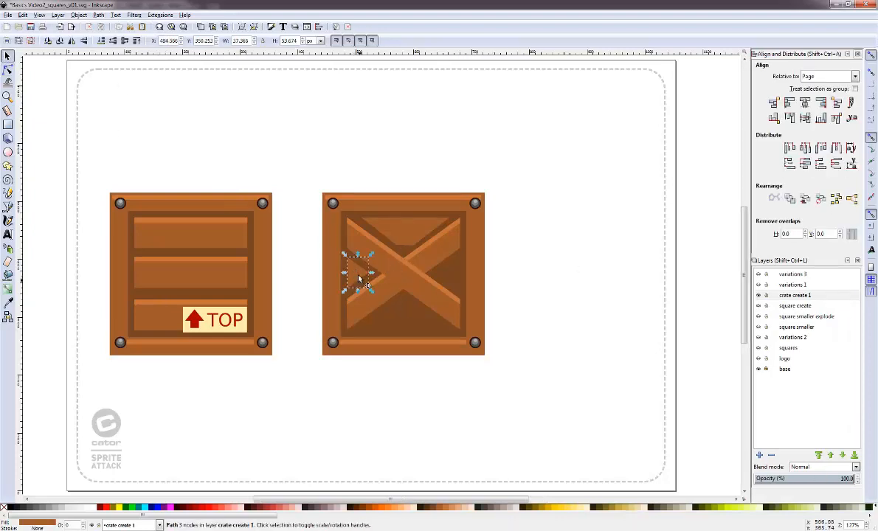
key("ctrl")
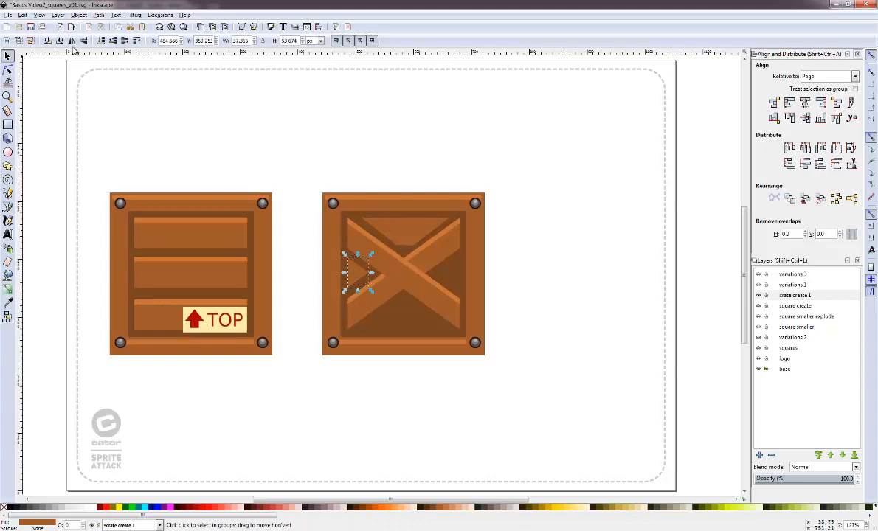
left_click(72, 42)
left_click_drag(355, 272, 449, 276)
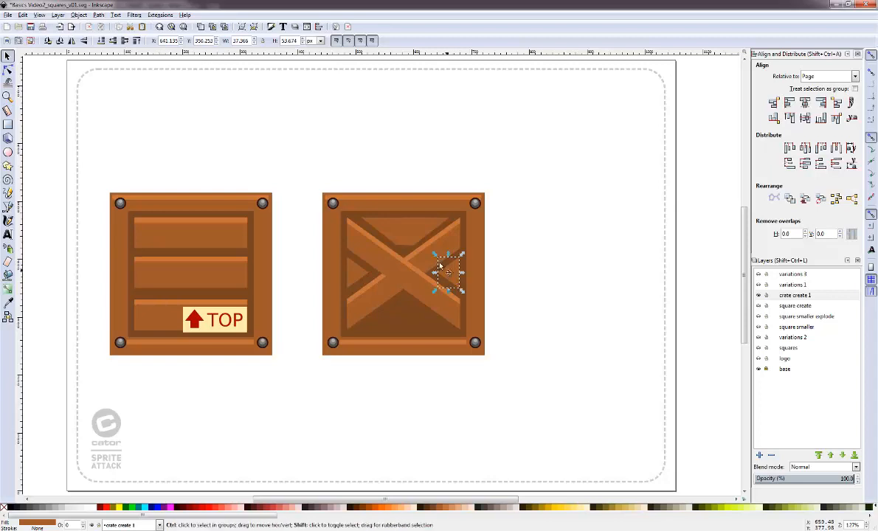
Duplicate the top trapezoid plank, flip the copy vertically, and place it in the lower gap between the braces
left_click(390, 225, "ctrl")
left_click(84, 41)
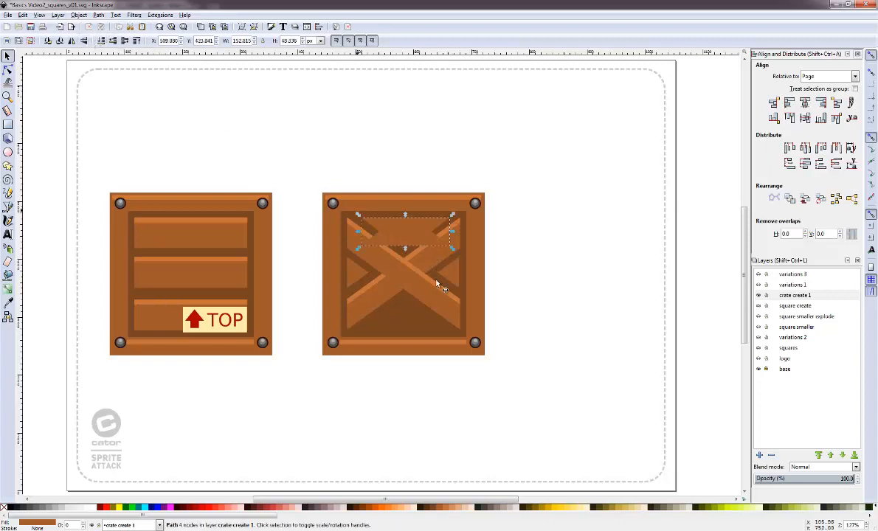
left_click_drag(387, 225, 427, 317)
left_click(529, 290)
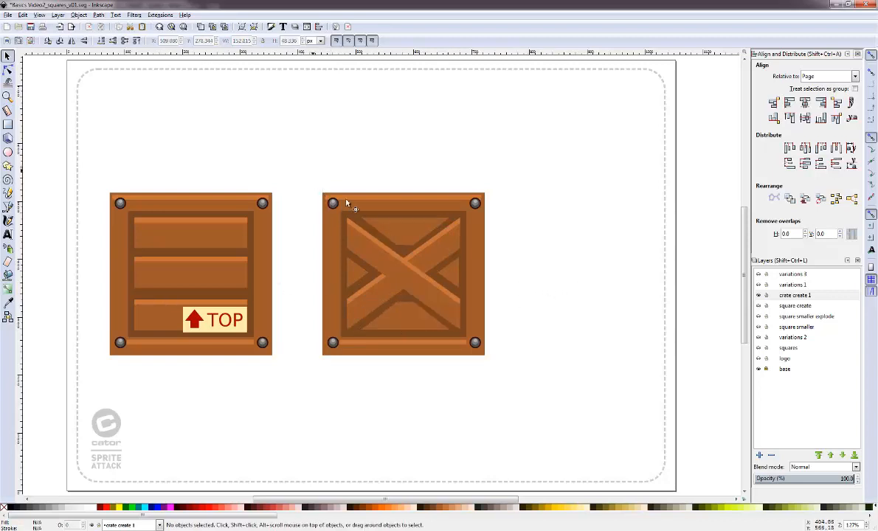
Fill the outer frame rectangle of the right-hand crate with gold #C8AB37
left_click(394, 212)
left_click(418, 217, "alt")
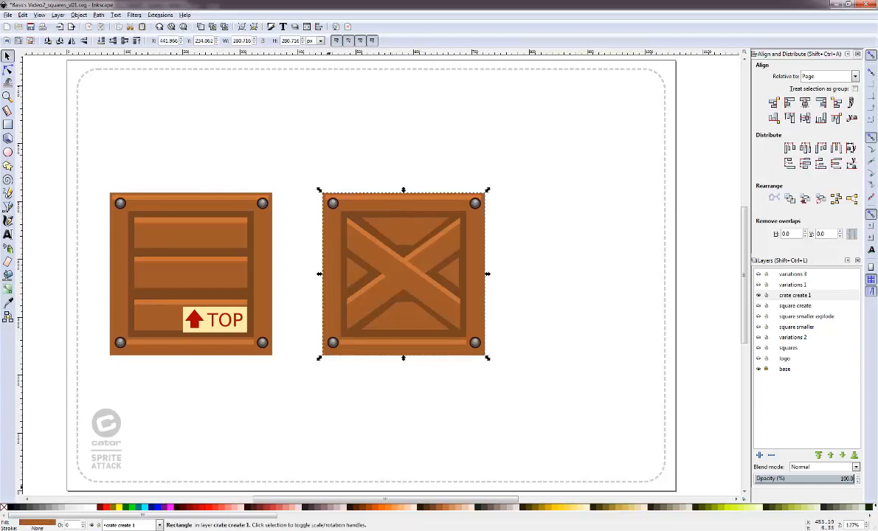
left_click(450, 506)
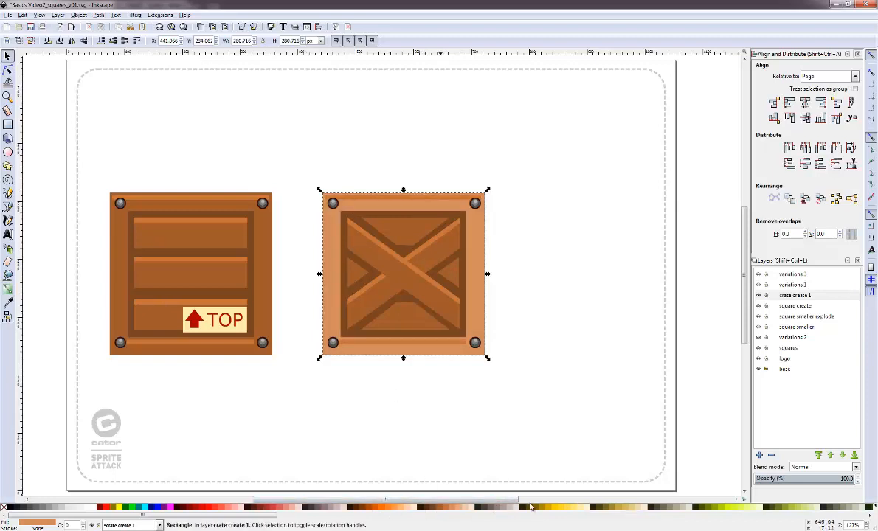
left_click(622, 512)
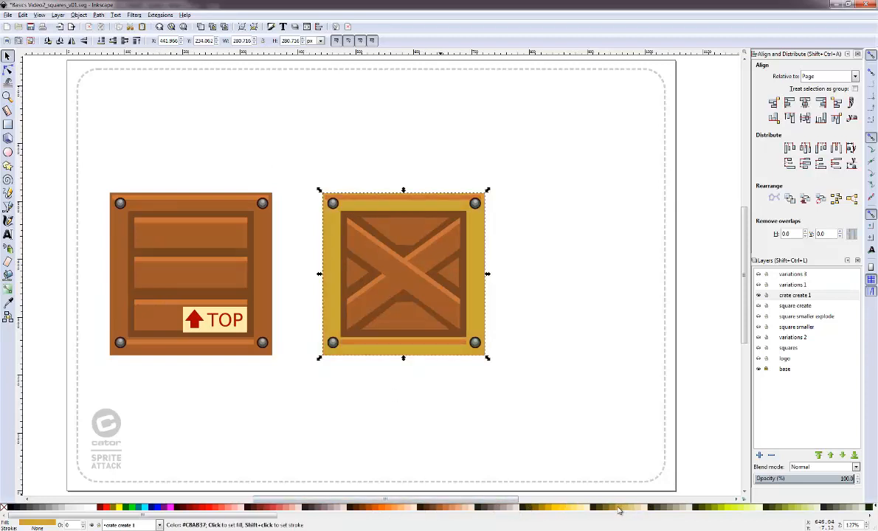
Recolor the frame and brace highlight strips of the right-hand crate to a pale gold
left_click(376, 198)
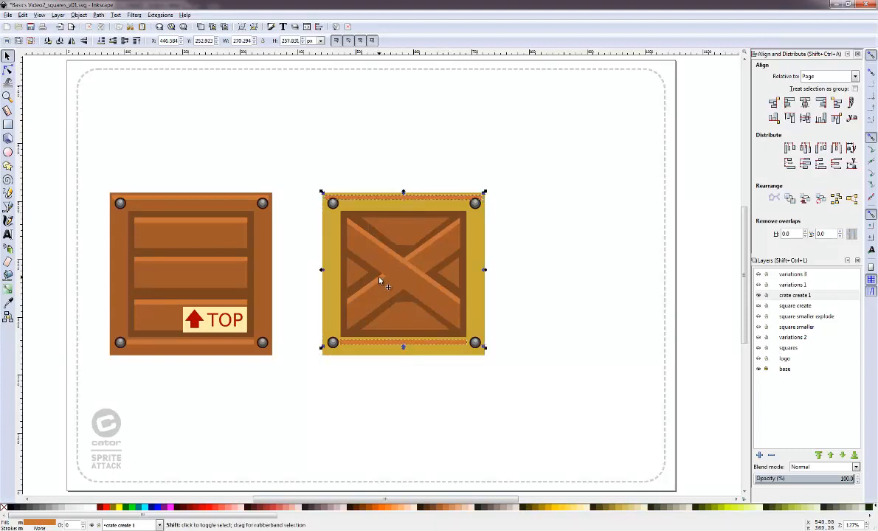
left_click(407, 275, "shift")
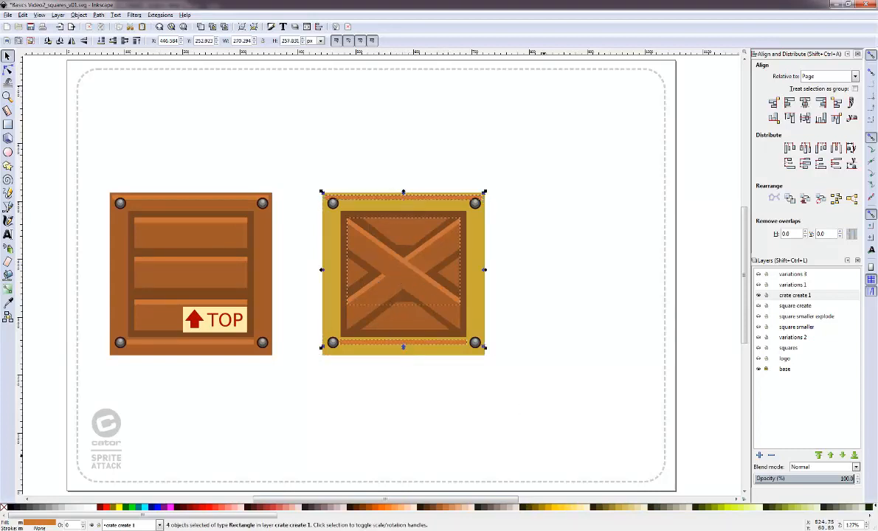
left_click(632, 509)
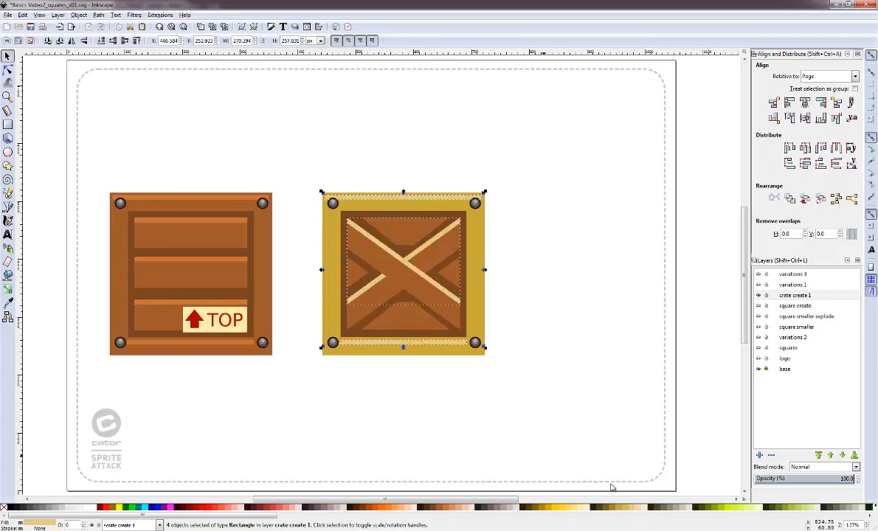
Try the darker gold #A0892C as the fill of the two crossed braces
left_click(402, 247)
left_click(403, 272, "shift")
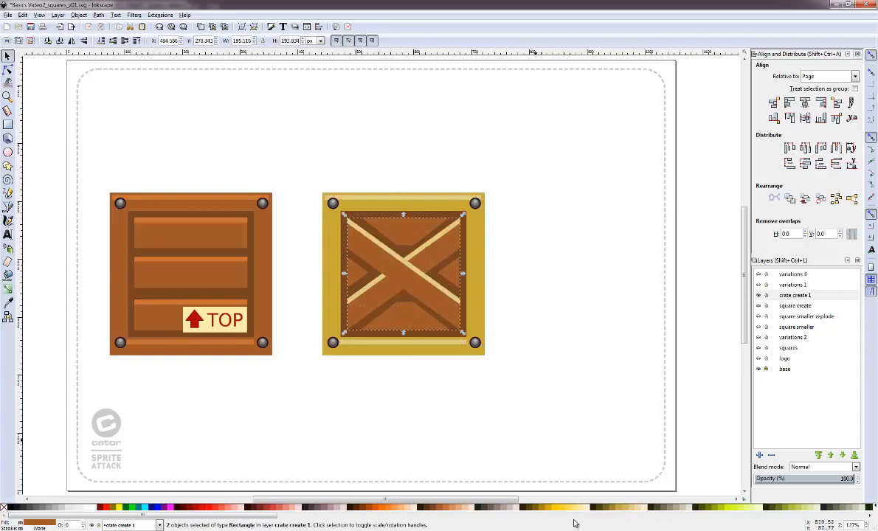
left_click(629, 507)
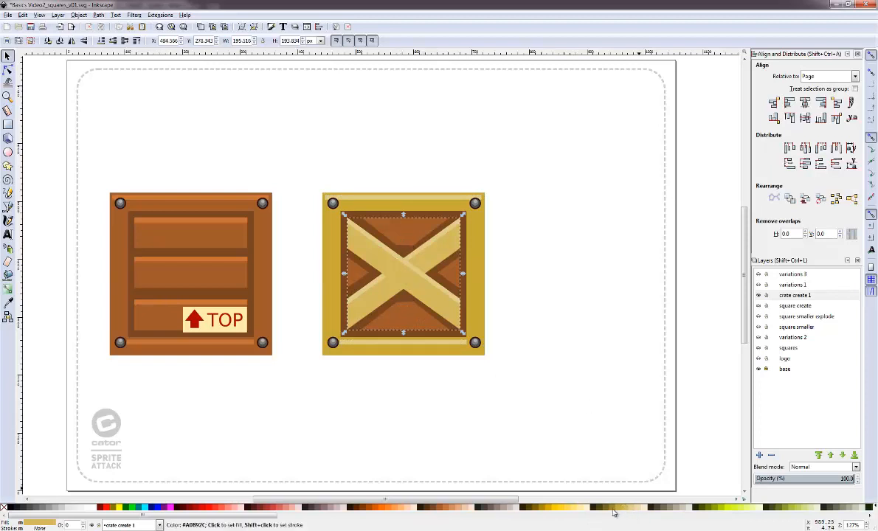
left_click(612, 508)
Fill the four gap planks, the crossed braces and the outer frame of the right-hand crate with gold #C8AB37
left_click(410, 313)
left_click(406, 236, "shift")
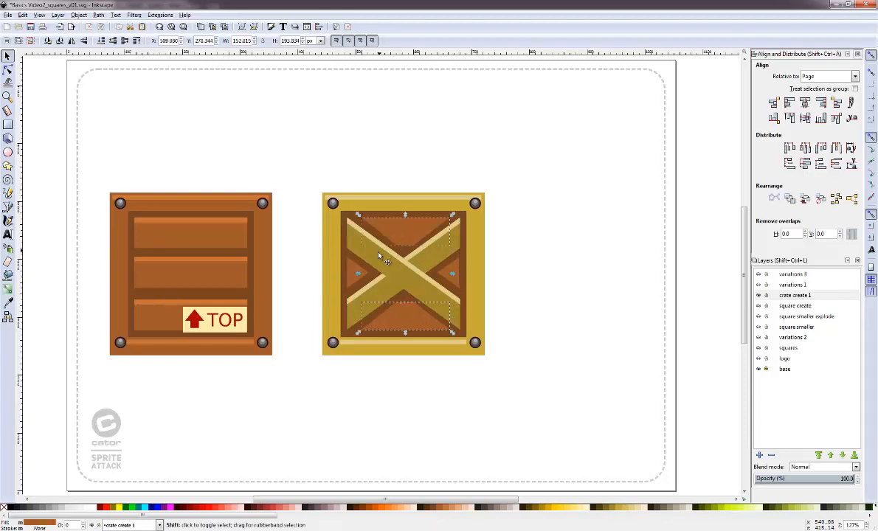
left_click(352, 271, "shift")
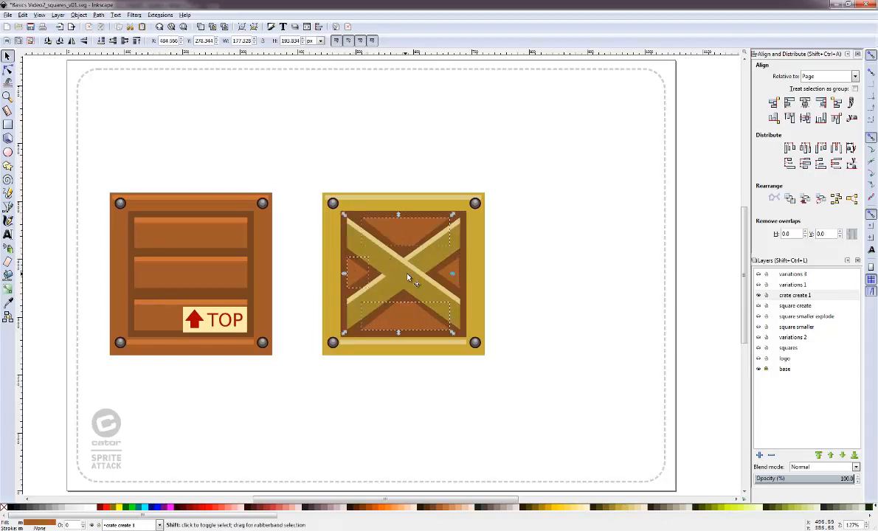
left_click(448, 275, "shift")
left_click(476, 278, "shift")
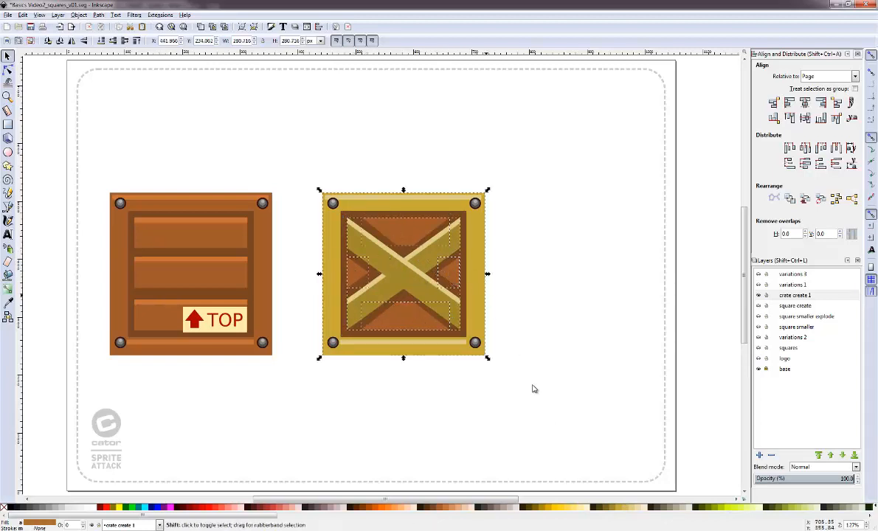
left_click(627, 508)
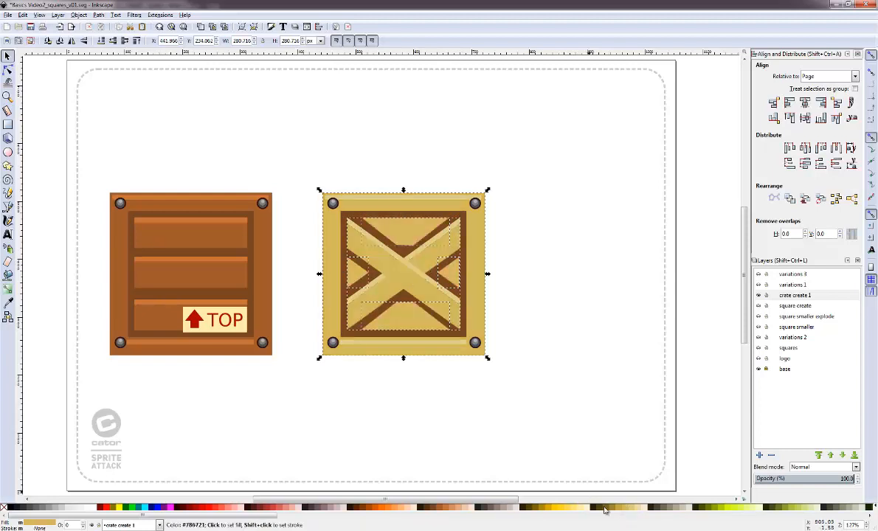
left_click(617, 508)
left_click(523, 290)
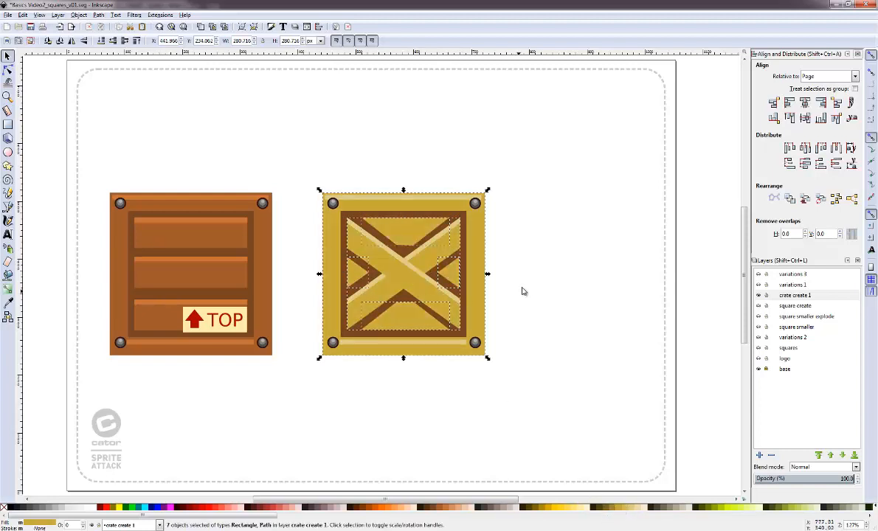
Recolor the recessed inner background square of the right-hand crate to a darker gold
left_click(455, 216)
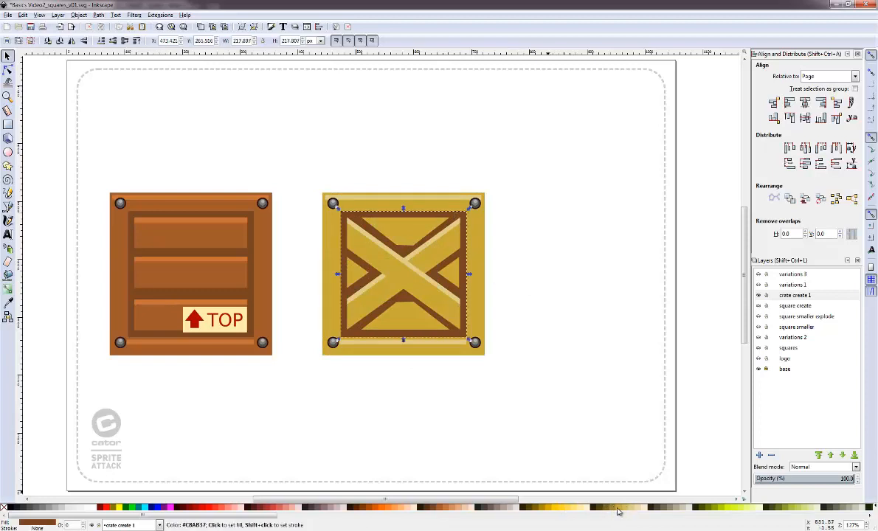
left_click(614, 509)
left_click(612, 509)
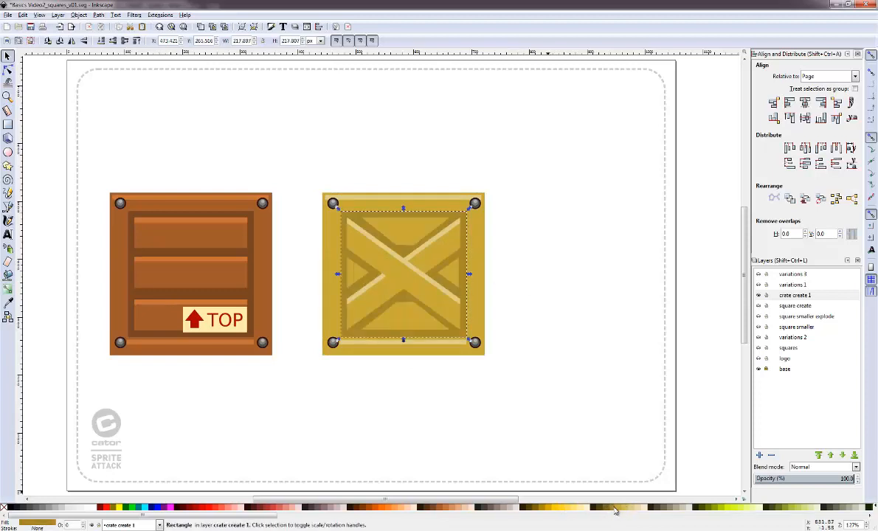
left_click(403, 401)
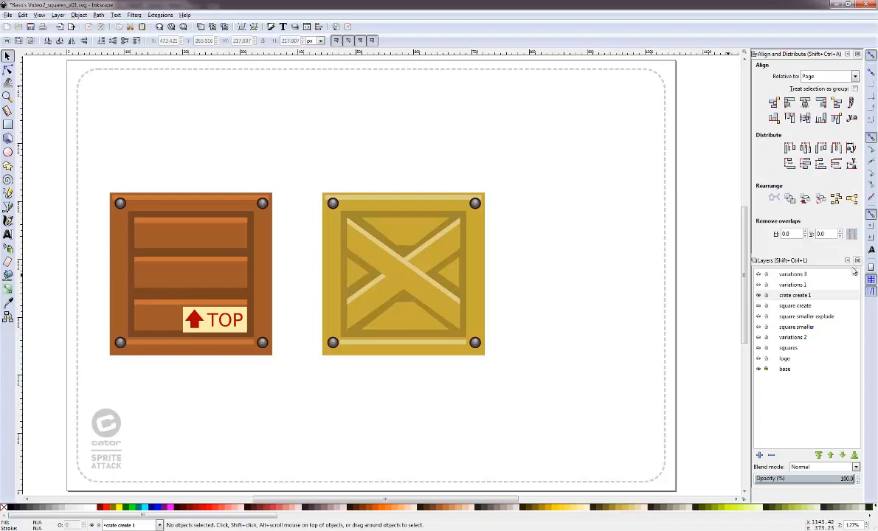
Hide the crate create 1 layer and show the variations 1 layer
left_click(760, 285)
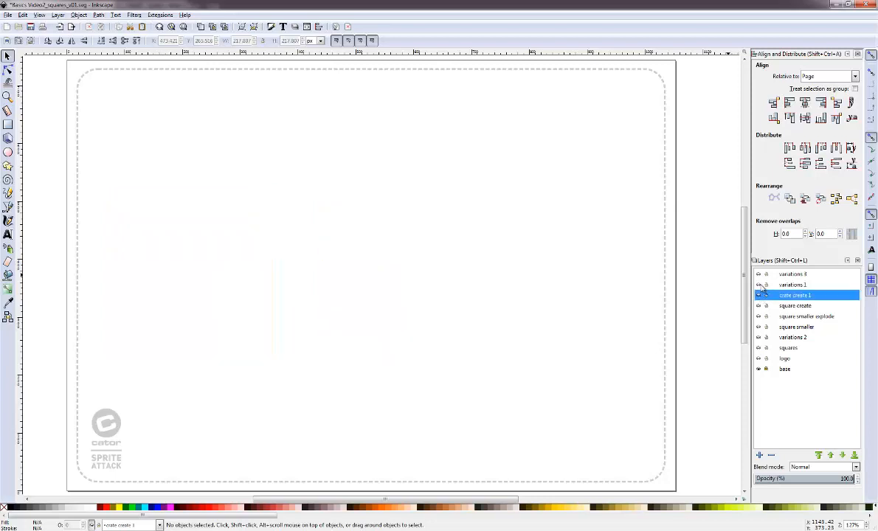